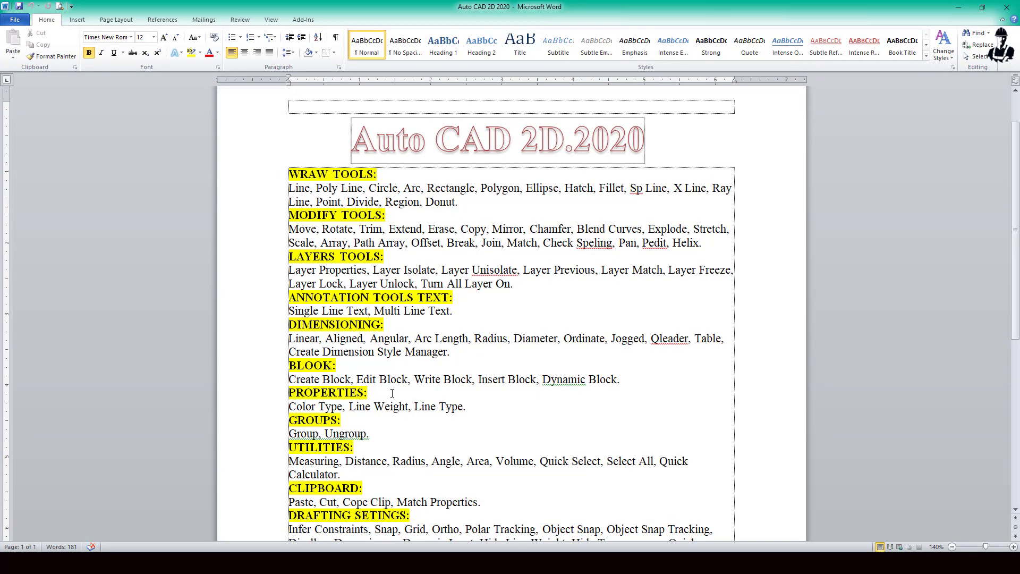
# - Highlight the WRAW TOOLS, ANNOTATION, DIMENSIONING, BLOOK, PROPERTIES and GROUPS headings in the Word outline
pyautogui.moveTo(290, 171); pyautogui.dragTo(376, 174)
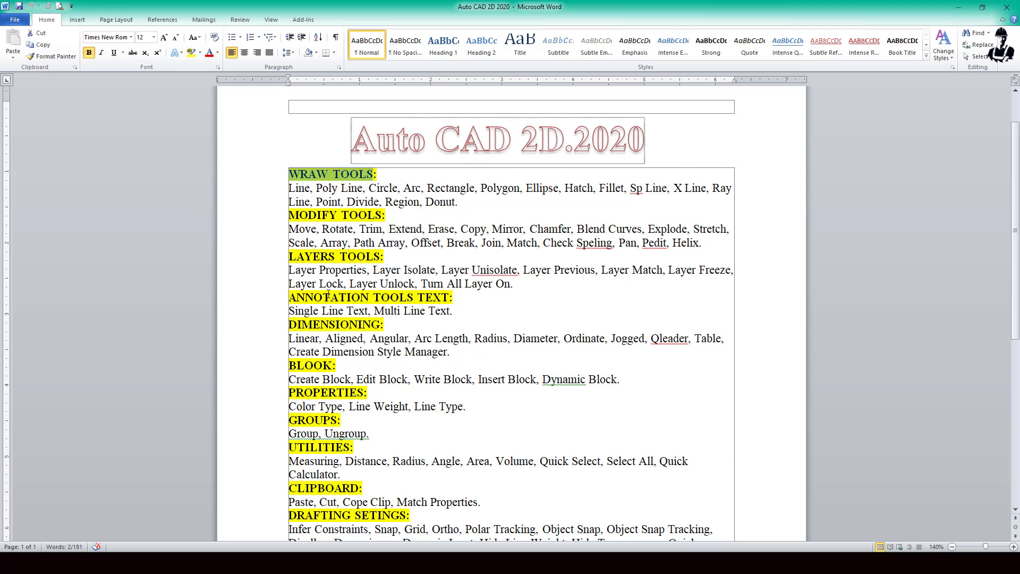
pyautogui.moveTo(289, 298); pyautogui.dragTo(432, 303)
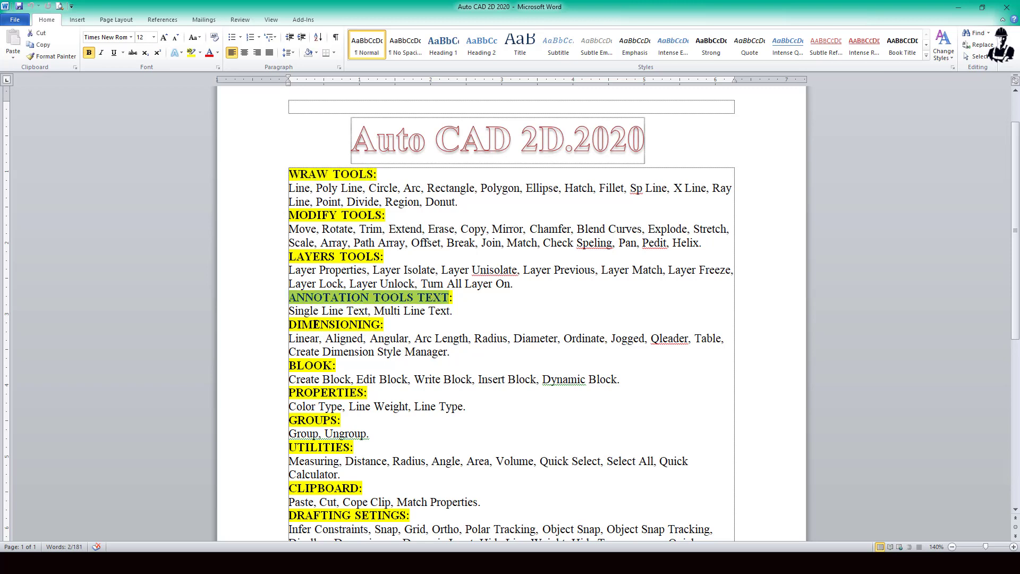
pyautogui.moveTo(288, 325); pyautogui.dragTo(386, 326)
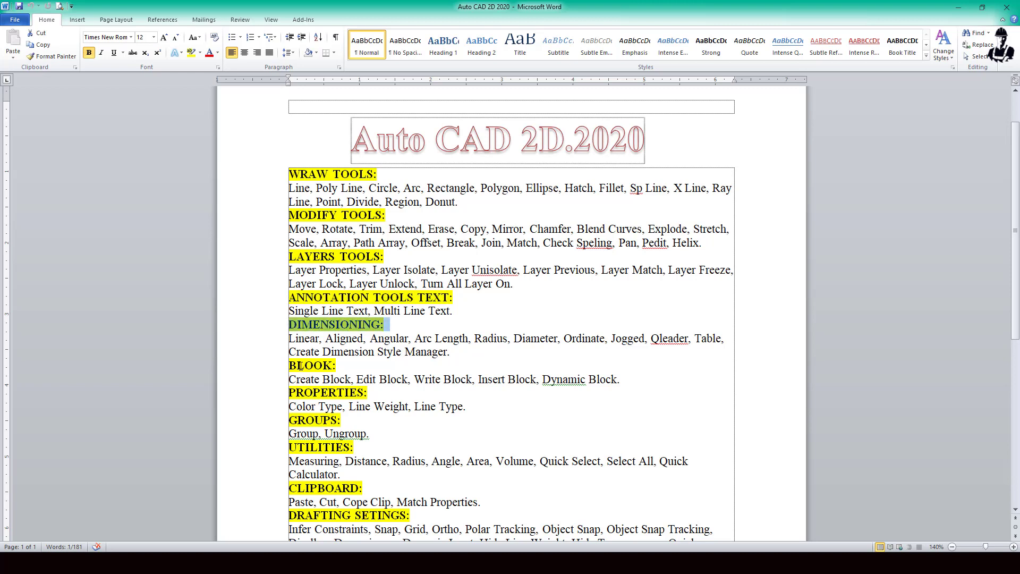
pyautogui.moveTo(289, 365); pyautogui.dragTo(332, 367)
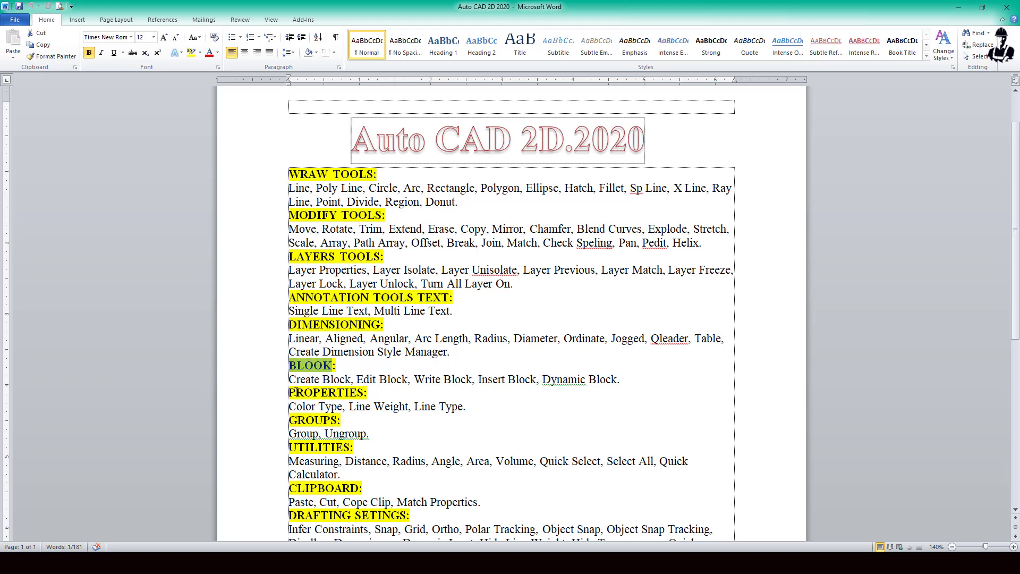
pyautogui.moveTo(290, 392); pyautogui.dragTo(360, 392)
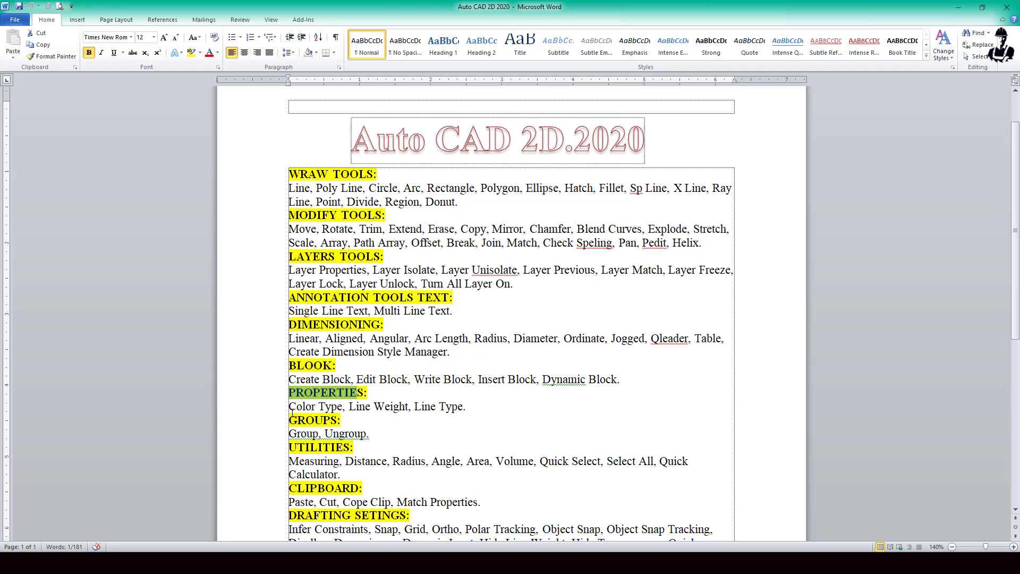
pyautogui.moveTo(290, 420); pyautogui.dragTo(341, 420)
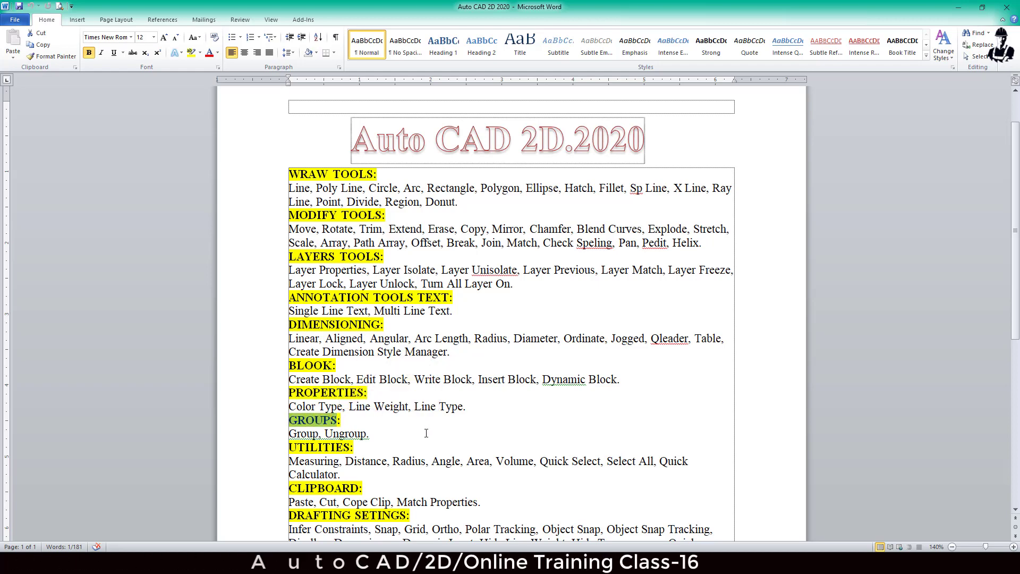
pyautogui.scroll(-1, 425, 432)
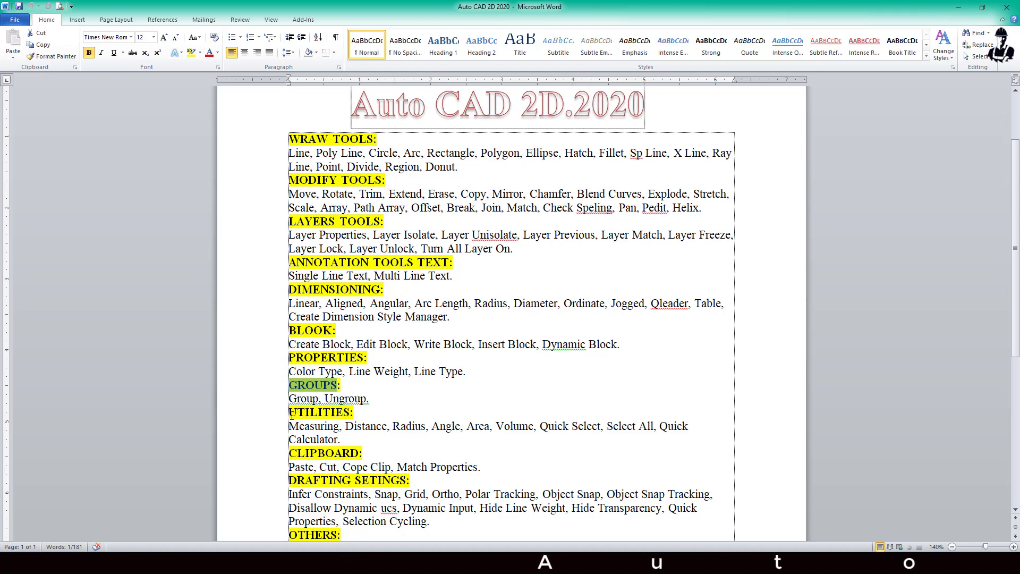
# - Highlight the UTILITIES heading, then select the sections from WRAW TOOLS through GROUPS
pyautogui.moveTo(291, 413); pyautogui.dragTo(359, 413)
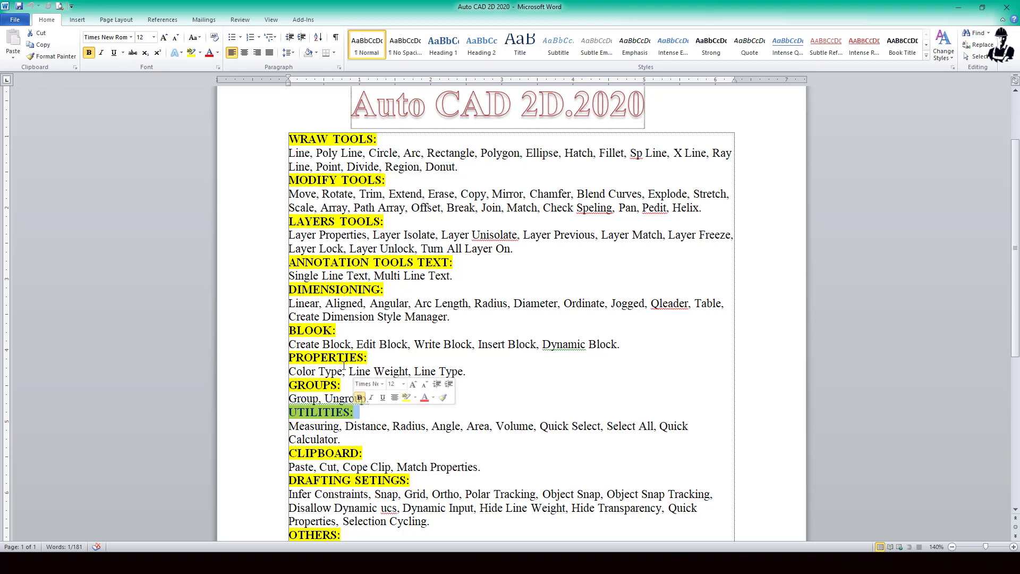
pyautogui.click(393, 420)
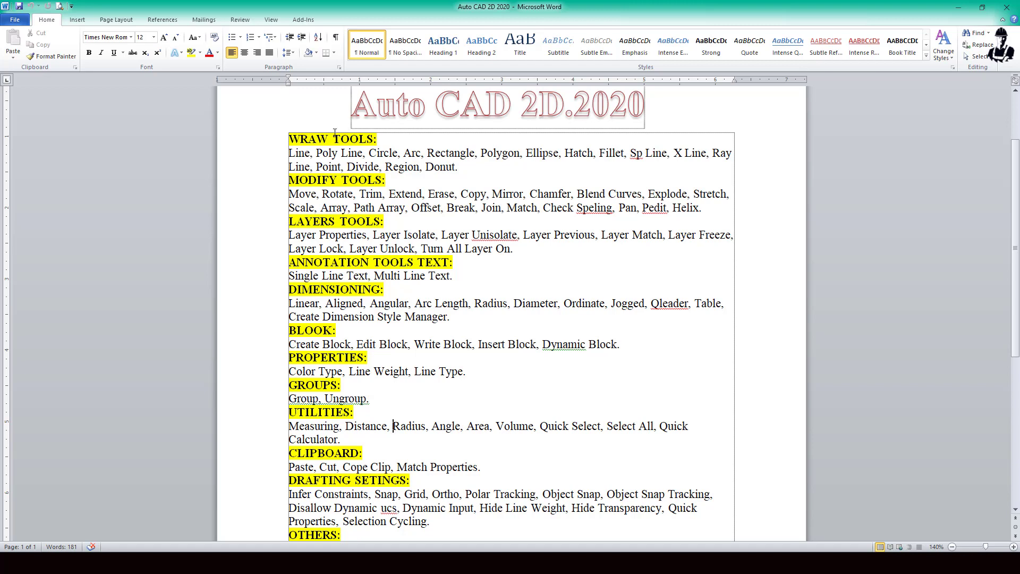
pyautogui.moveTo(289, 140); pyautogui.dragTo(422, 395)
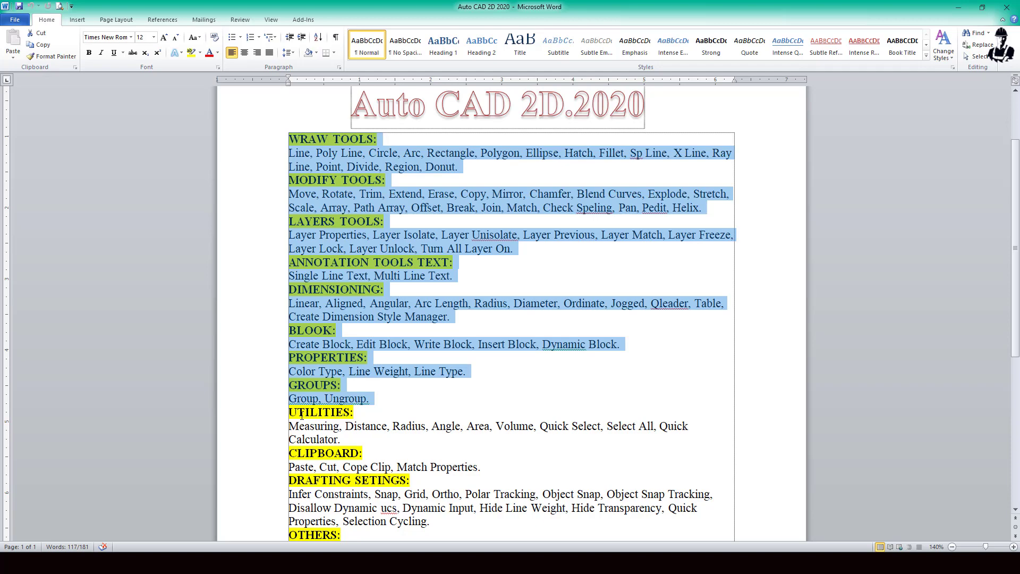
# - Highlight the Utilities measuring list from Distance to Calculator, then expand AutoCAD's Utilities panel
pyautogui.moveTo(287, 412); pyautogui.dragTo(352, 414)
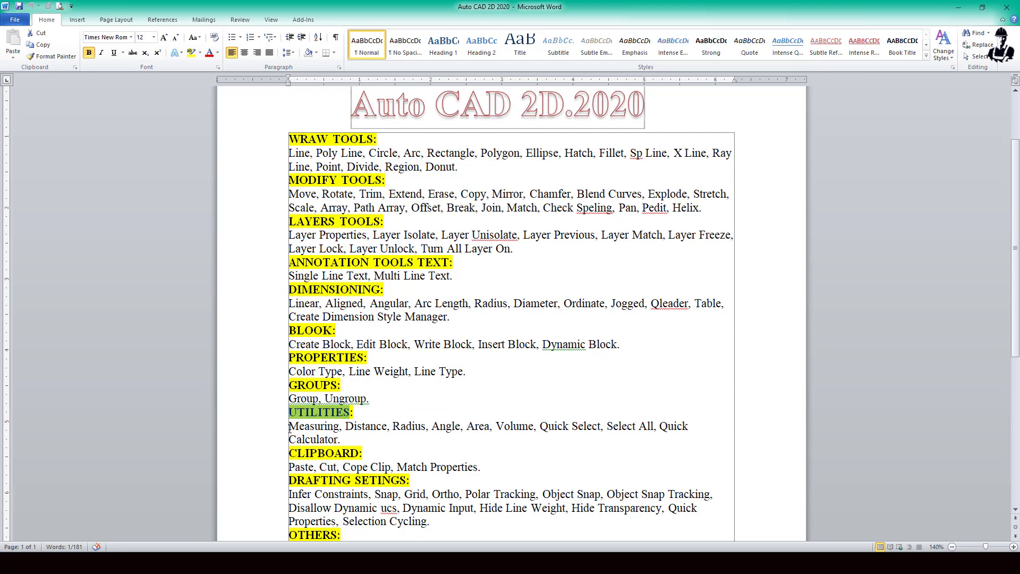
pyautogui.moveTo(289, 426); pyautogui.dragTo(335, 430)
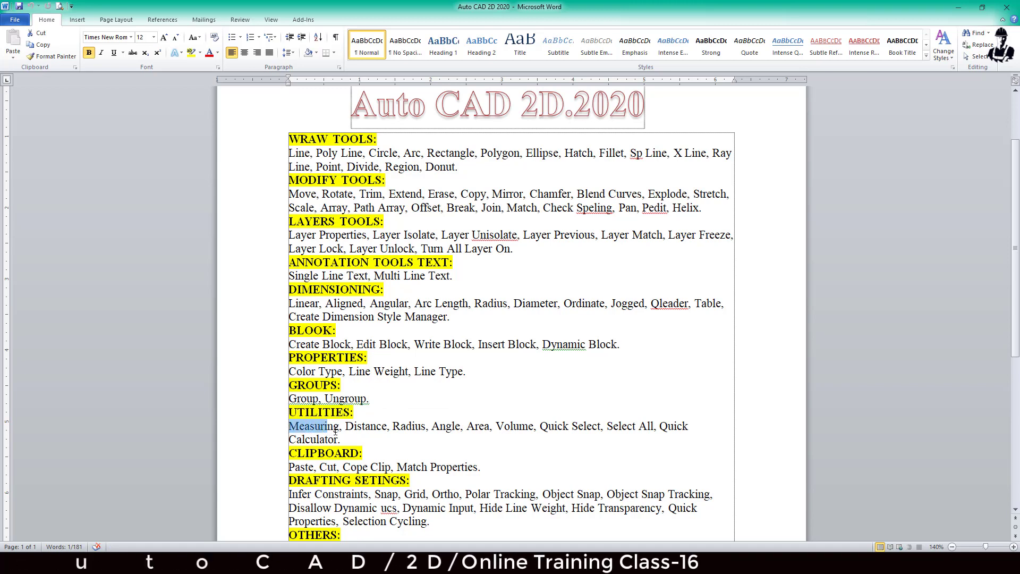
pyautogui.moveTo(345, 426); pyautogui.dragTo(414, 438)
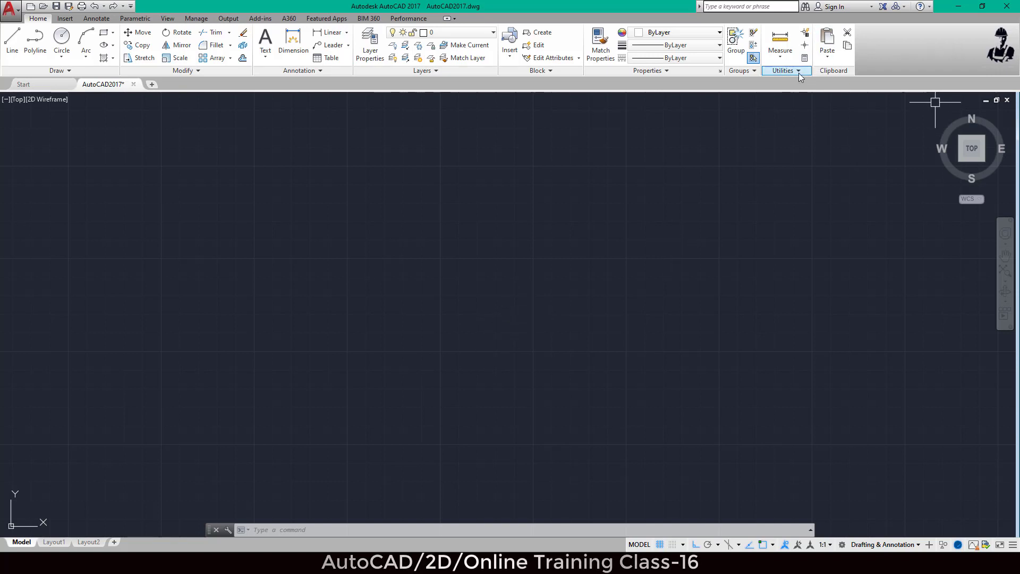
pyautogui.click(798, 71)
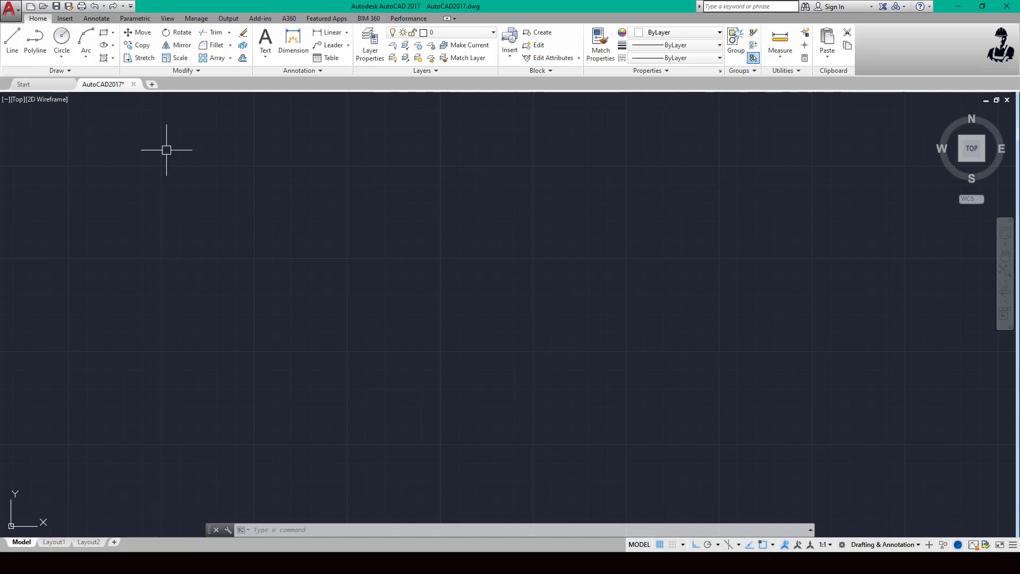
# - Draw a horizontal line and, below it, an L-shaped polyline
pyautogui.click(11, 46)
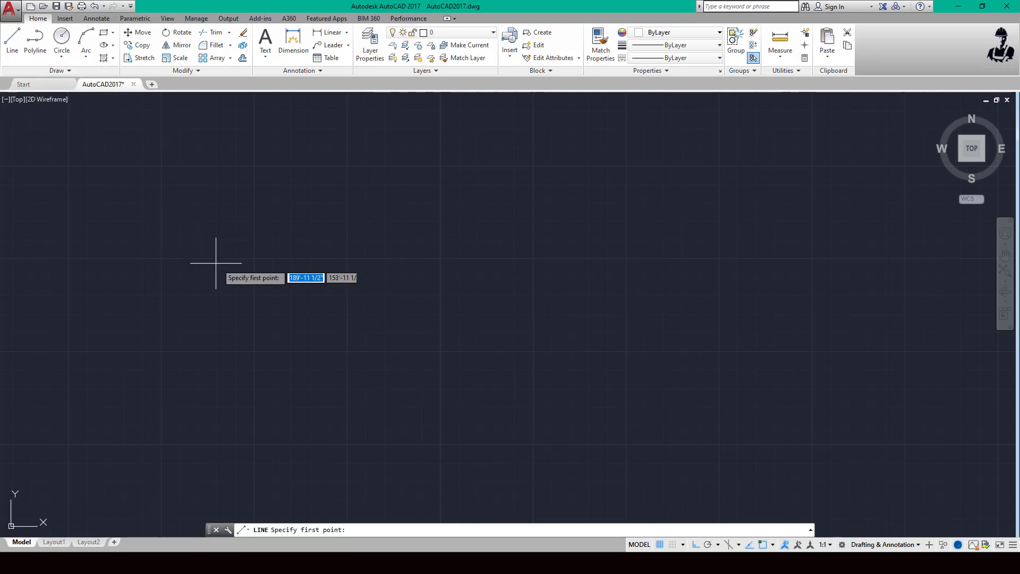
pyautogui.click(234, 200)
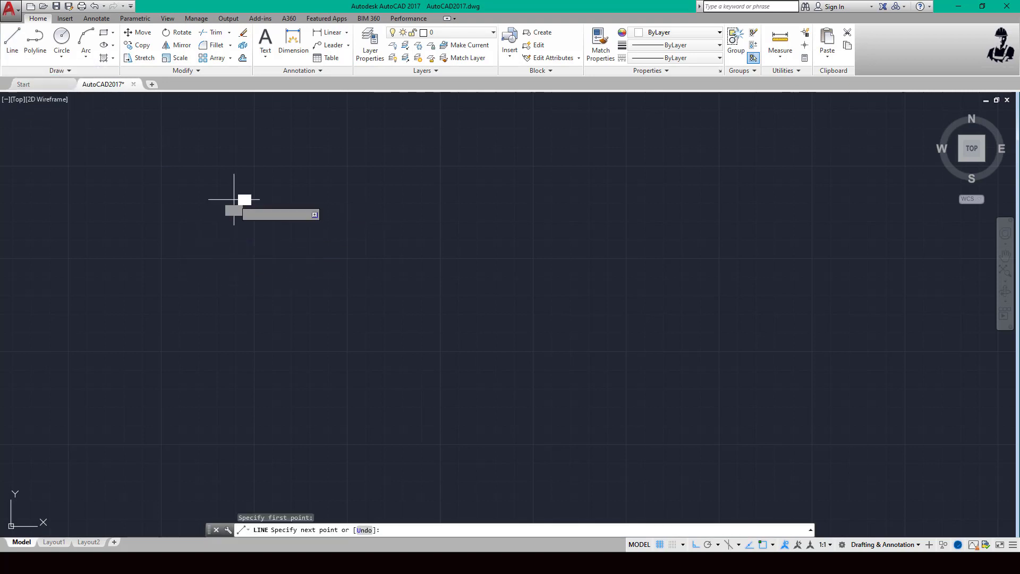
pyautogui.click(456, 201)
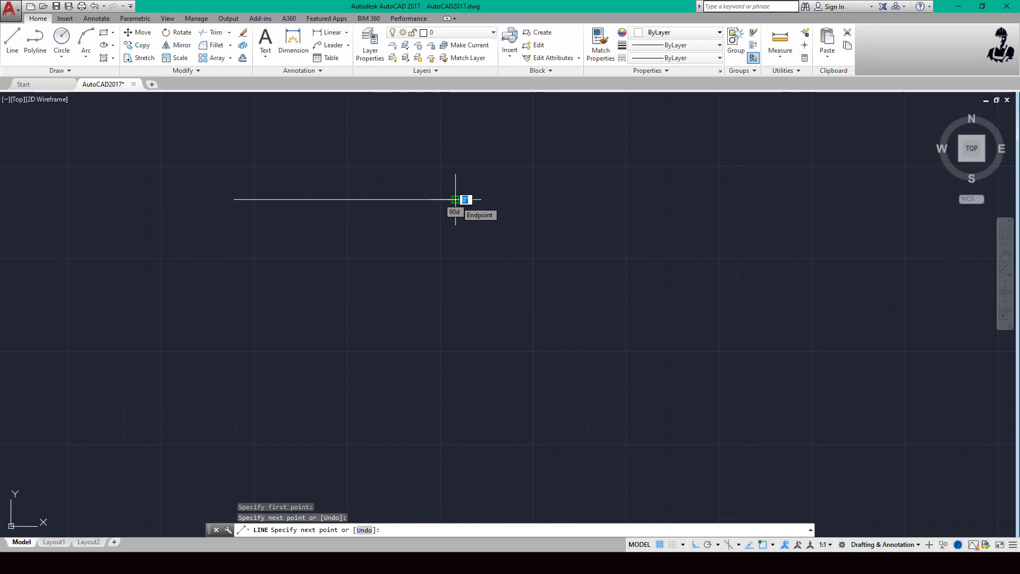
pyautogui.press('Return')
pyautogui.click(35, 40)
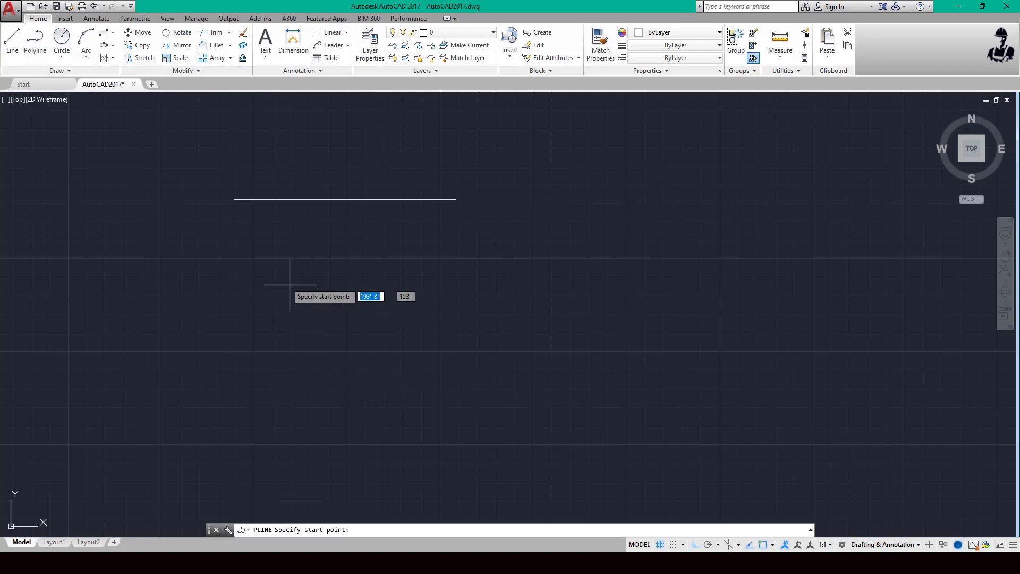
pyautogui.click(236, 247)
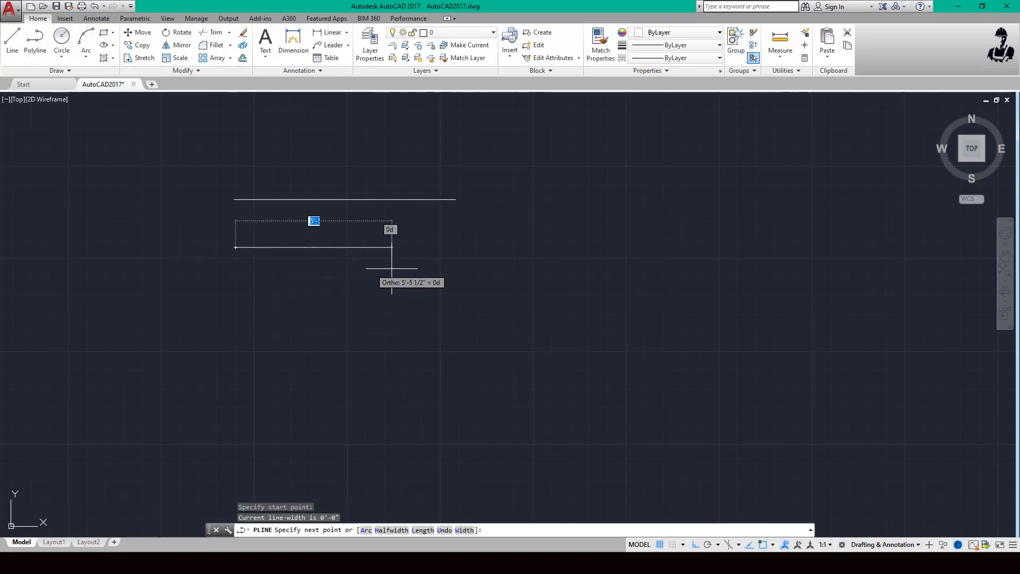
pyautogui.click(460, 249)
pyautogui.press('Escape')
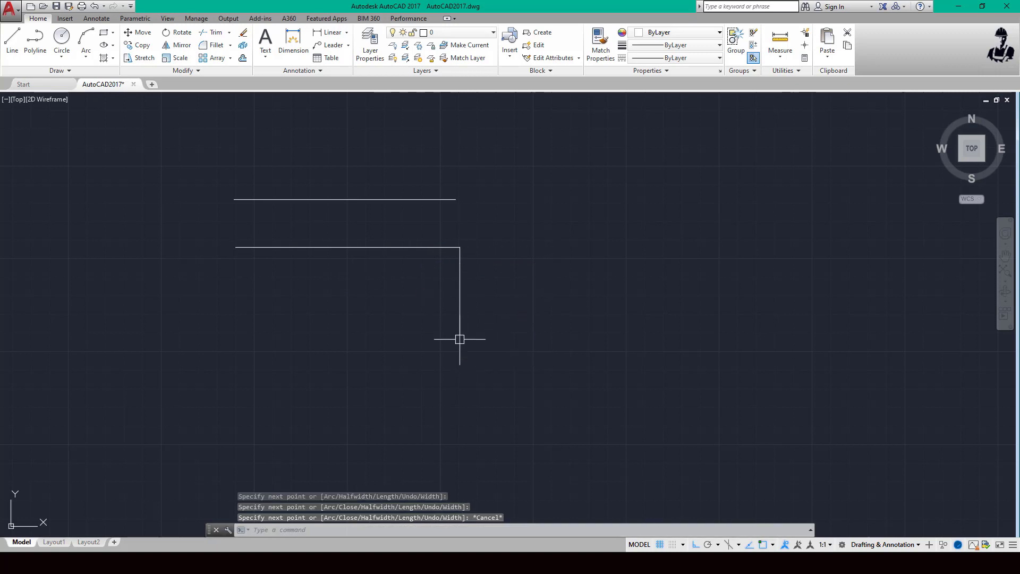
# - Draw a circle right of the polyline and a rectangle above it
pyautogui.click(62, 39)
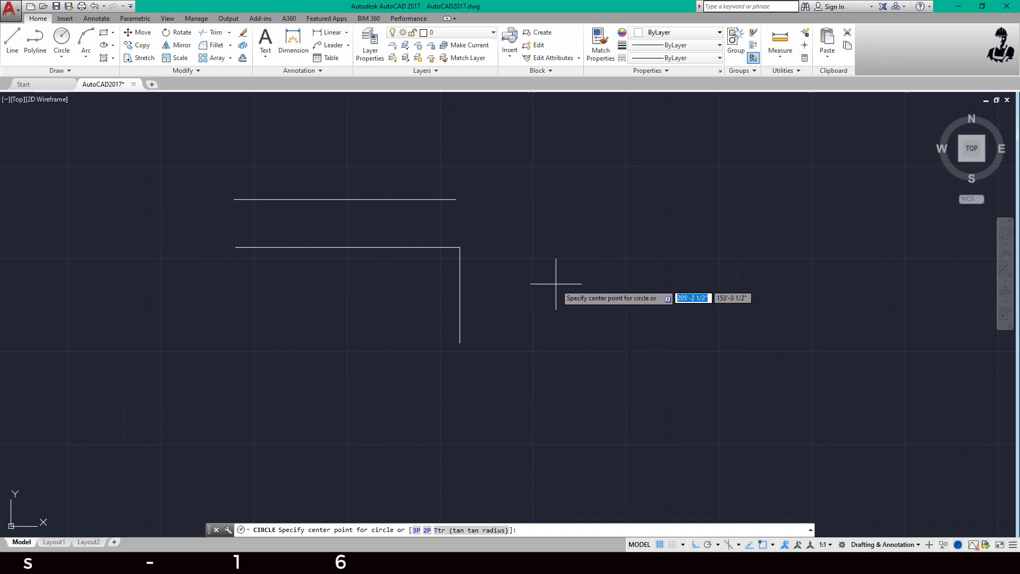
pyautogui.click(516, 278)
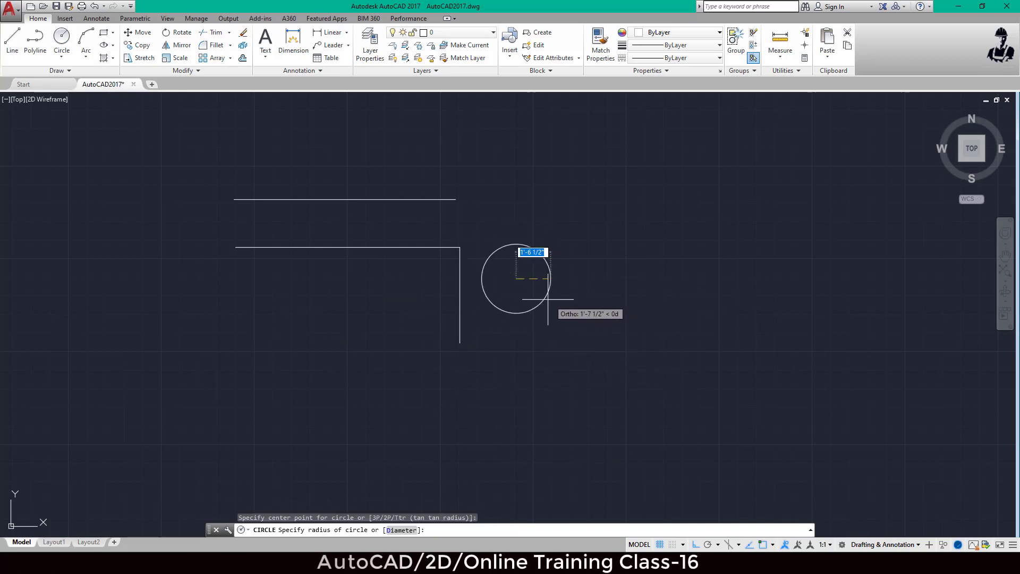
pyautogui.click(546, 291)
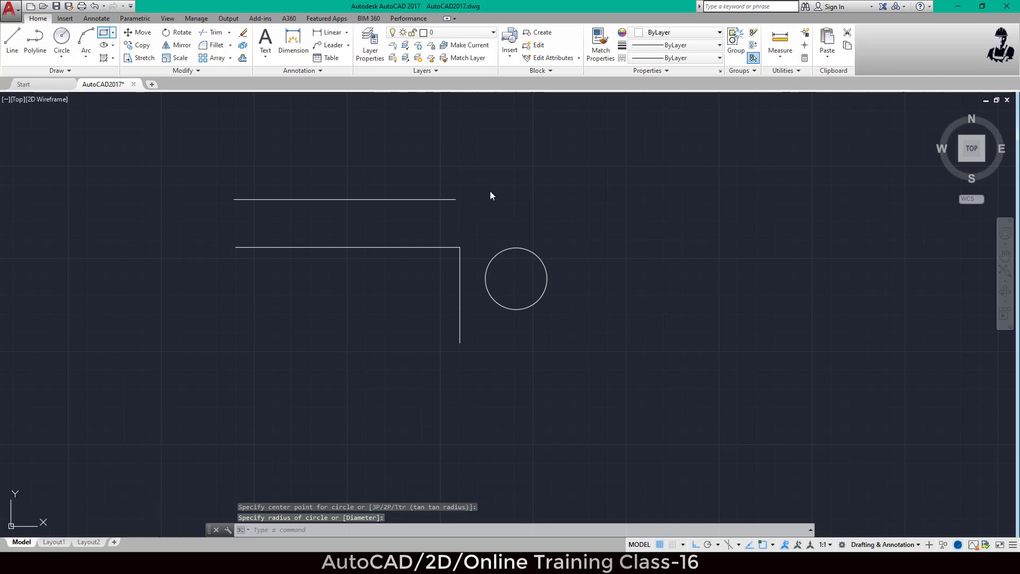
pyautogui.click(623, 236)
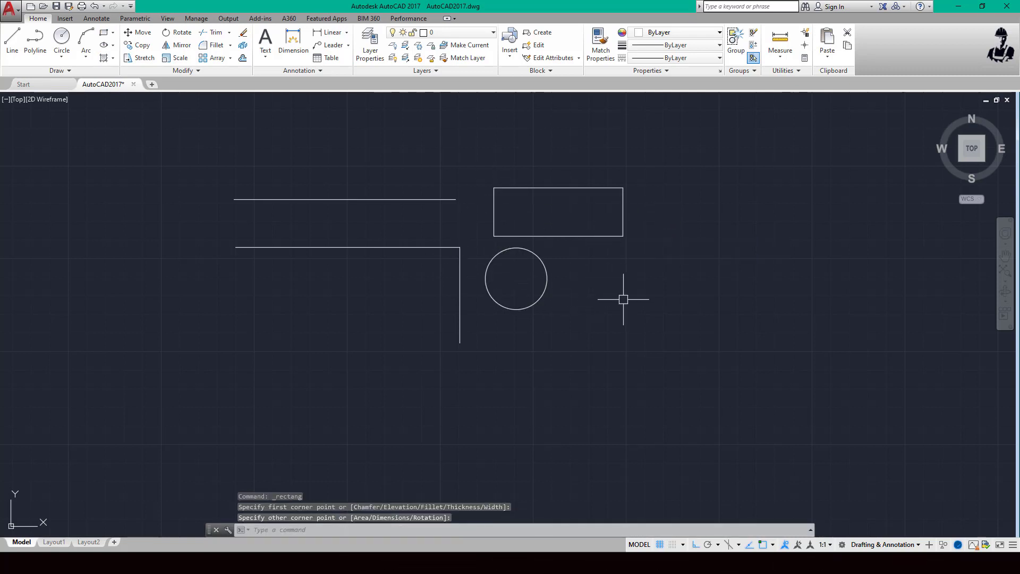
# - Draw a three-point arc right of the circle with ortho mode turned off
pyautogui.click(85, 42)
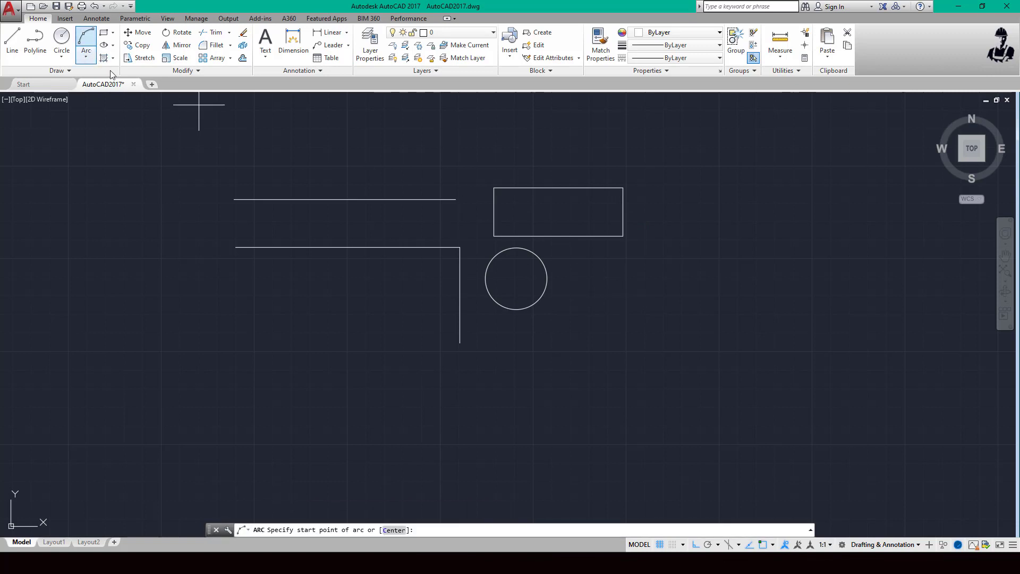
pyautogui.click(597, 305)
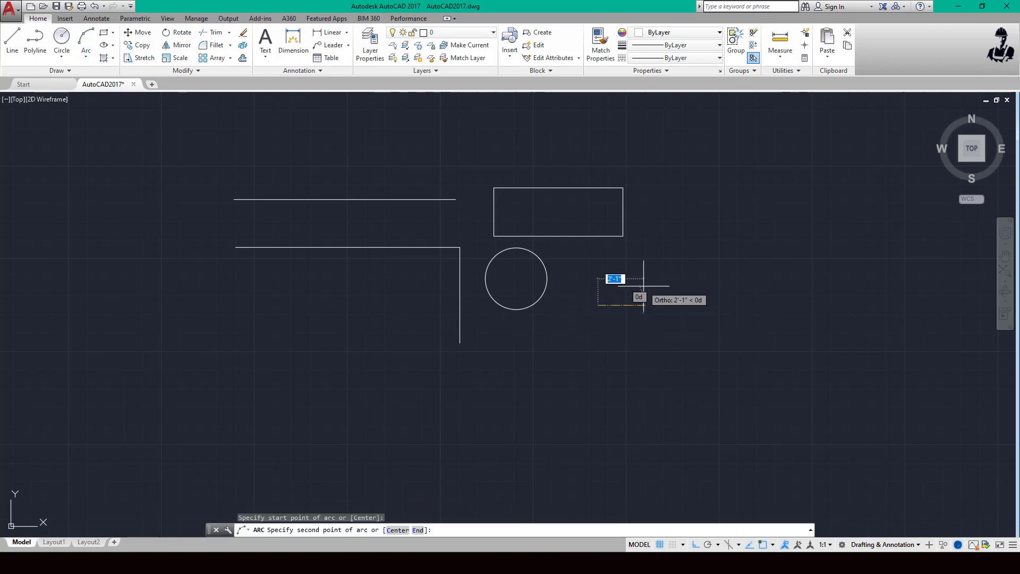
pyautogui.press('F8')
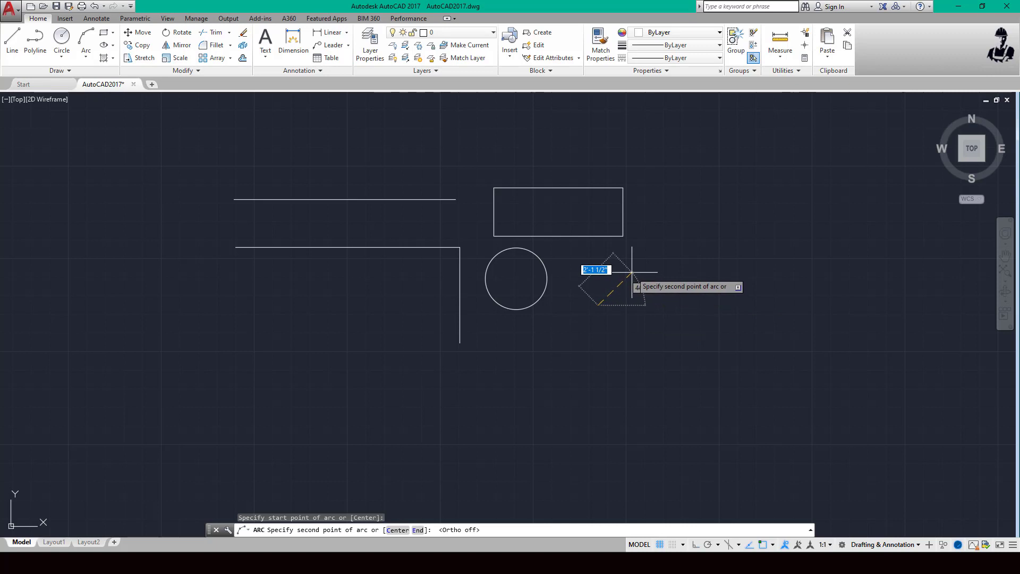
pyautogui.click(631, 272)
pyautogui.click(664, 285)
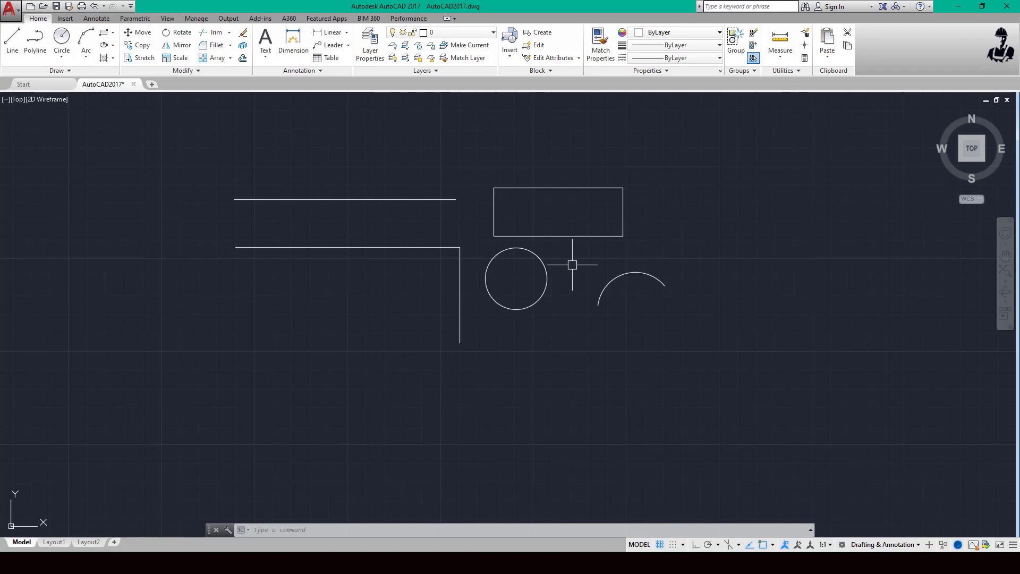
pyautogui.click(776, 77)
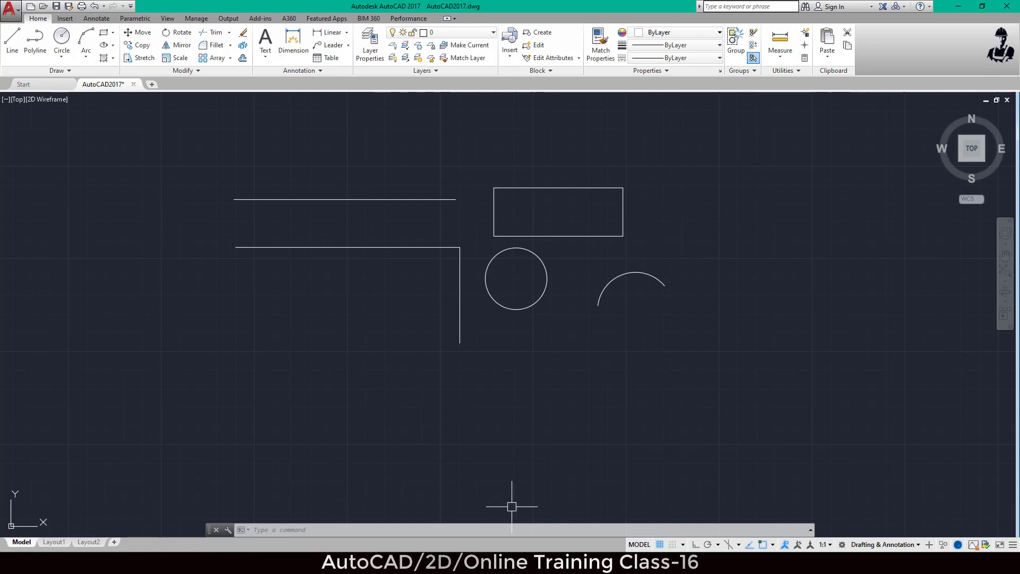
# - Glance at the Word UTILITIES list and return to the AutoCAD drawing
pyautogui.hotkey('alt', 'Tab')
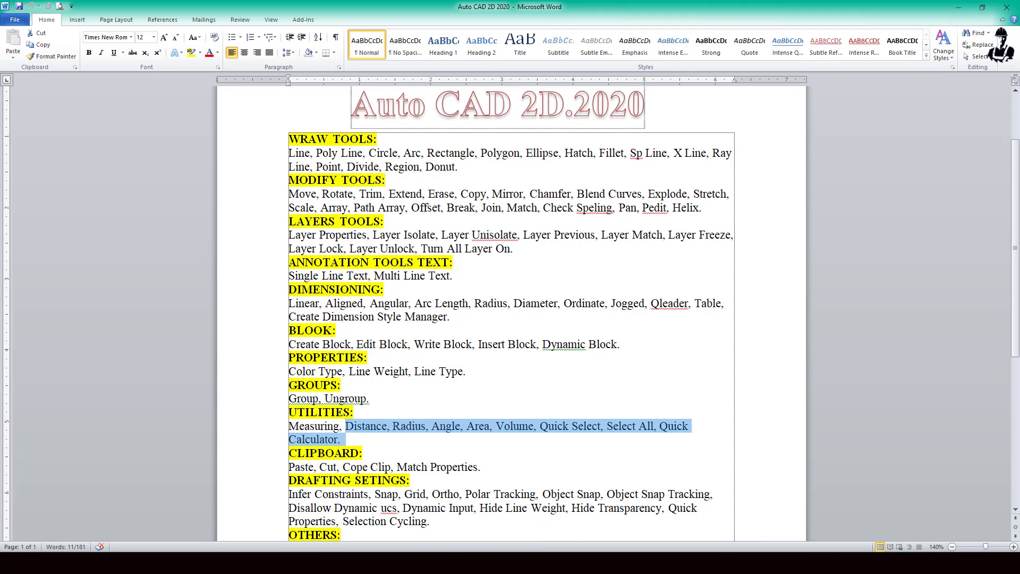
pyautogui.hotkey('alt', 'Tab')
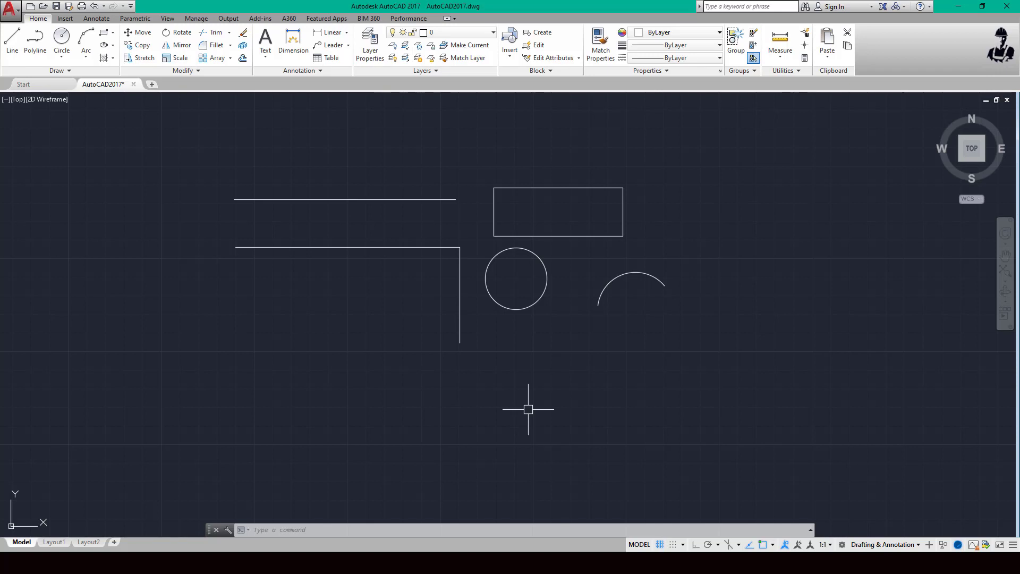
# - Start the MEASUREGEOM command using the MEA alias
pyautogui.write('MEA')
pyautogui.press('Return')
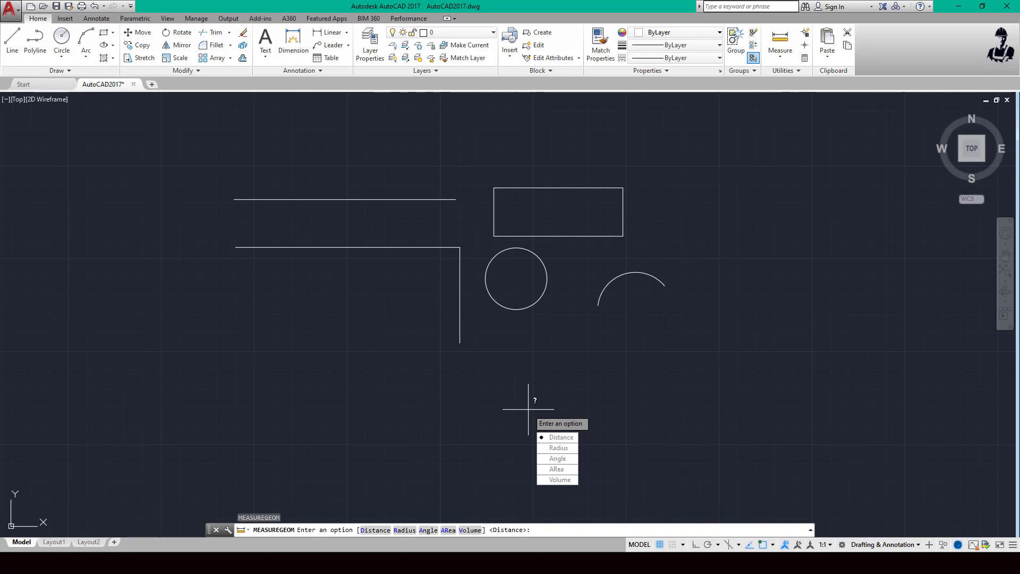
# - Measure the top line's distance as 9'-11", then switch to the Radius option
pyautogui.write('d')
pyautogui.press('Return')
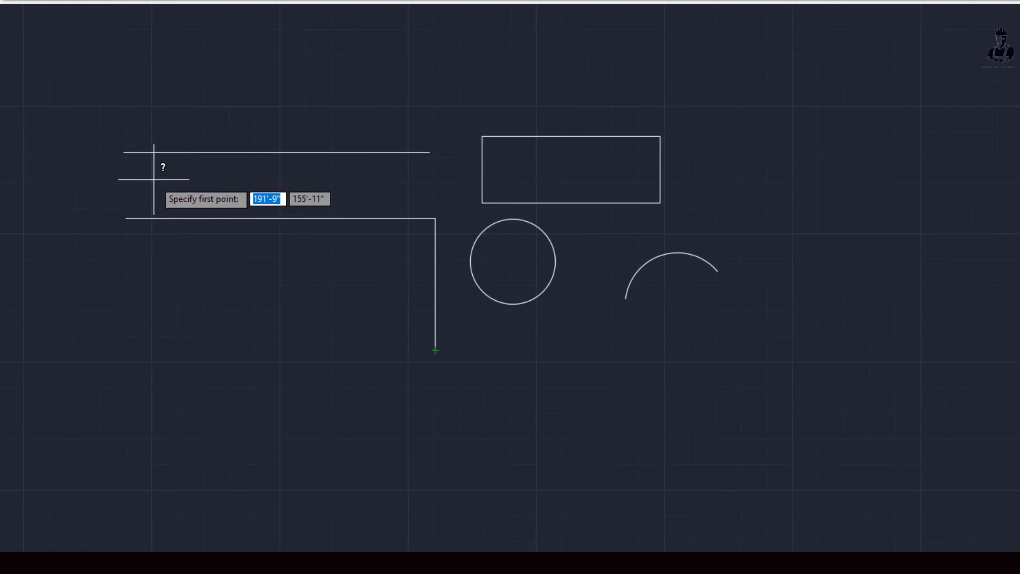
pyautogui.click(124, 153)
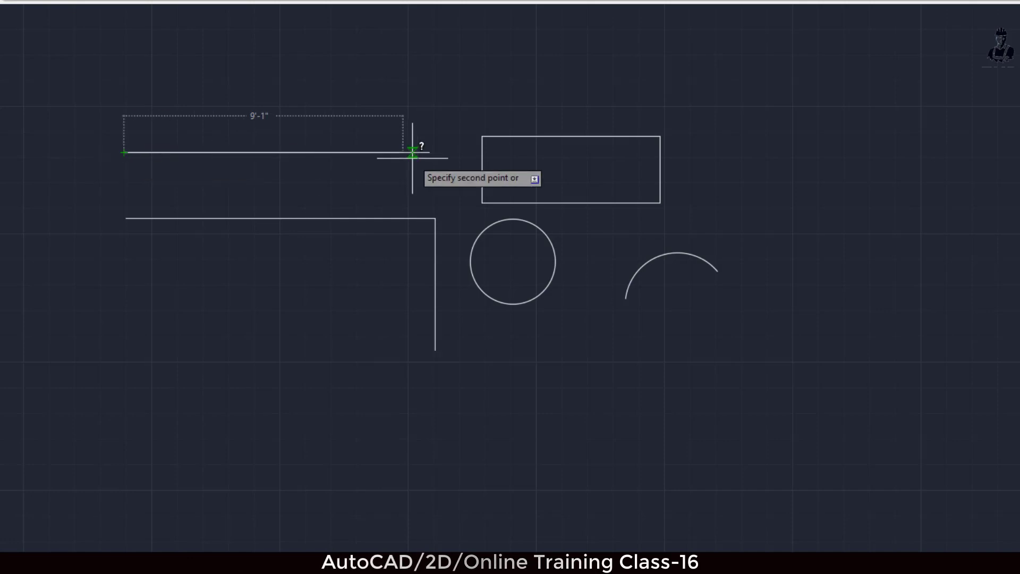
pyautogui.press('Down')
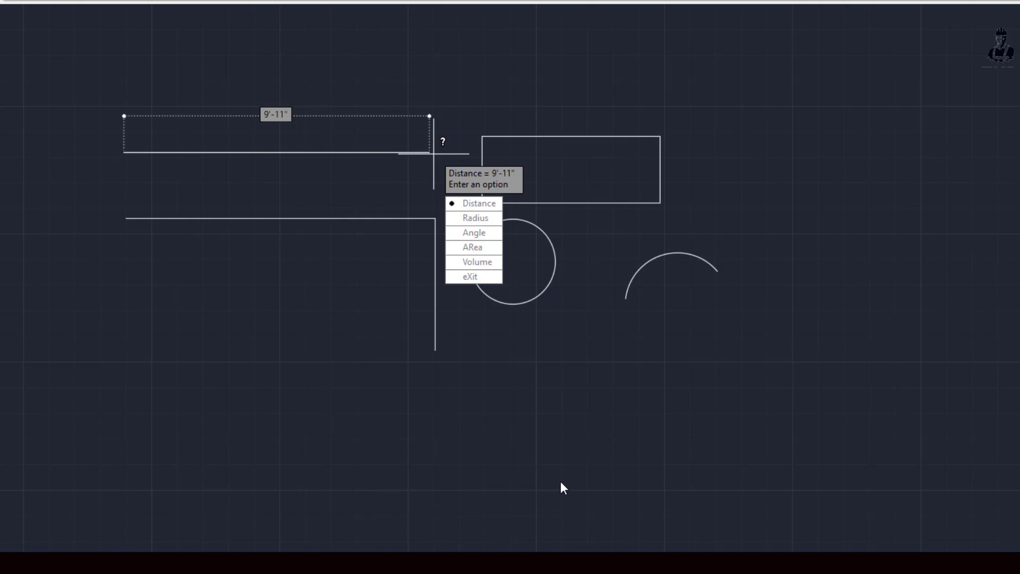
pyautogui.write('r')
pyautogui.press('Return')
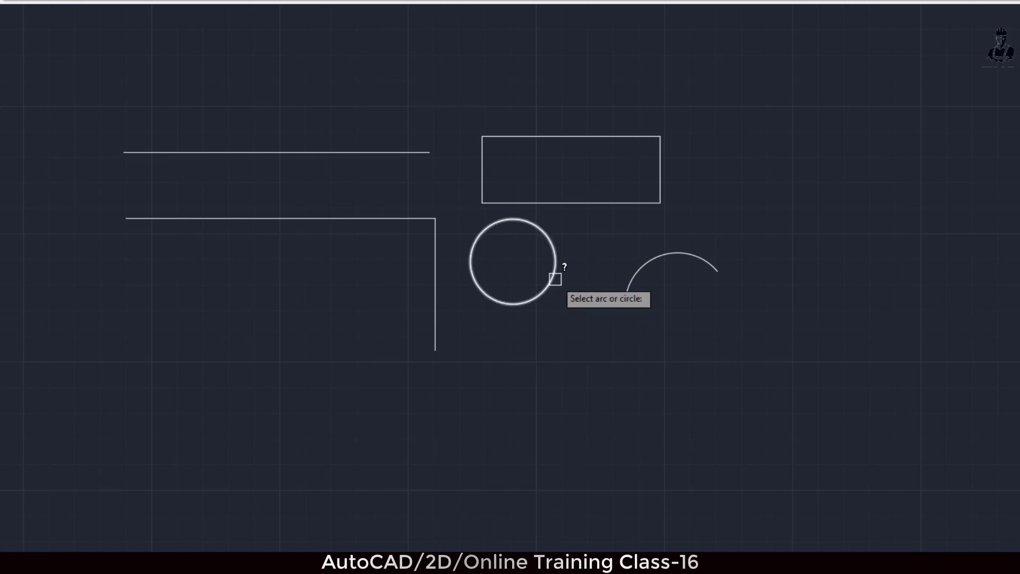
# - Read the circle's 1'-4 1/2" radius and 2'-9" diameter, then switch to Angle
pyautogui.click(555, 281)
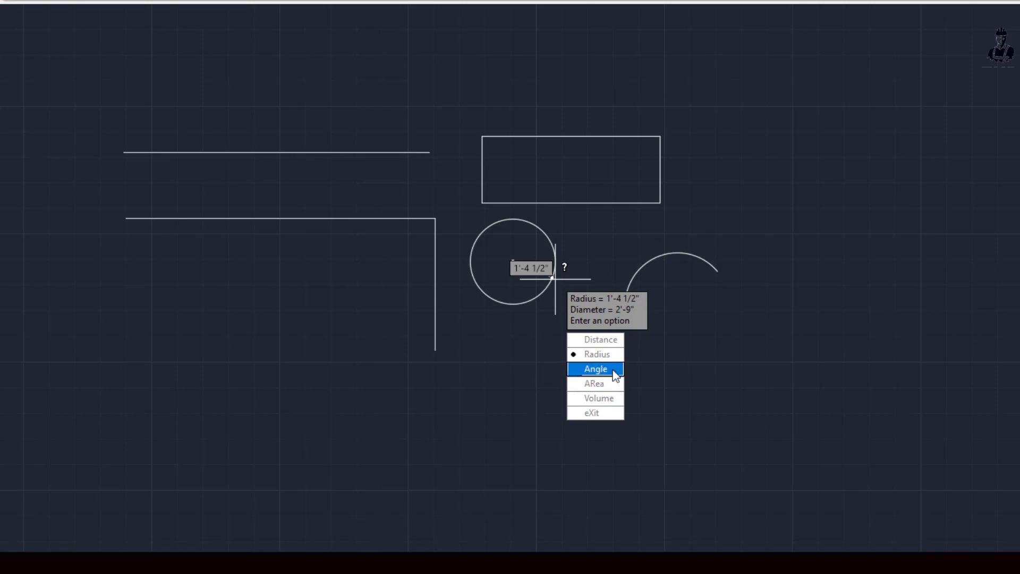
pyautogui.write('a')
pyautogui.press('Return')
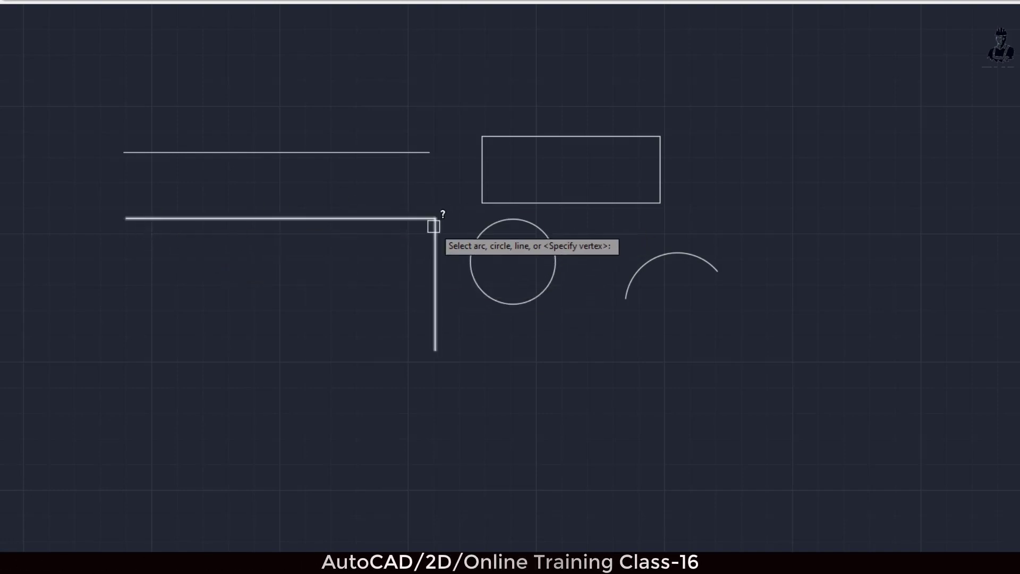
# - Pick both edges of the L-shaped polyline's corner to read its 90° angle
pyautogui.scroll(4, 433, 223)
pyautogui.scroll(-2, 426, 228)
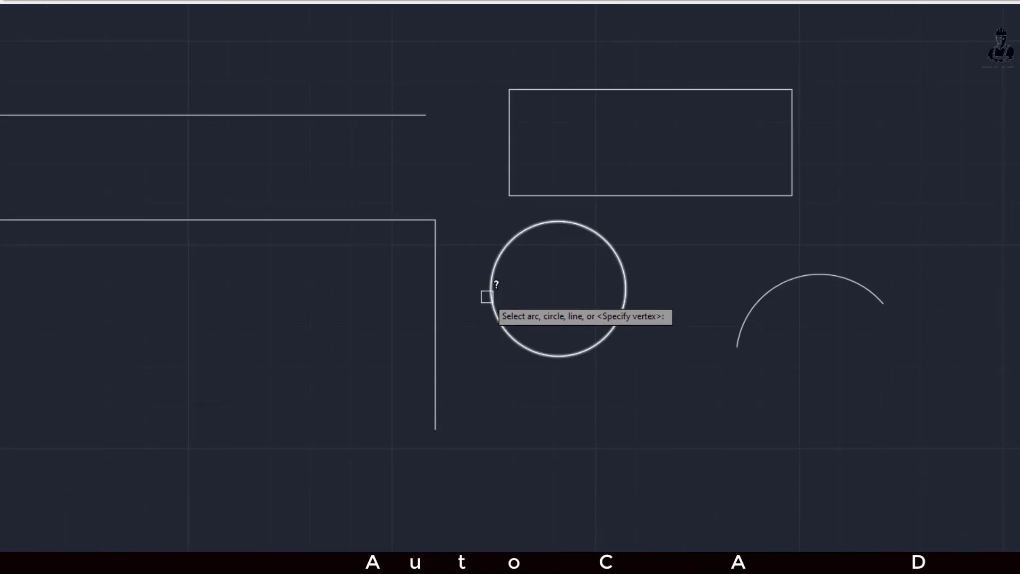
pyautogui.click(434, 259)
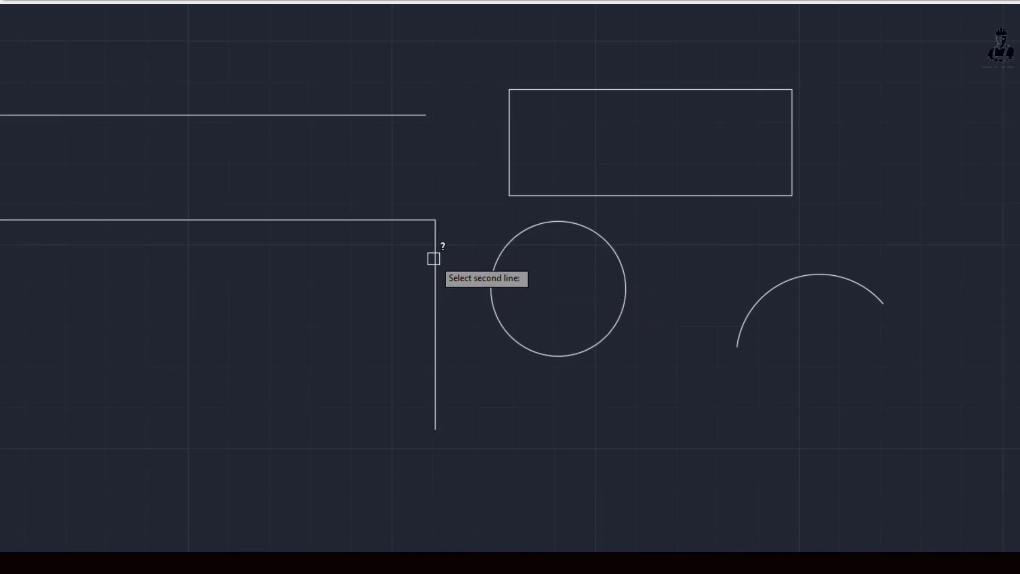
pyautogui.click(391, 220)
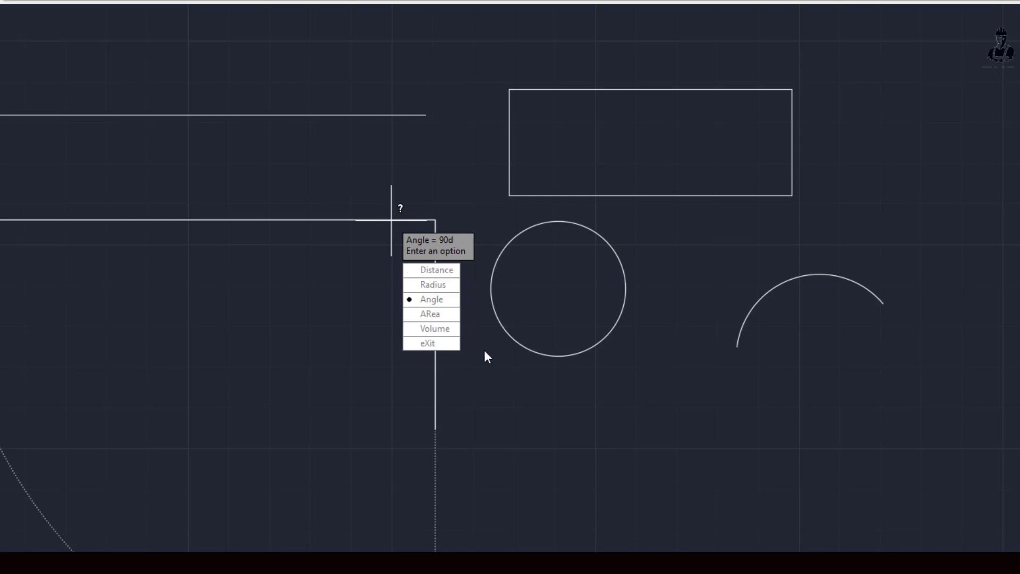
pyautogui.scroll(-4, 489, 359)
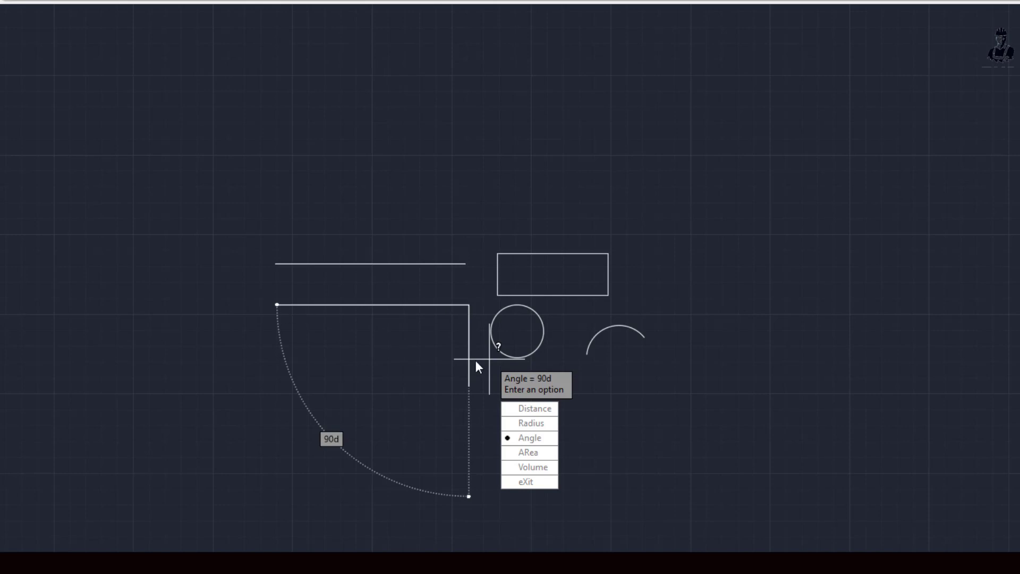
pyautogui.scroll(2, 325, 452)
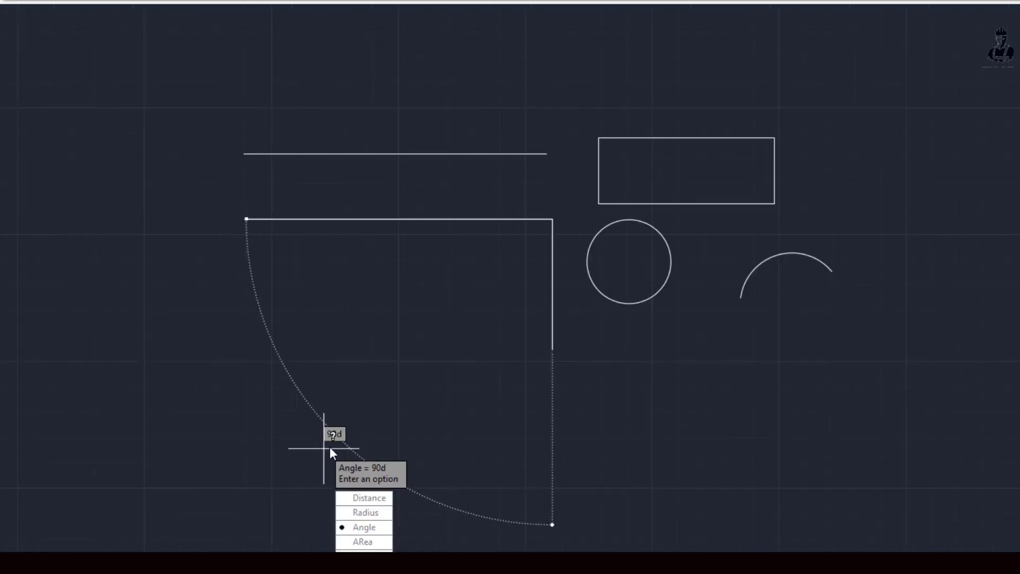
pyautogui.scroll(2, 329, 451)
pyautogui.scroll(2, 329, 451)
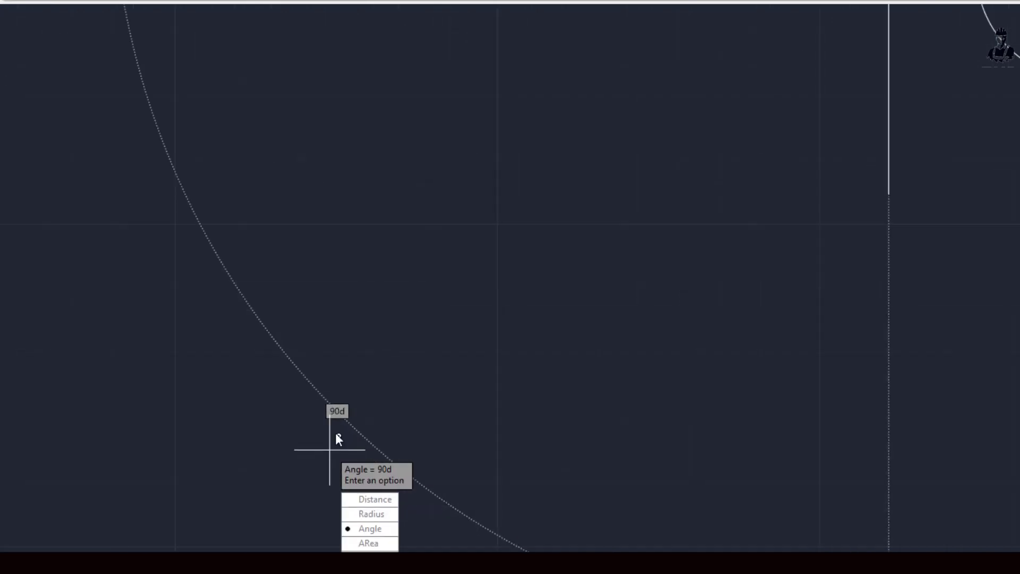
pyautogui.scroll(-4, 330, 450)
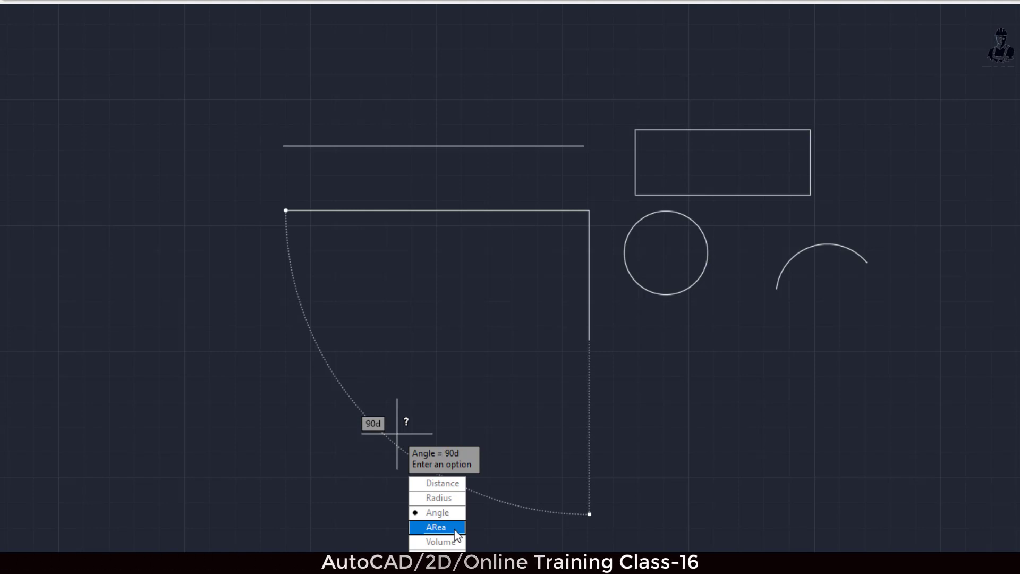
# - Measure the rectangle's area by its corners: 1802.7 sq in, perimeter 15'-11"
pyautogui.write('a')
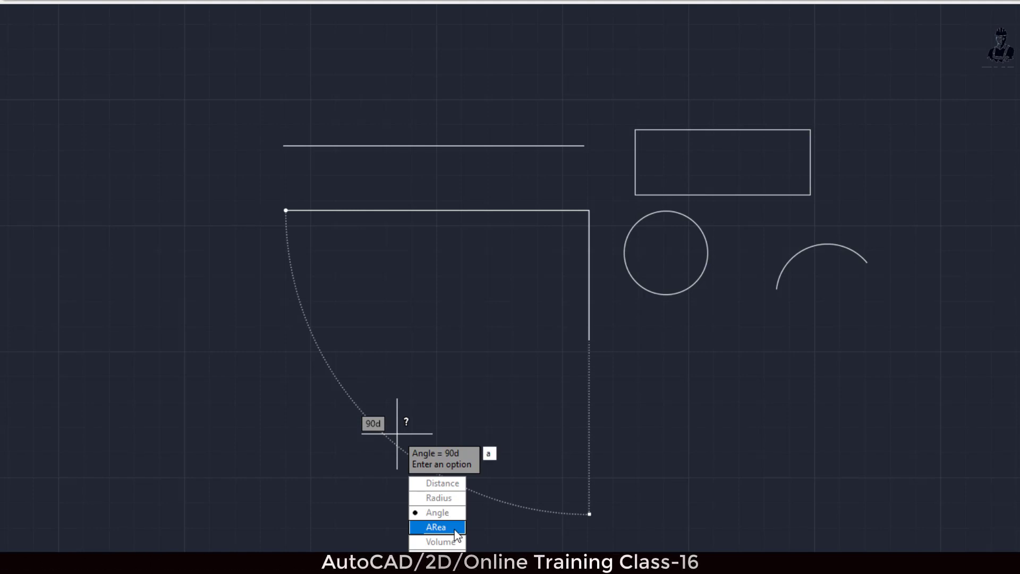
pyautogui.write('r')
pyautogui.press('Return')
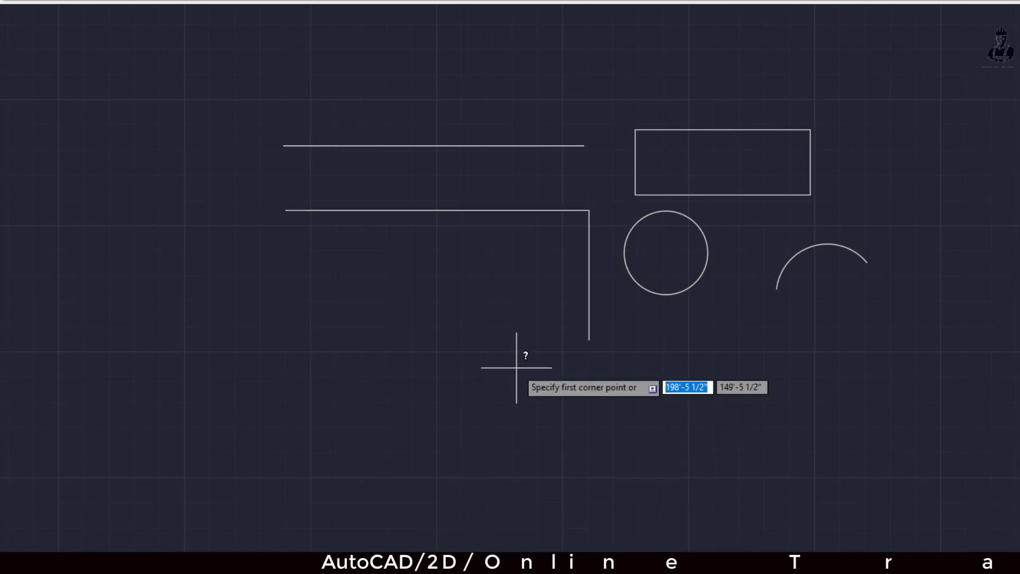
pyautogui.moveTo(717, 409); pyautogui.dragTo(521, 508, button='middle')
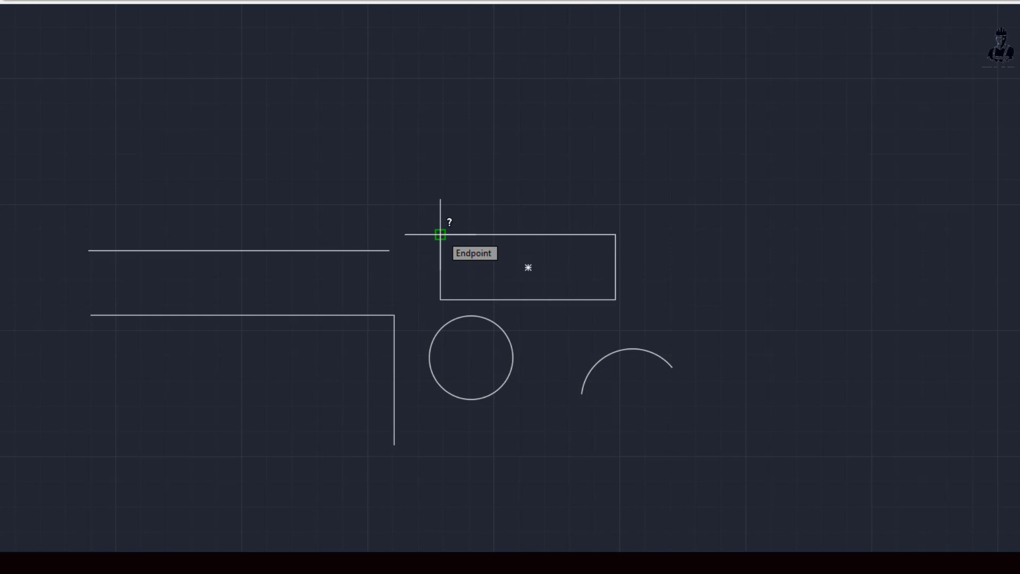
pyautogui.click(440, 235)
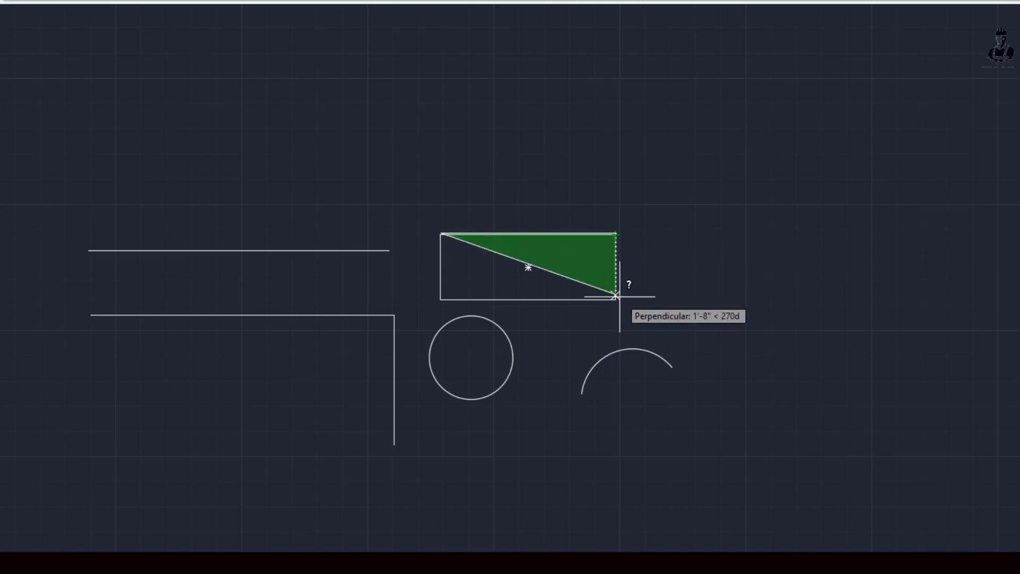
pyautogui.click(616, 296)
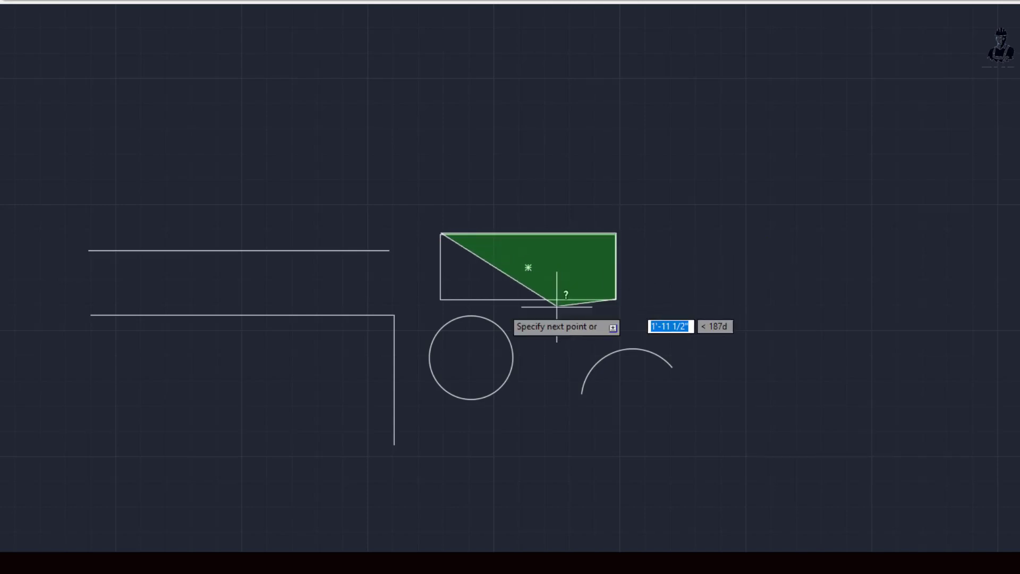
pyautogui.click(441, 300)
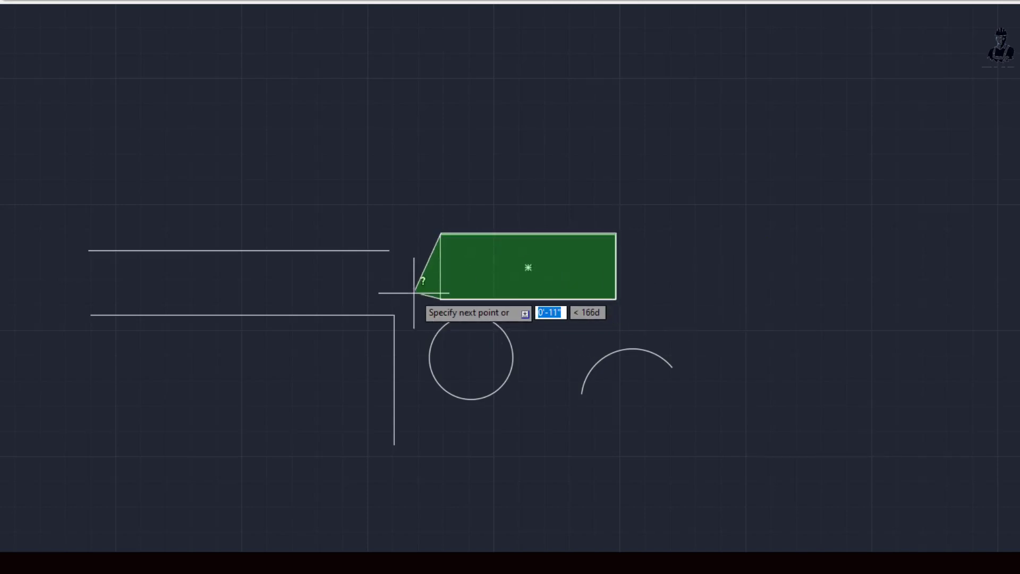
pyautogui.press('Return')
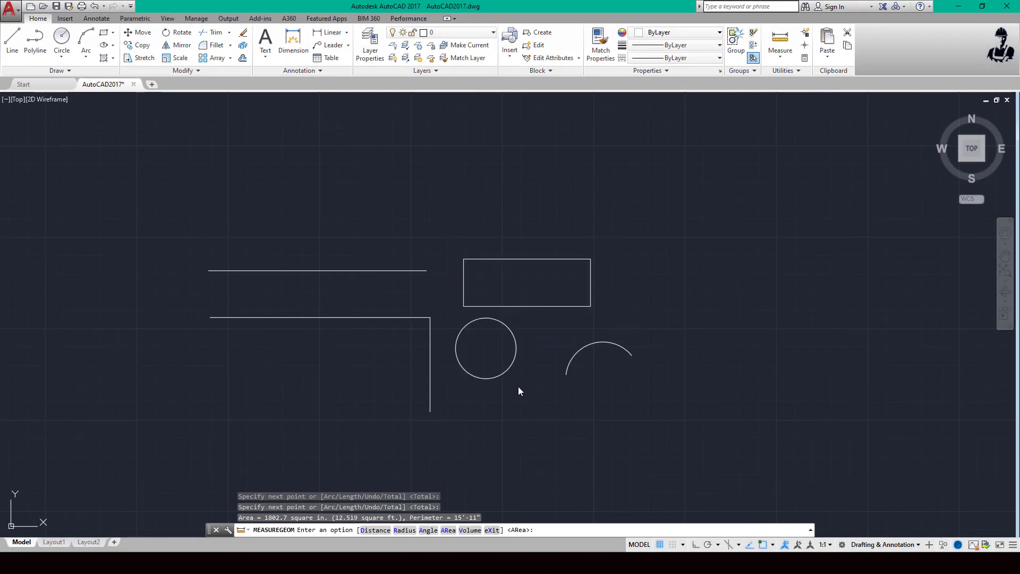
# - Draw a new rectangle and a circle centred on its top edge
pyautogui.press('Escape')
pyautogui.moveTo(549, 382); pyautogui.dragTo(376, 409, button='middle')
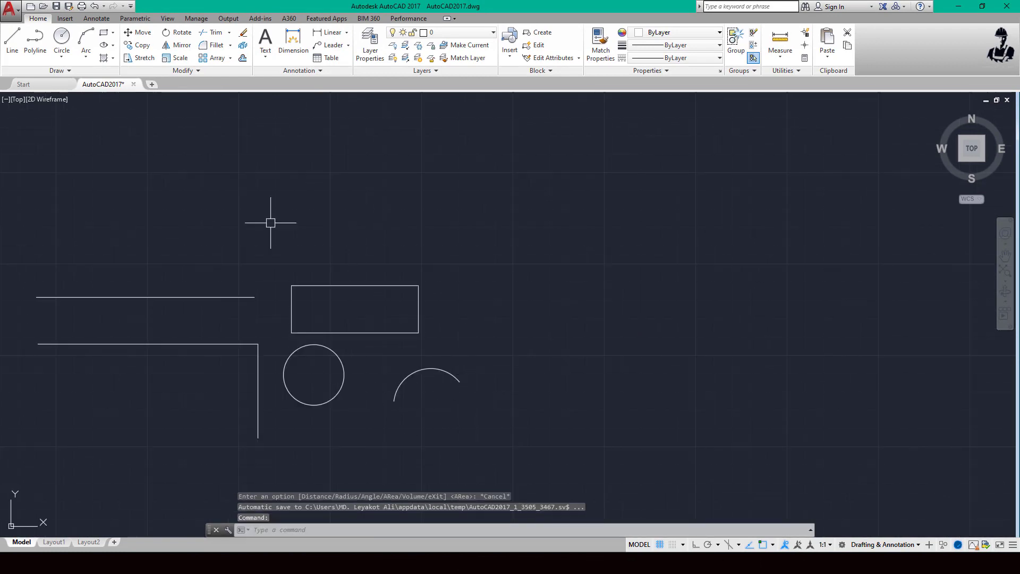
pyautogui.click(103, 32)
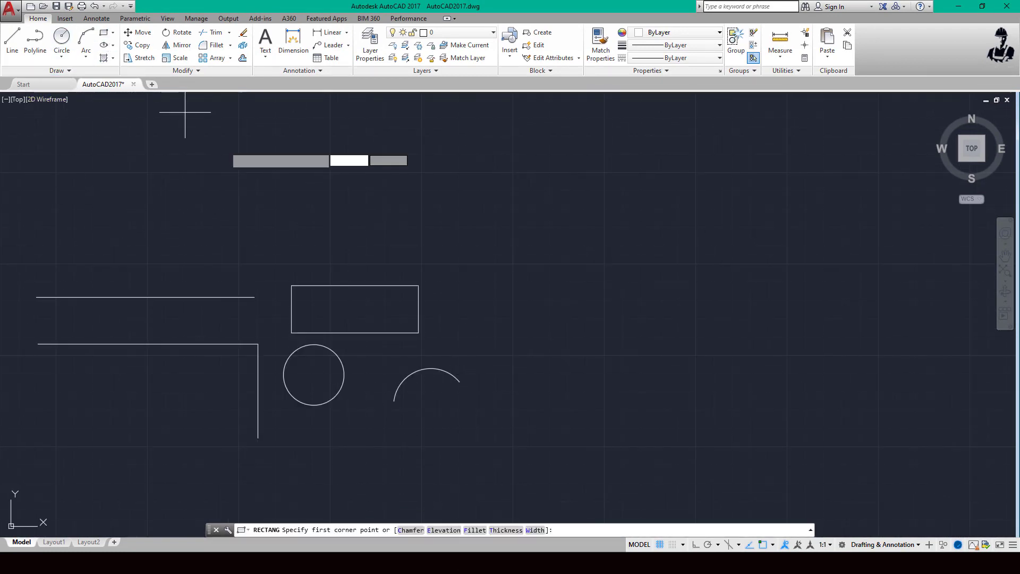
pyautogui.click(490, 302)
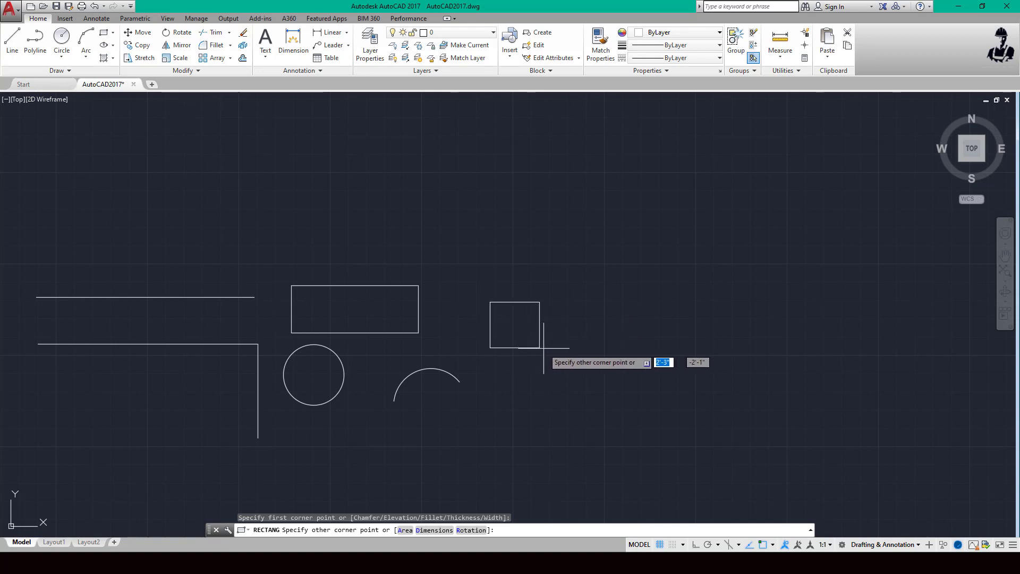
pyautogui.click(597, 357)
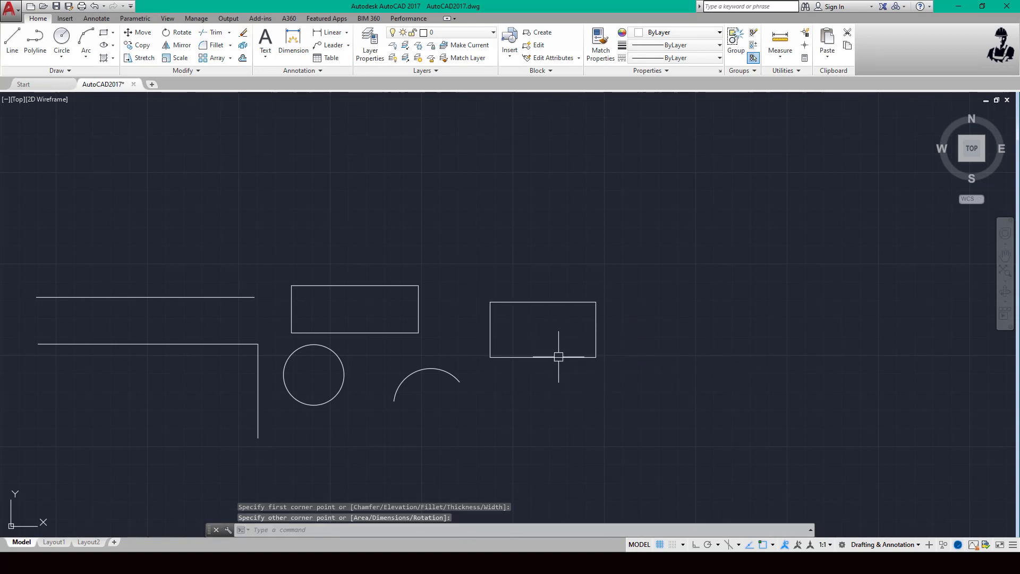
pyautogui.click(61, 37)
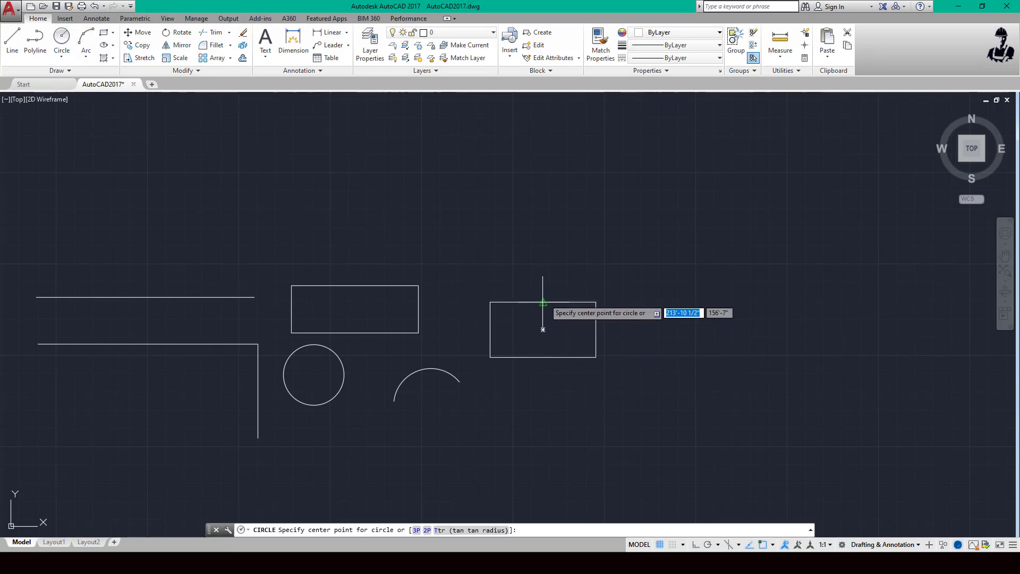
pyautogui.click(543, 303)
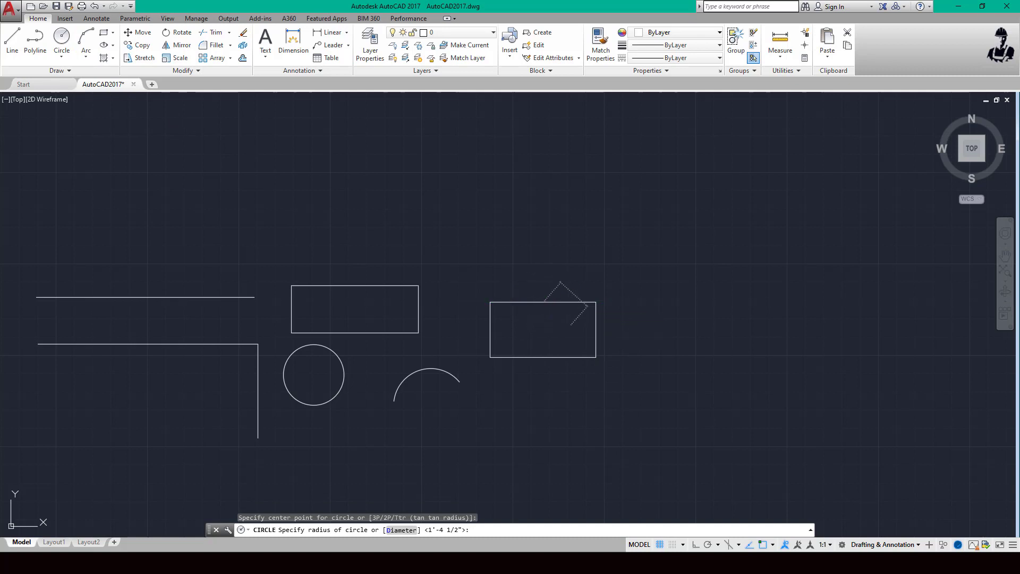
pyautogui.click(571, 325)
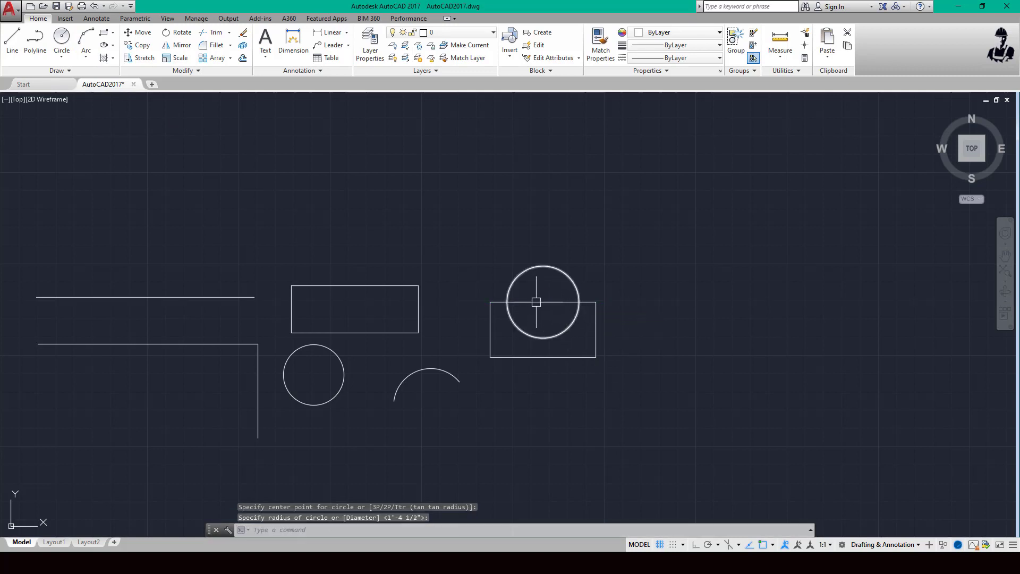
# - Trim the circle's arc inside the rectangle and the rectangle's top edge under the arch
pyautogui.click(210, 32)
pyautogui.press('Return')
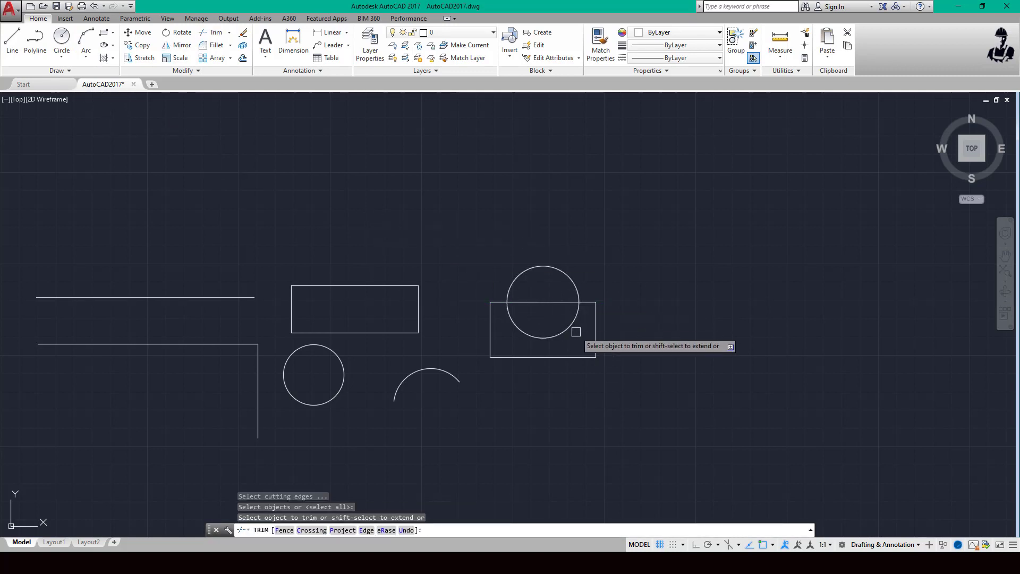
pyautogui.click(573, 323)
pyautogui.click(563, 303)
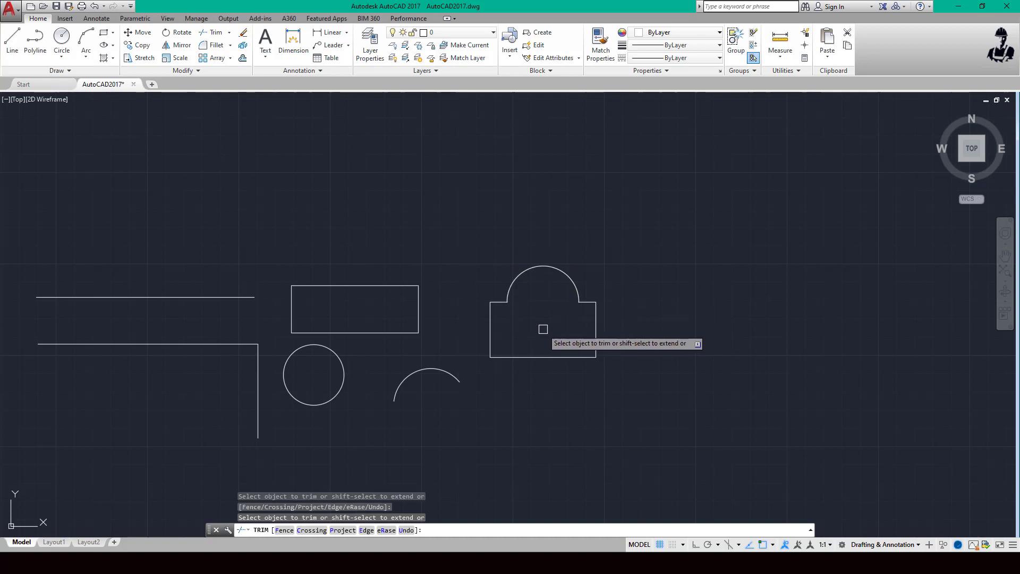
pyautogui.press('Escape')
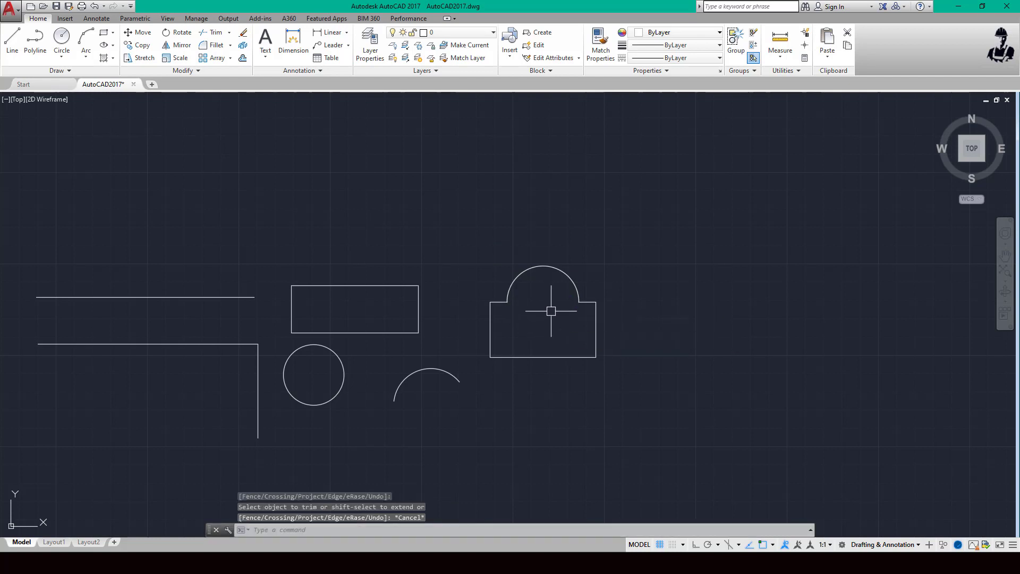
pyautogui.moveTo(551, 311); pyautogui.dragTo(594, 305, button='middle')
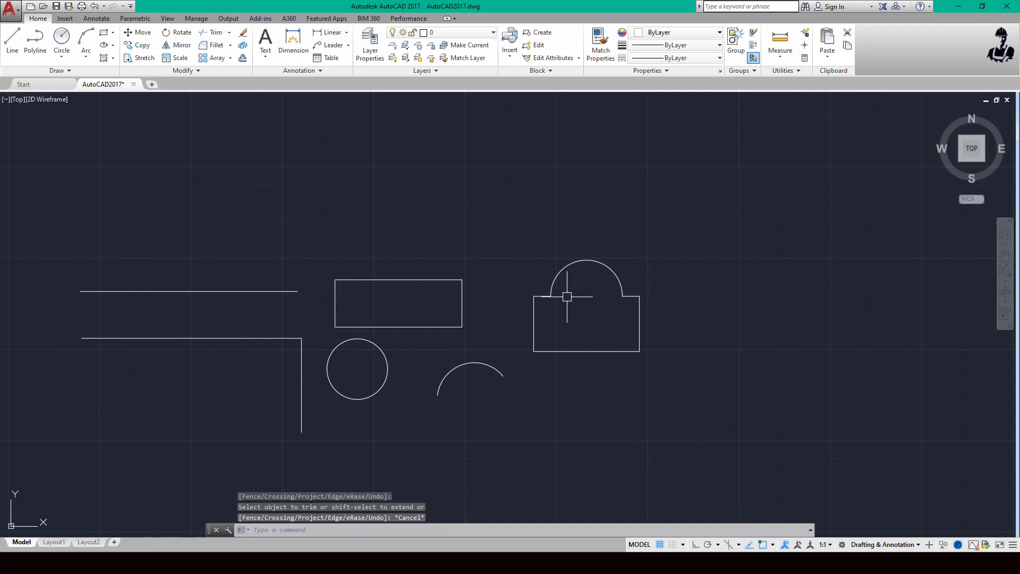
# - Window-select the arched pieces, JOIN them, and click the outline to confirm it is one object
pyautogui.scroll(2, 554, 302)
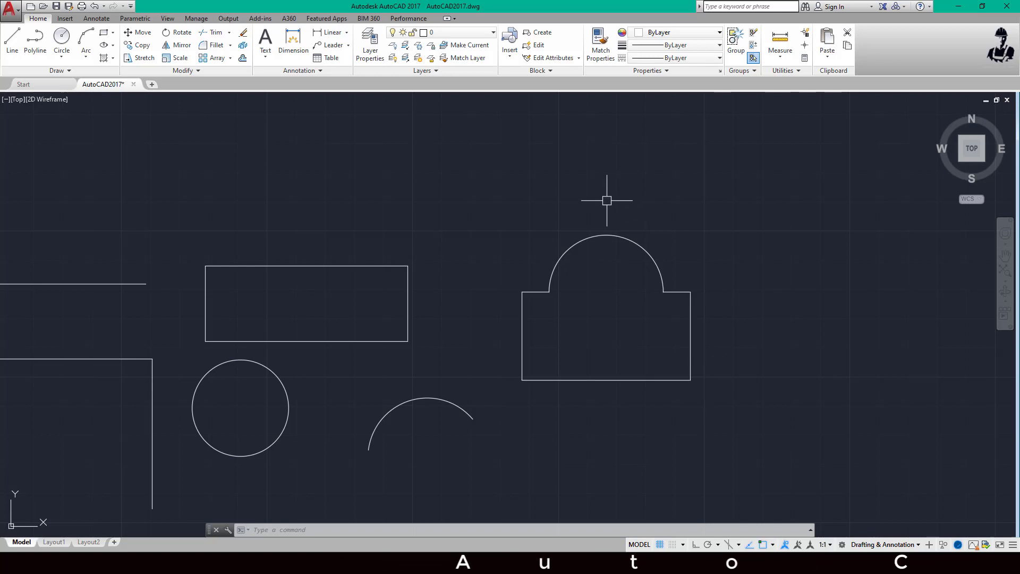
pyautogui.click(731, 439)
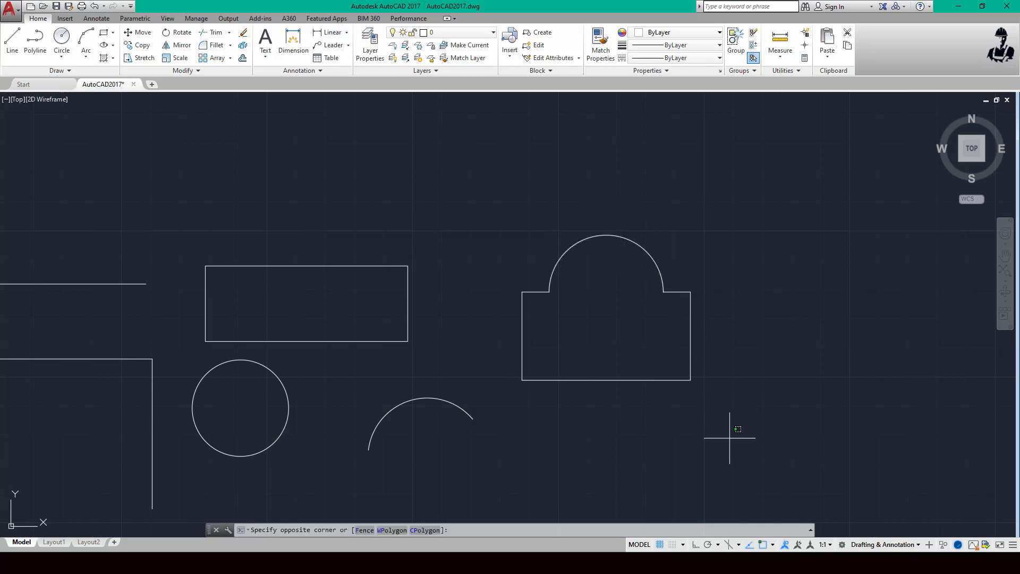
pyautogui.click(514, 207)
pyautogui.write('J')
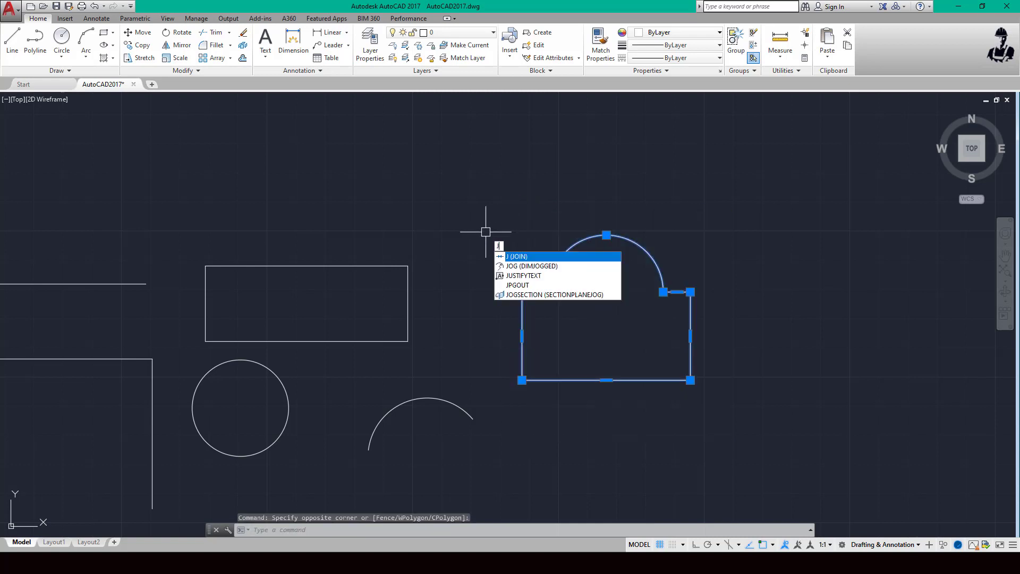
pyautogui.press('Return')
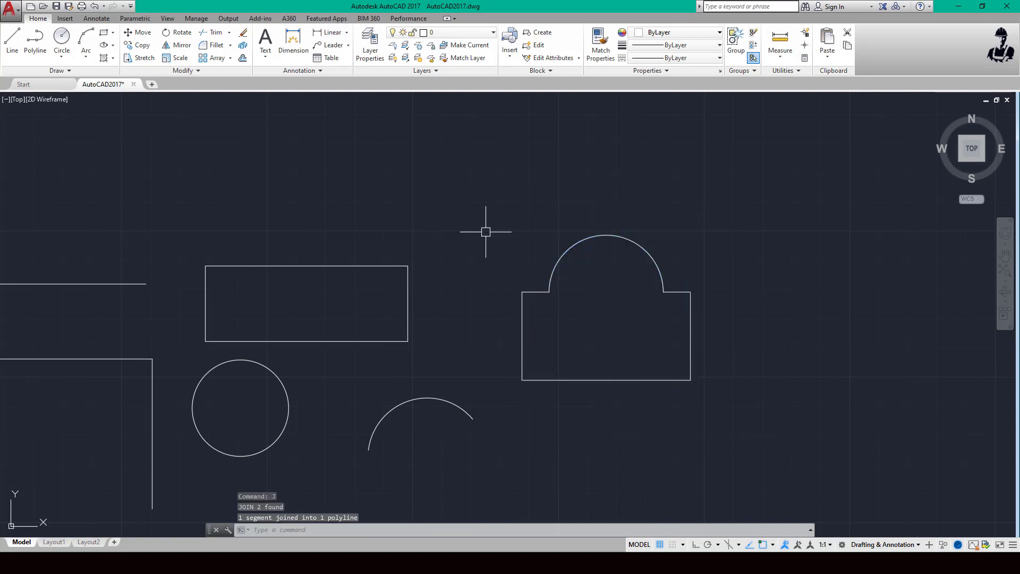
pyautogui.click(537, 292)
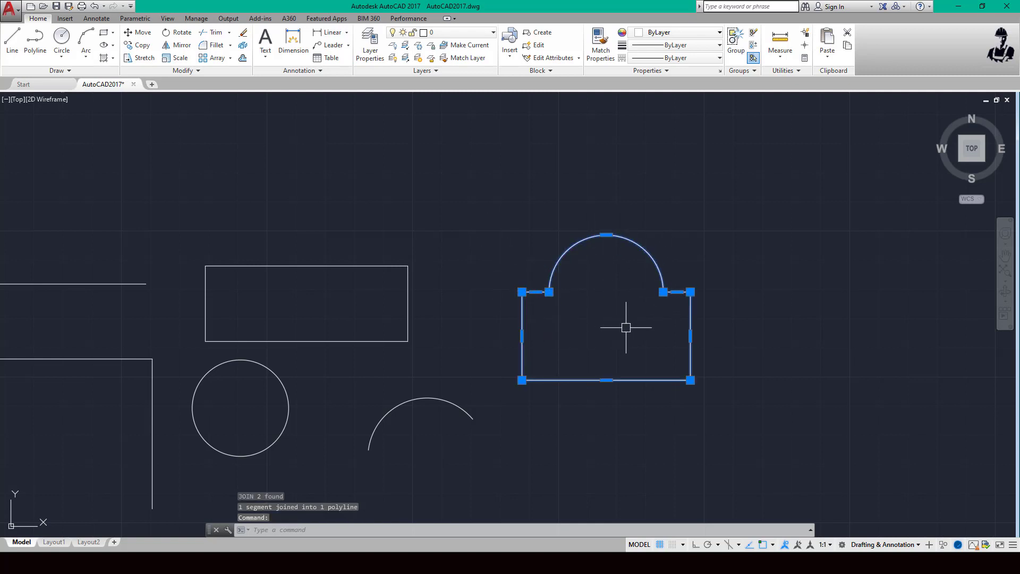
pyautogui.press('Escape')
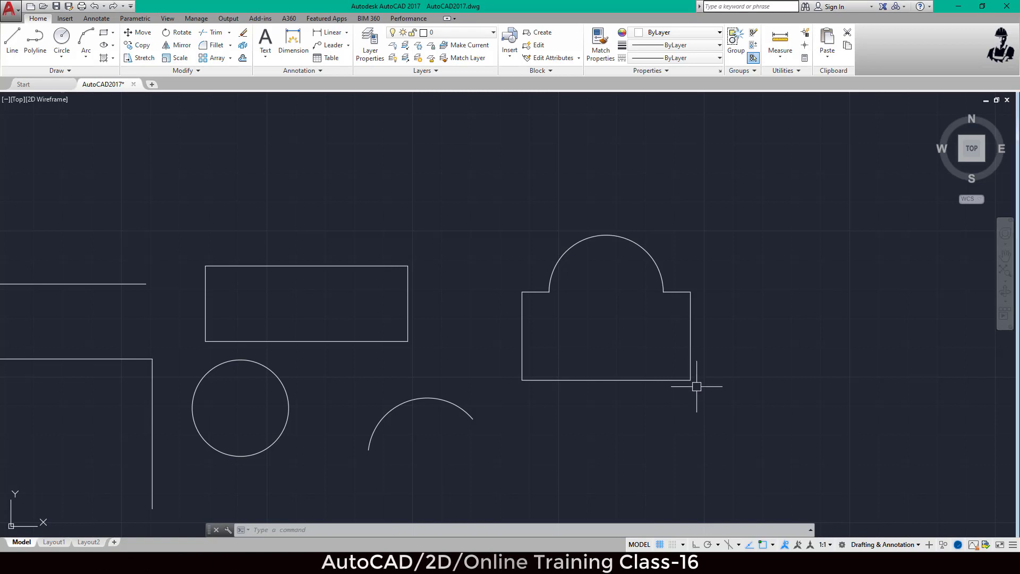
pyautogui.write('MEa')
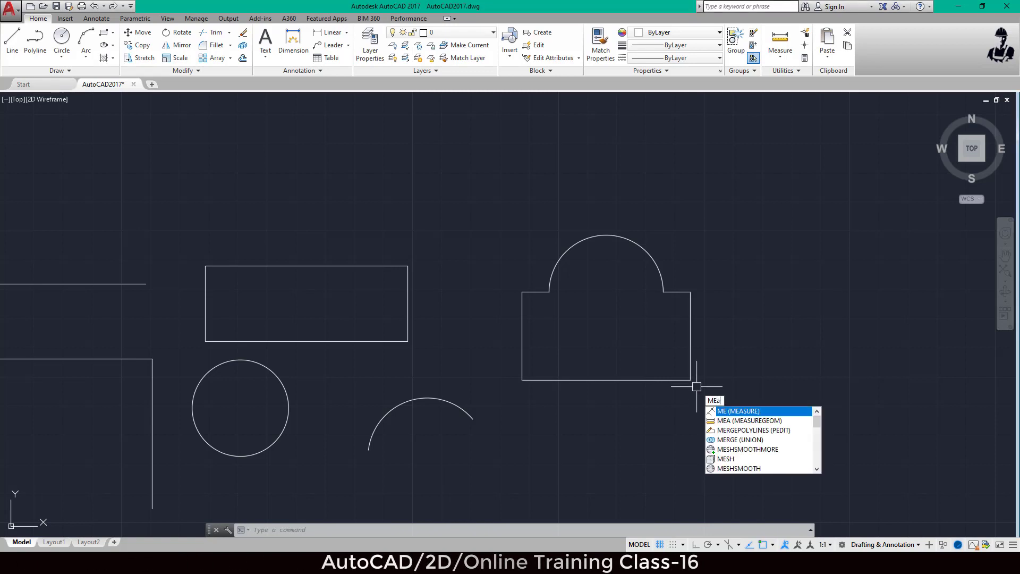
pyautogui.press('Return')
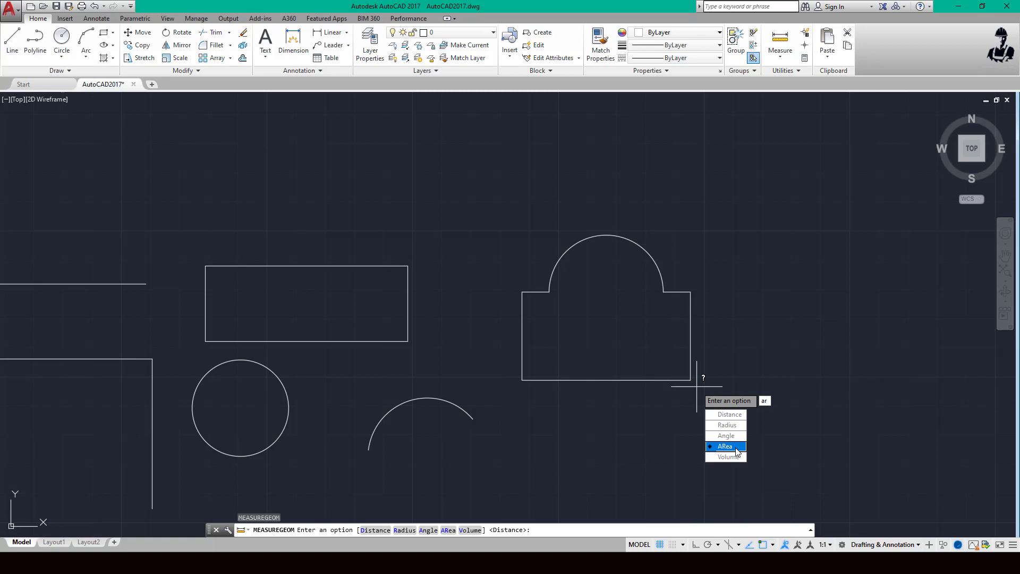
pyautogui.click(737, 449)
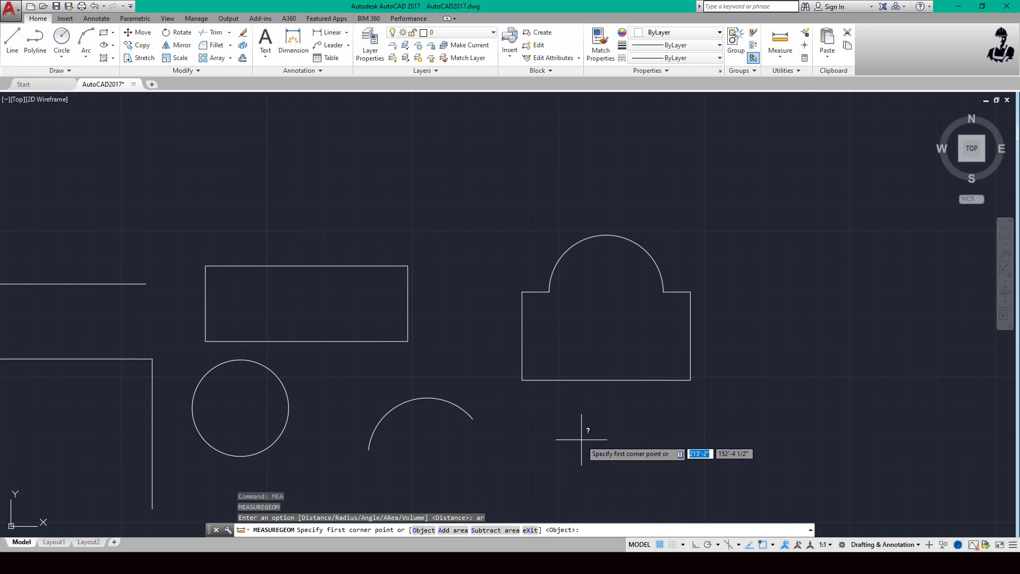
pyautogui.write('o')
pyautogui.press('Return')
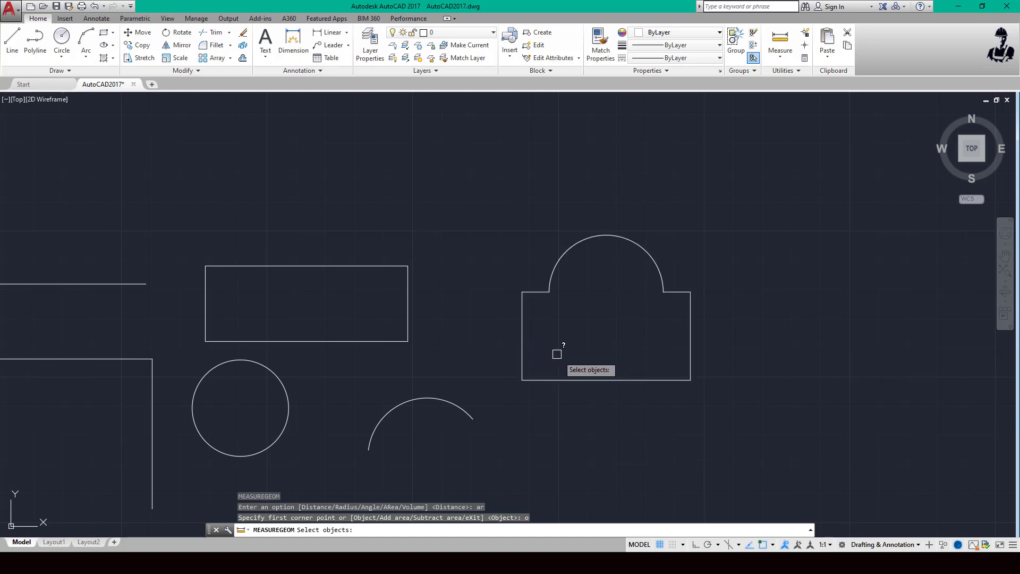
pyautogui.click(524, 332)
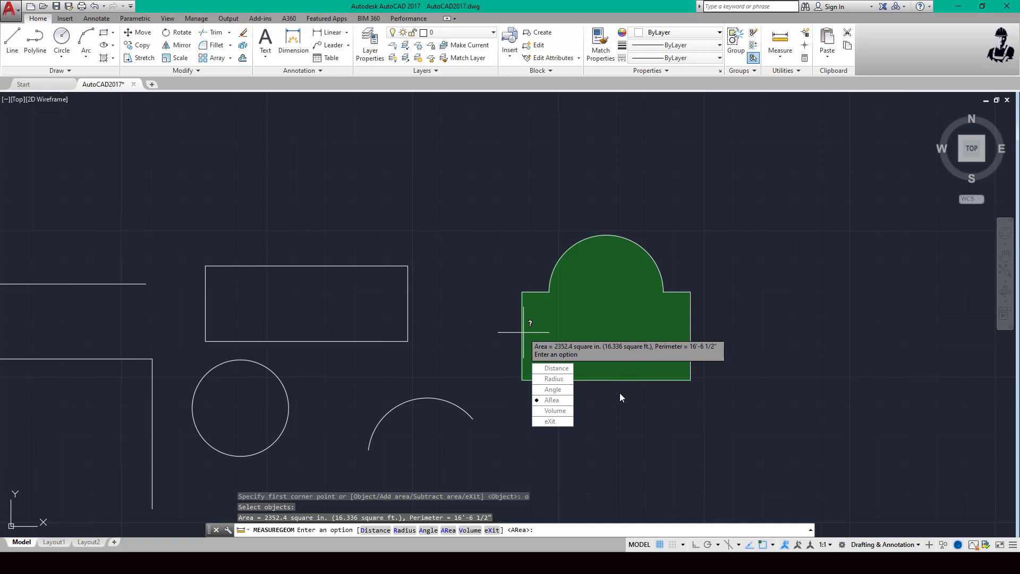
pyautogui.press('Escape')
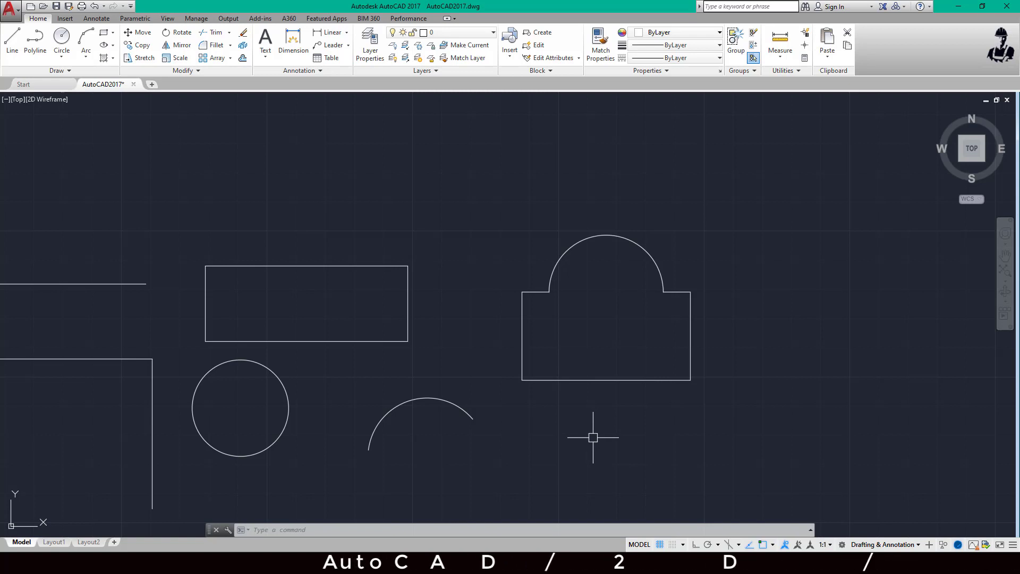
# - Switch the viewport to the SW Isometric preset view
pyautogui.scroll(-3, 592, 438)
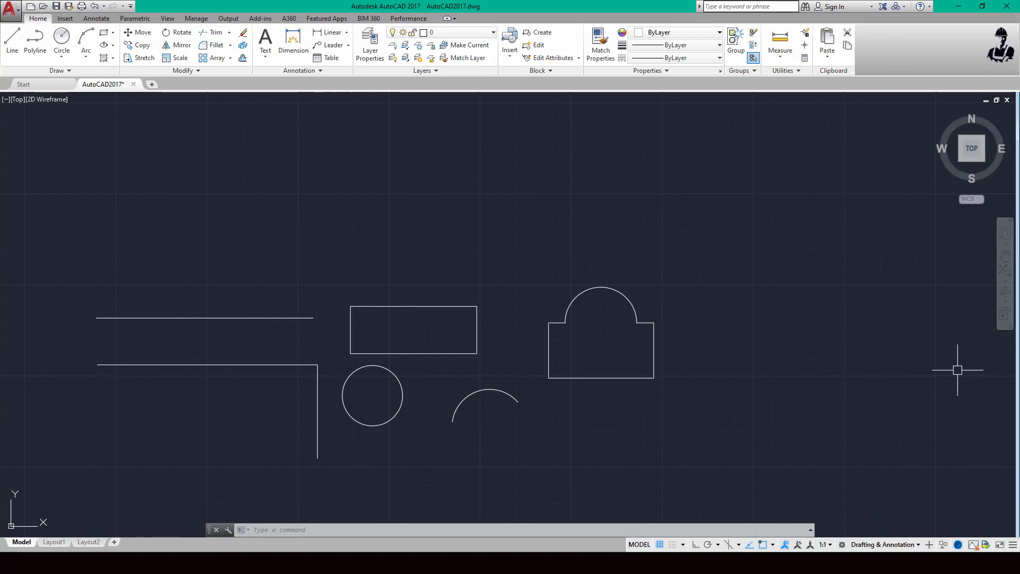
pyautogui.click(56, 100)
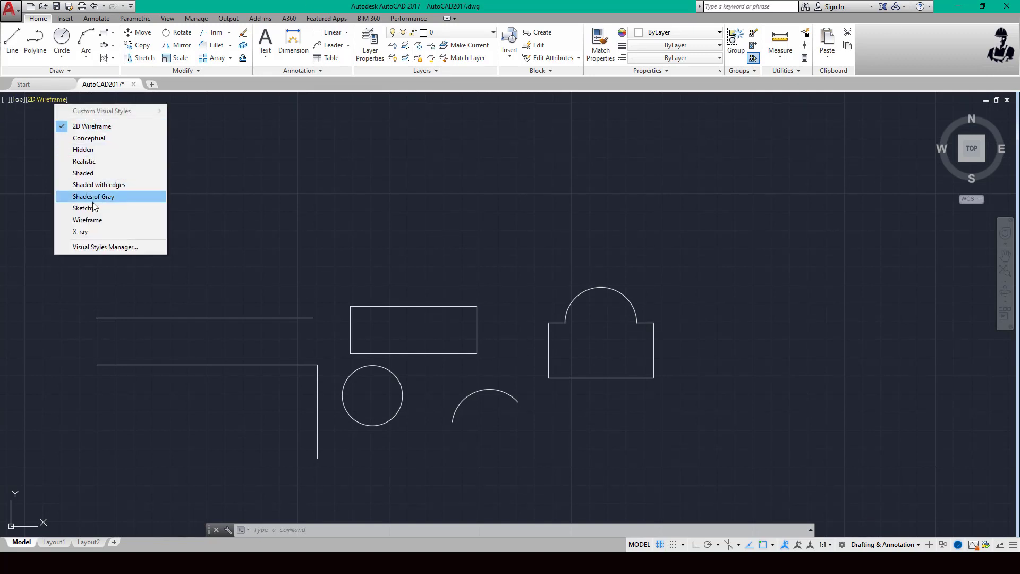
pyautogui.click(202, 118)
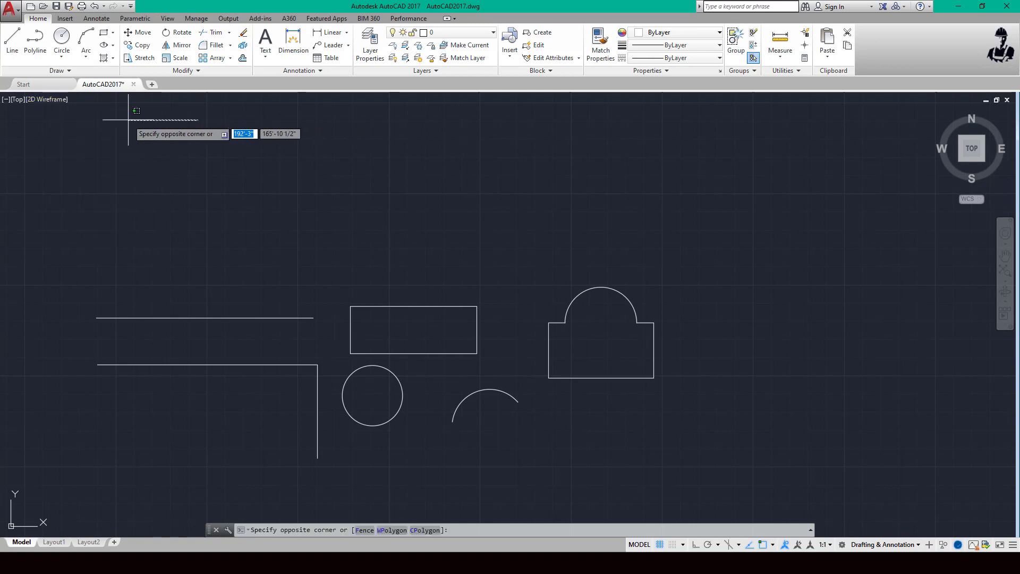
pyautogui.click(21, 100)
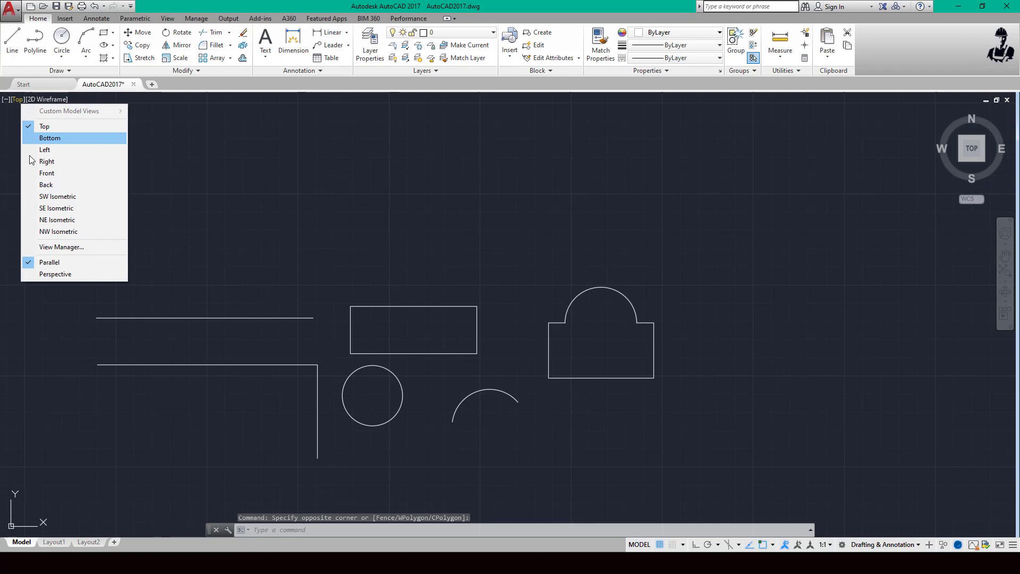
pyautogui.click(62, 197)
# - Zoom and pan the isometric view so all the sample shapes are in sight
pyautogui.scroll(-3, 541, 333)
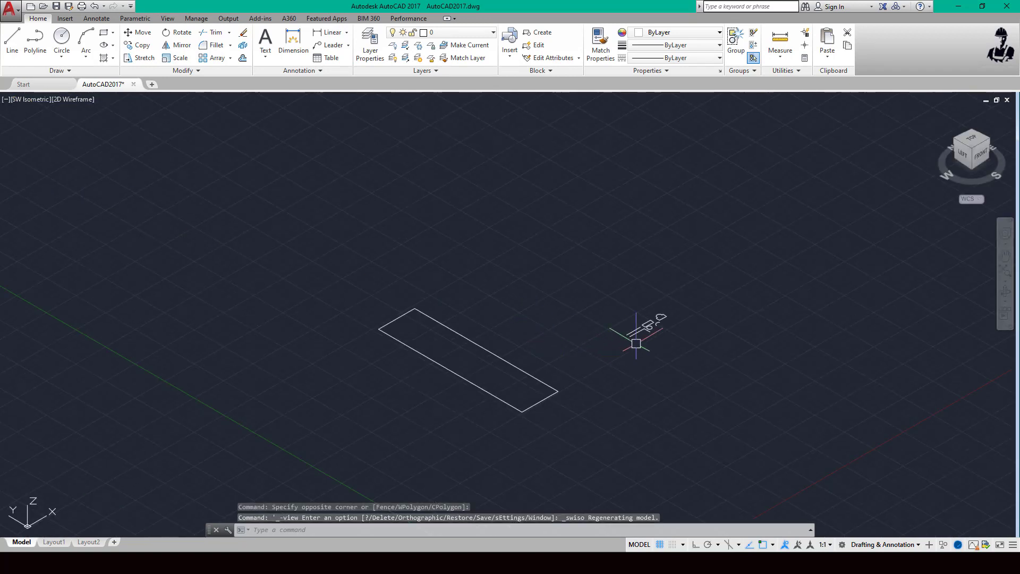
pyautogui.scroll(4, 658, 323)
pyautogui.scroll(-4, 671, 317)
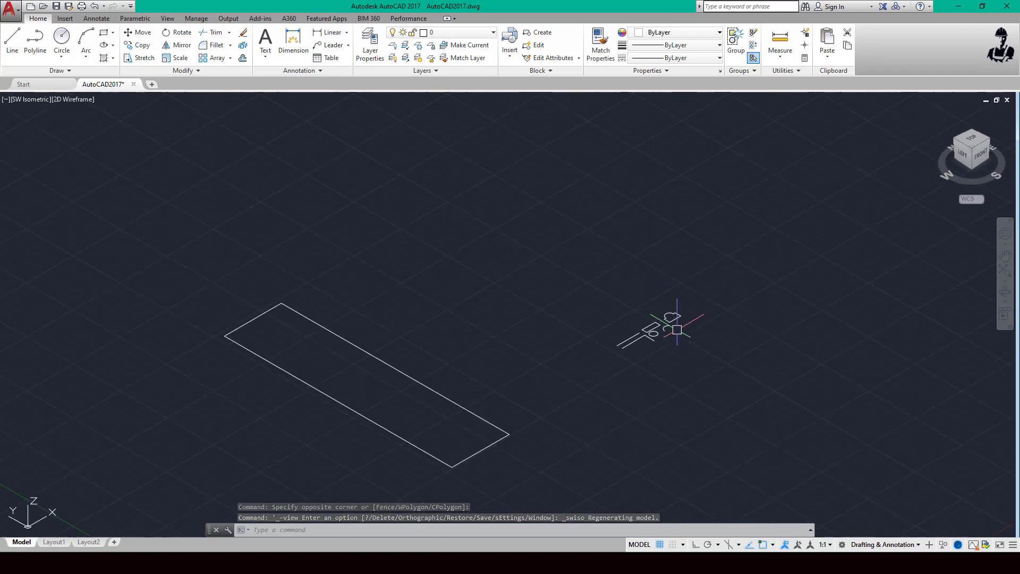
pyautogui.moveTo(682, 331); pyautogui.dragTo(542, 388, button='middle')
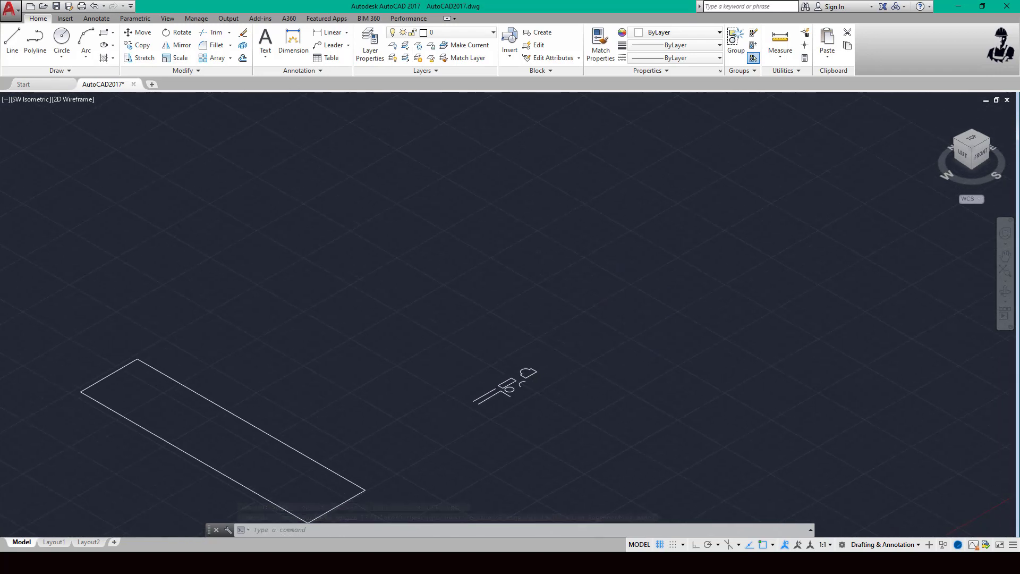
pyautogui.scroll(3, 522, 374)
pyautogui.scroll(2, 491, 363)
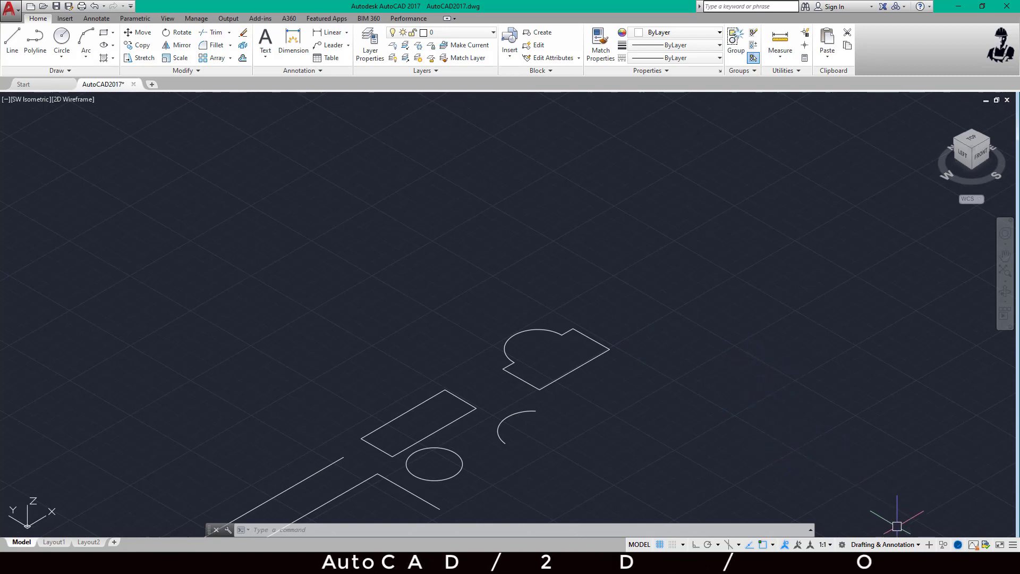
pyautogui.click(919, 548)
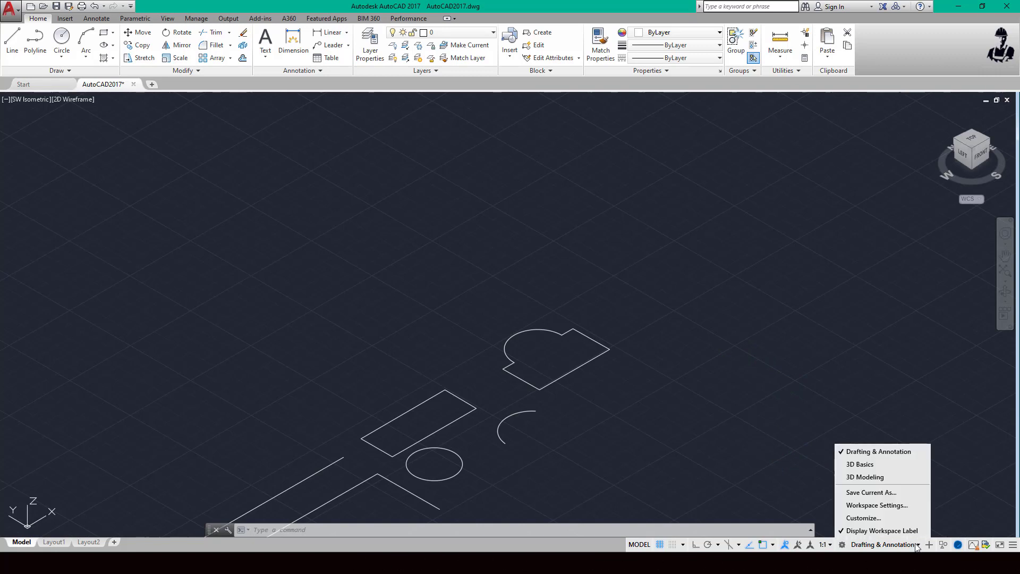
# - In the 3D Modeling workspace, extrude the arched outline 2' into a solid
pyautogui.click(883, 478)
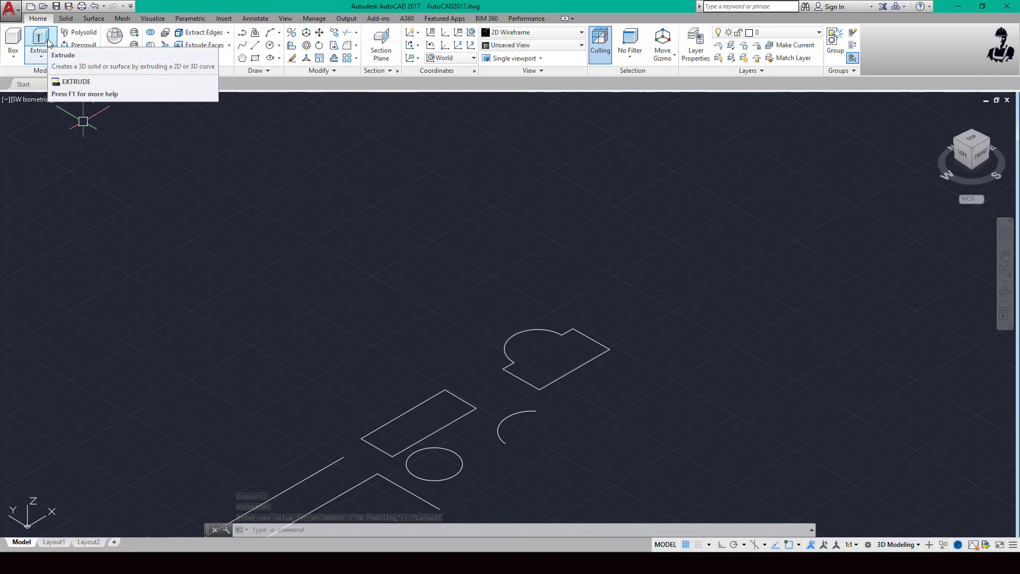
pyautogui.click(47, 48)
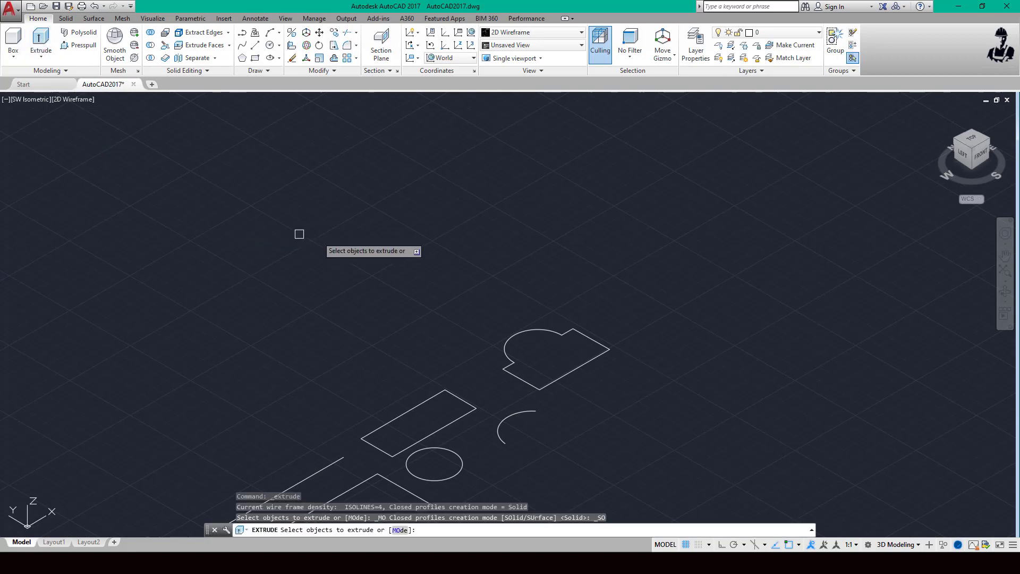
pyautogui.click(528, 383)
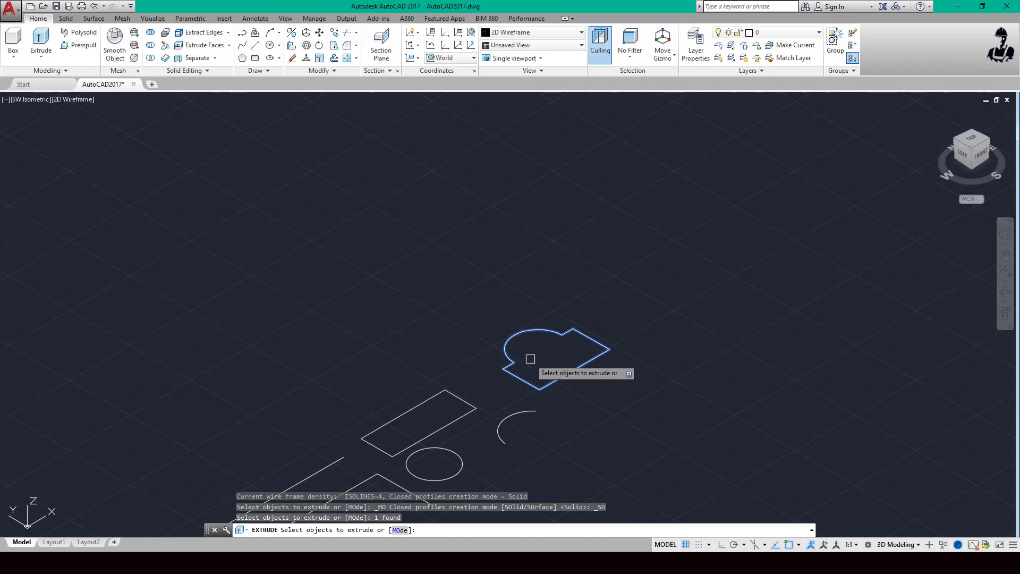
pyautogui.press('Return')
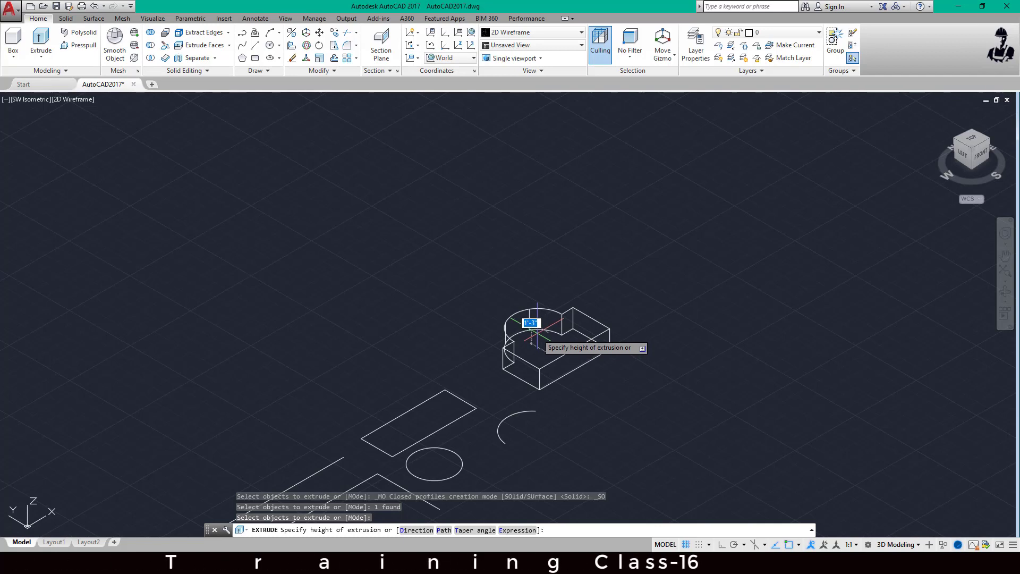
pyautogui.write('2')
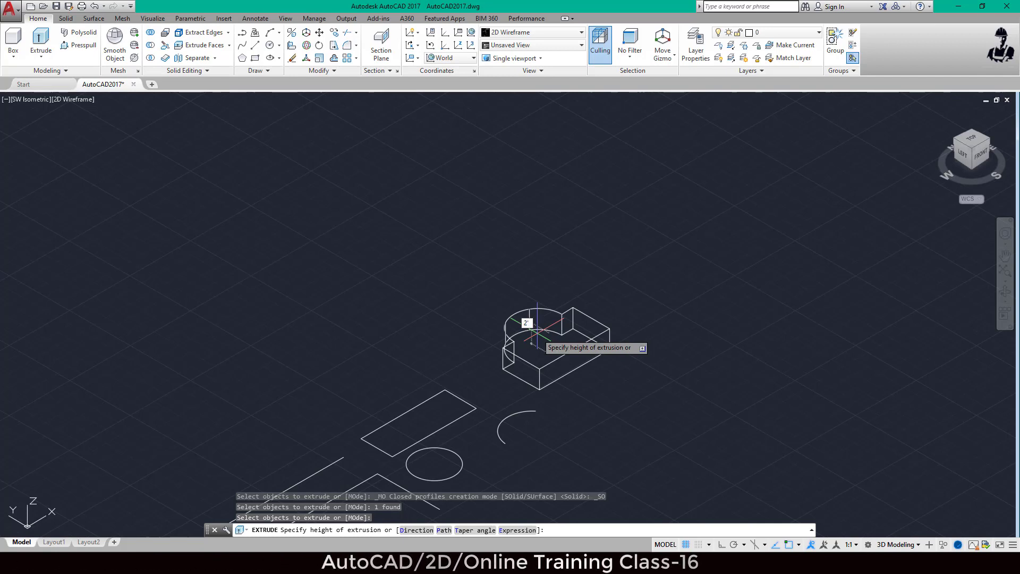
pyautogui.press('Return')
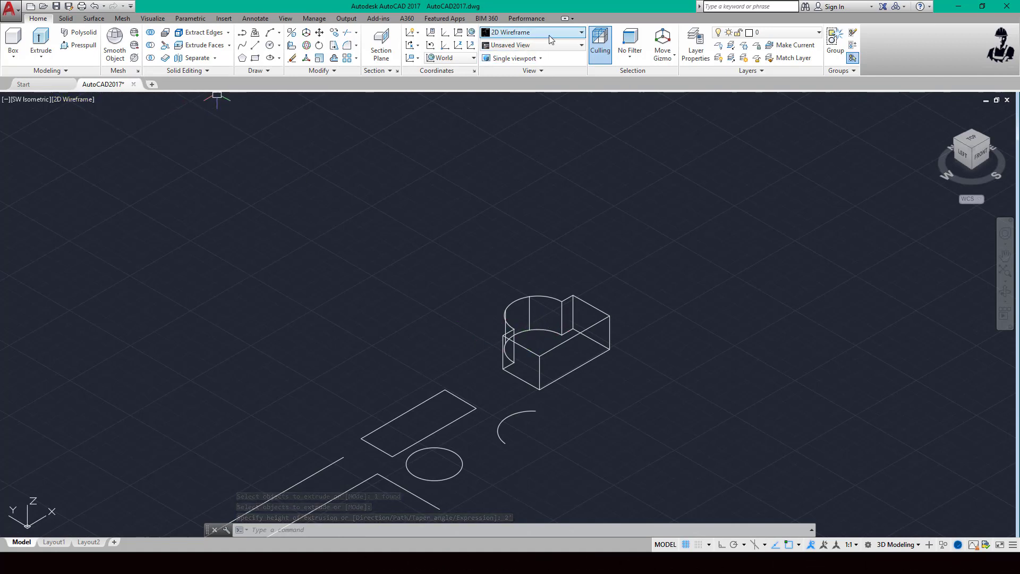
# - Apply the Realistic visual style to the extruded arched solid, replacing 2D Wireframe
pyautogui.click(80, 101)
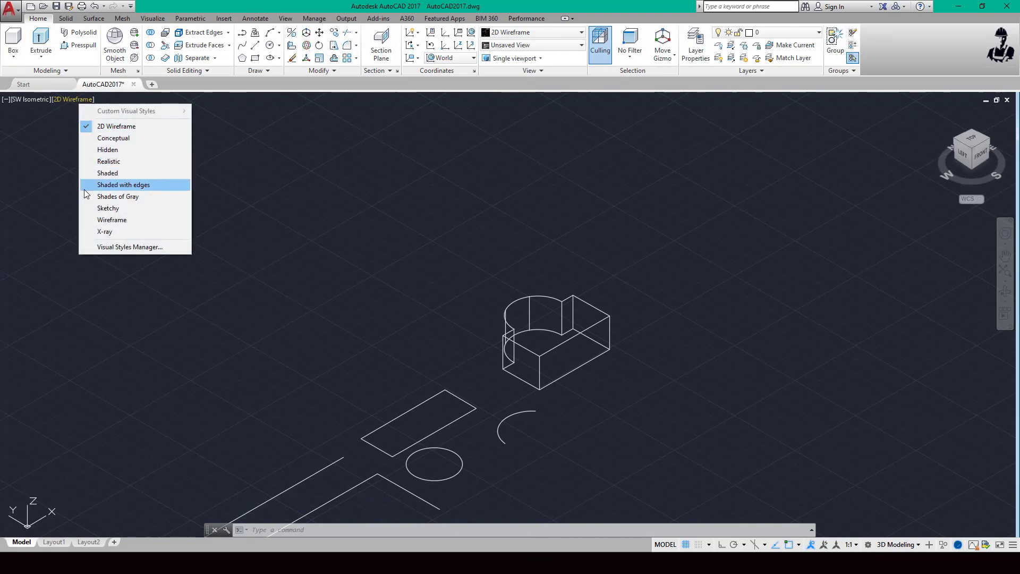
pyautogui.click(132, 165)
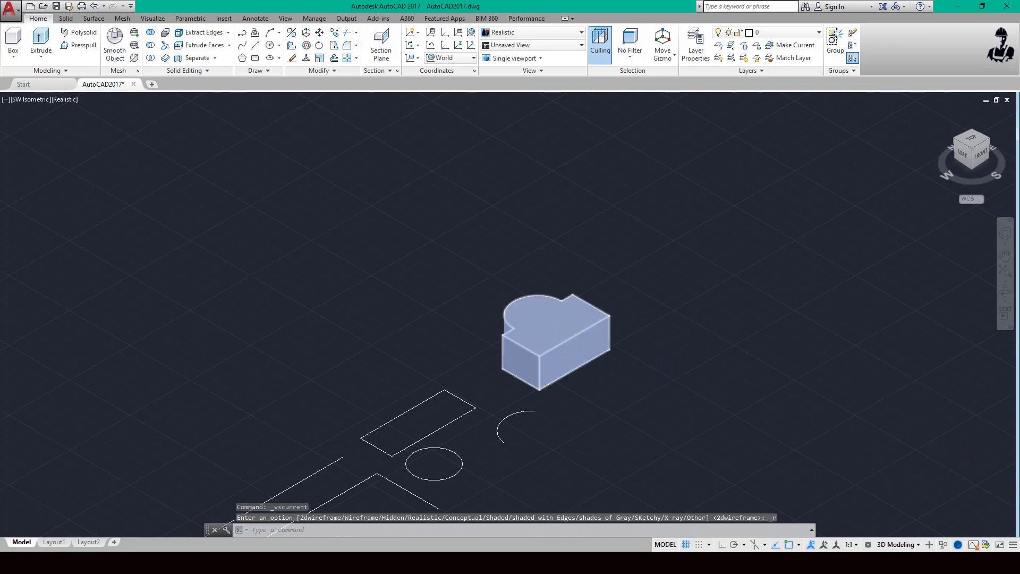
pyautogui.scroll(3, 548, 347)
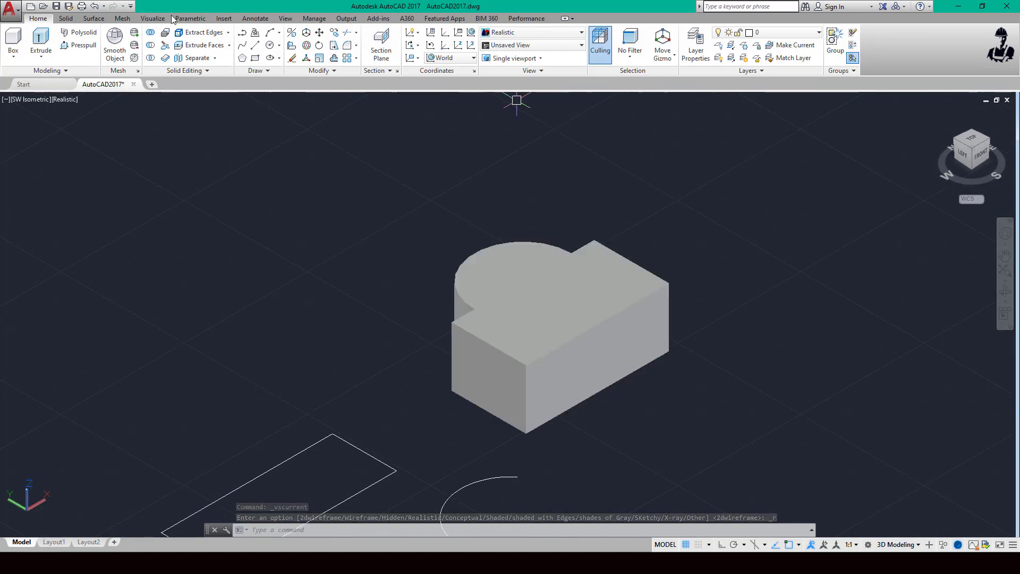
pyautogui.click(63, 100)
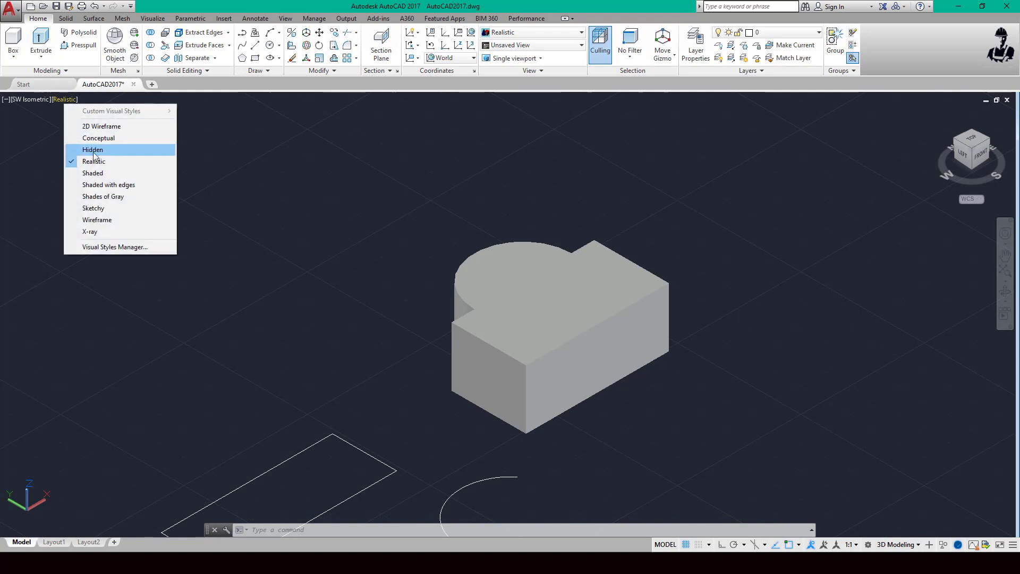
pyautogui.click(140, 123)
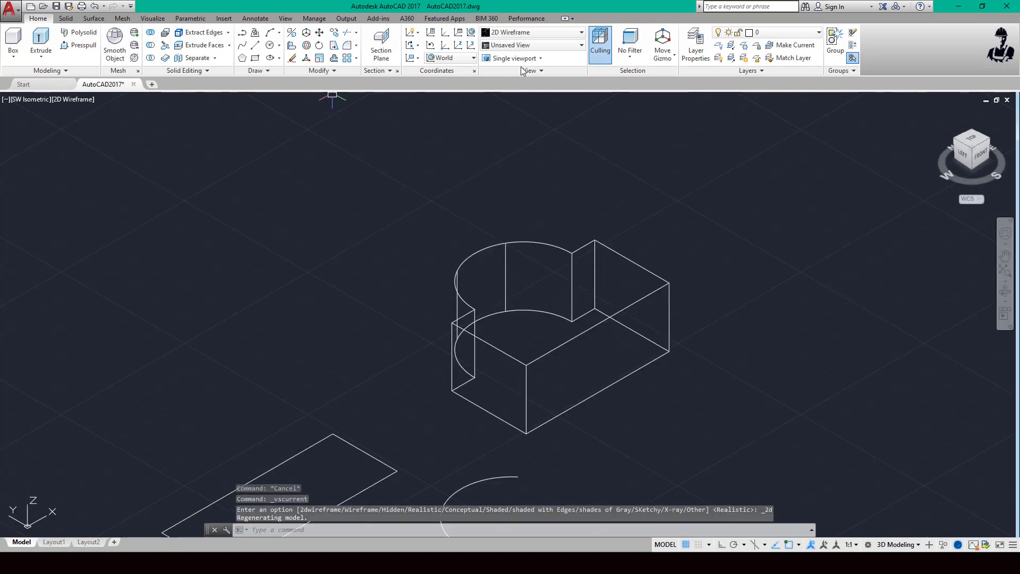
pyautogui.click(553, 33)
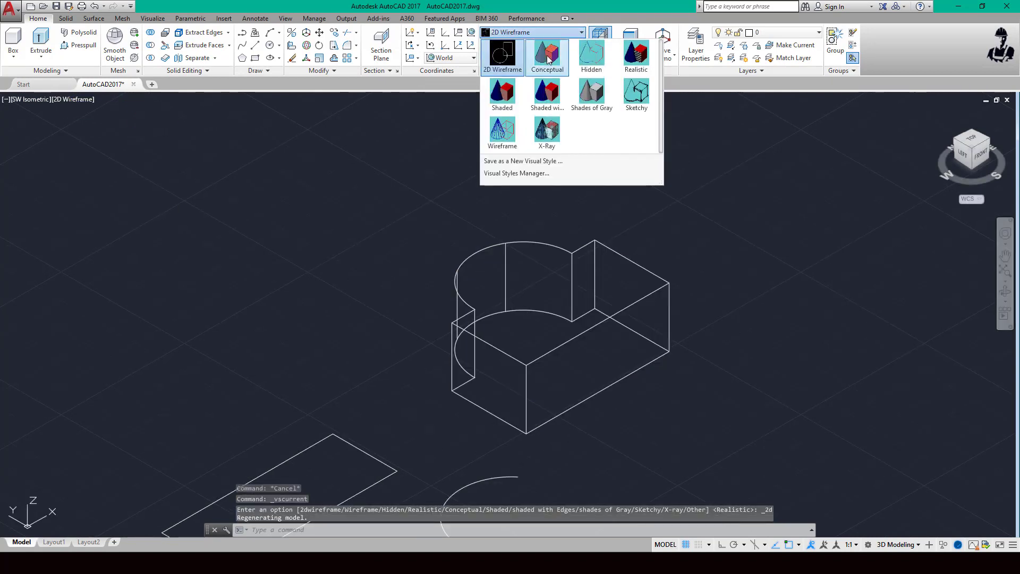
pyautogui.click(637, 59)
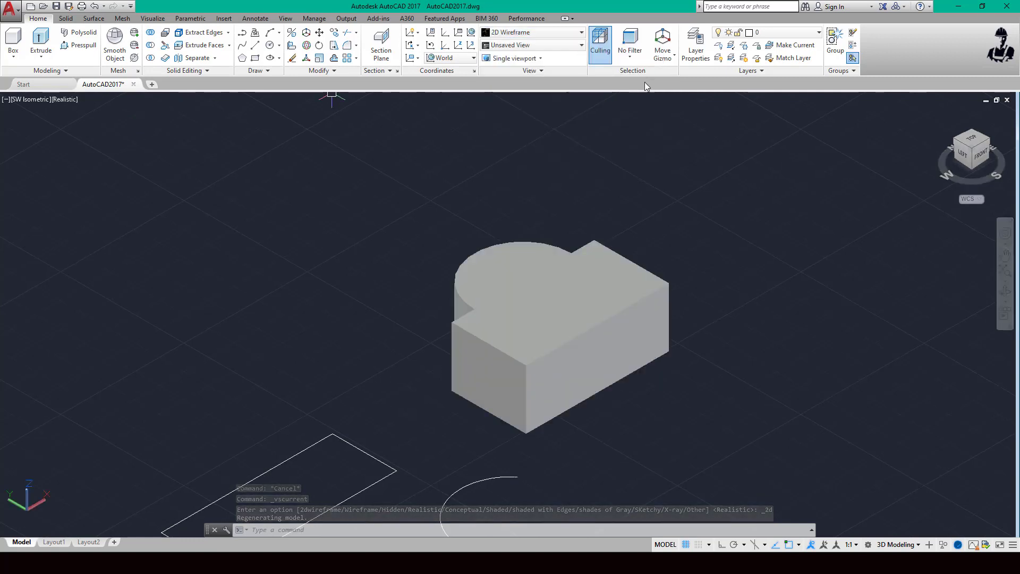
# - Pan, then 3D-orbit the shaded solid to view it from the left and top-front, and exit orbit
pyautogui.scroll(-4, 553, 368)
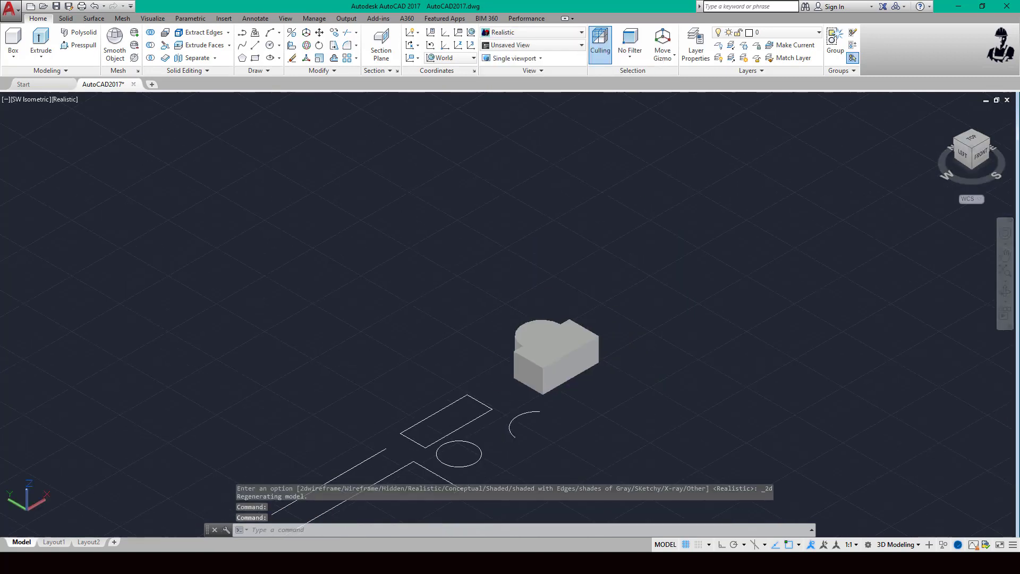
pyautogui.moveTo(537, 387); pyautogui.dragTo(574, 407, button='middle')
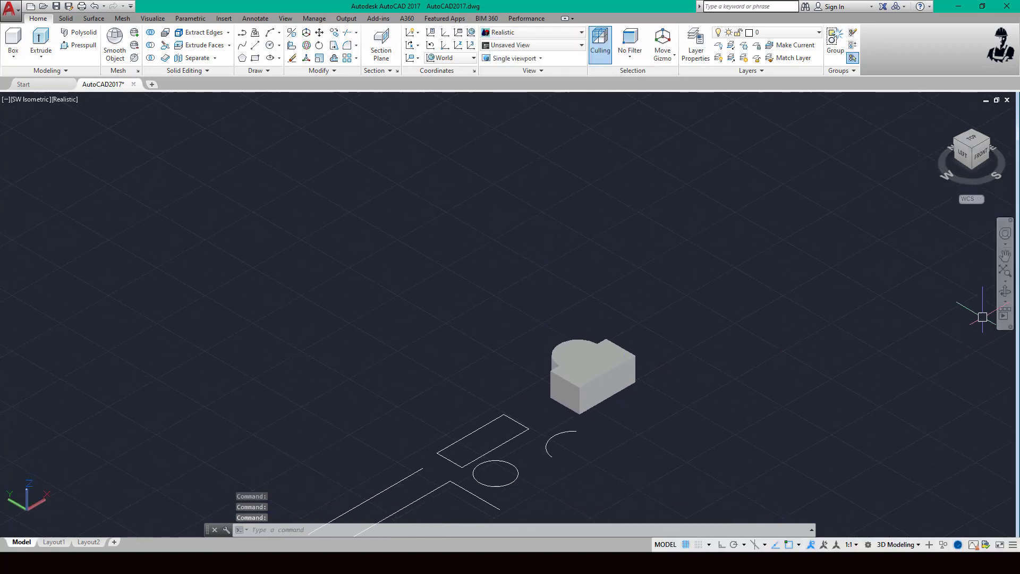
pyautogui.click(1005, 292)
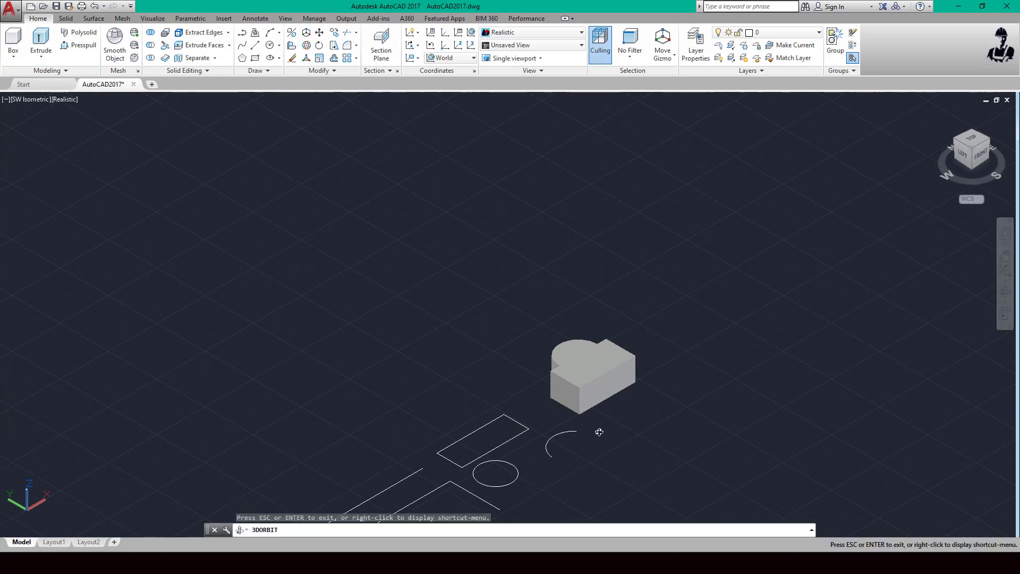
pyautogui.moveTo(599, 431)
pyautogui.mouseDown()
pyautogui.moveTo(665, 422)
pyautogui.moveTo(674, 397)
pyautogui.mouseUp()
pyautogui.scroll(1, 500, 394)
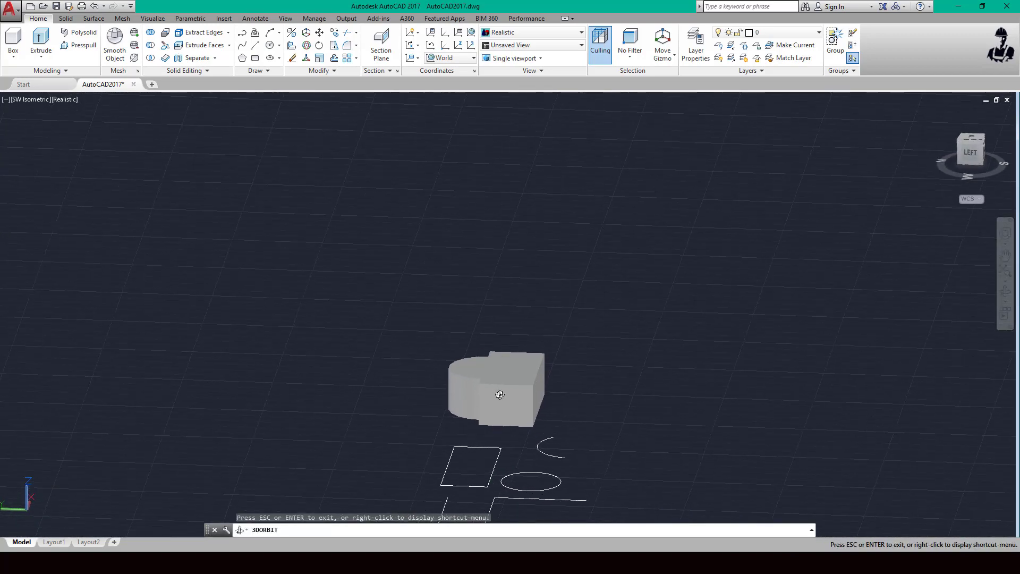
pyautogui.scroll(1, 499, 400)
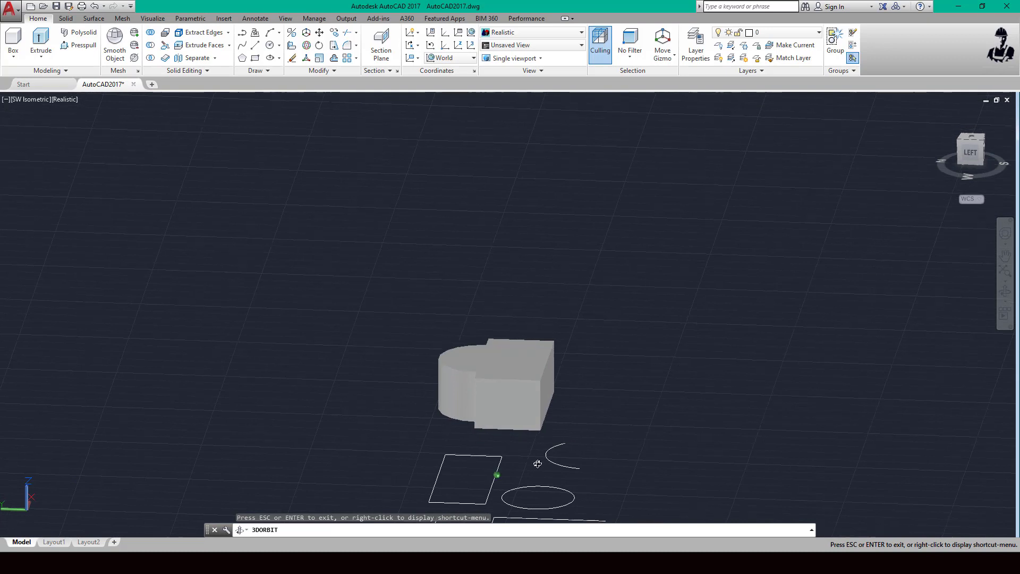
pyautogui.moveTo(574, 439); pyautogui.dragTo(578, 377)
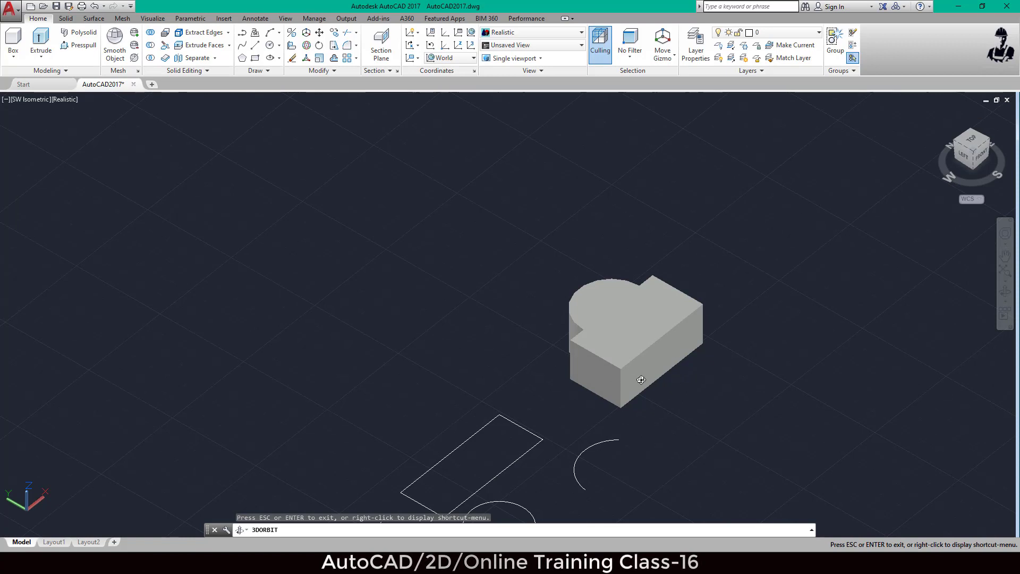
pyautogui.rightClick(679, 389)
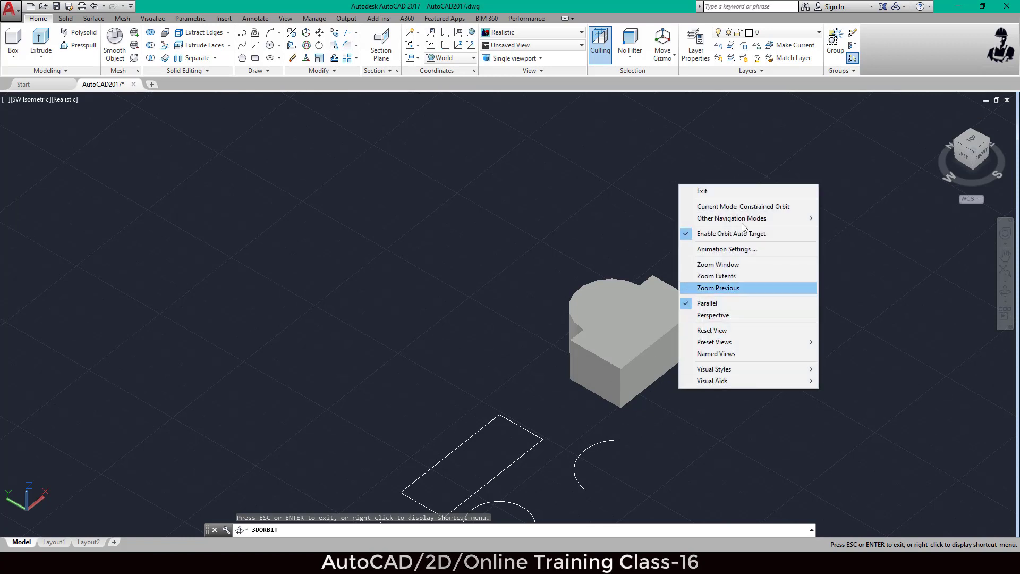
pyautogui.click(691, 191)
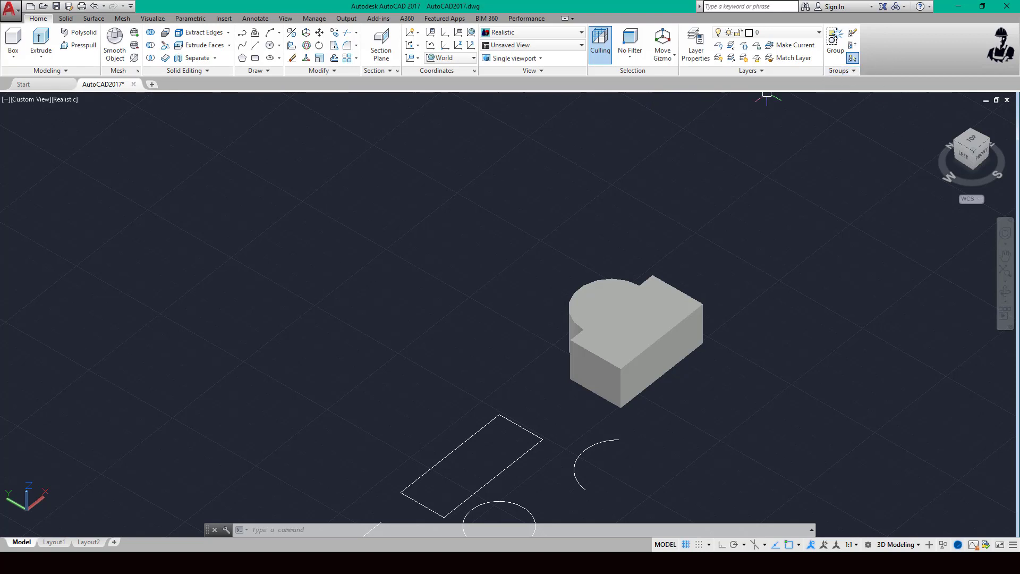
# - Return to the Drafting & Annotation workspace and briefly show the Measure options list
pyautogui.click(923, 545)
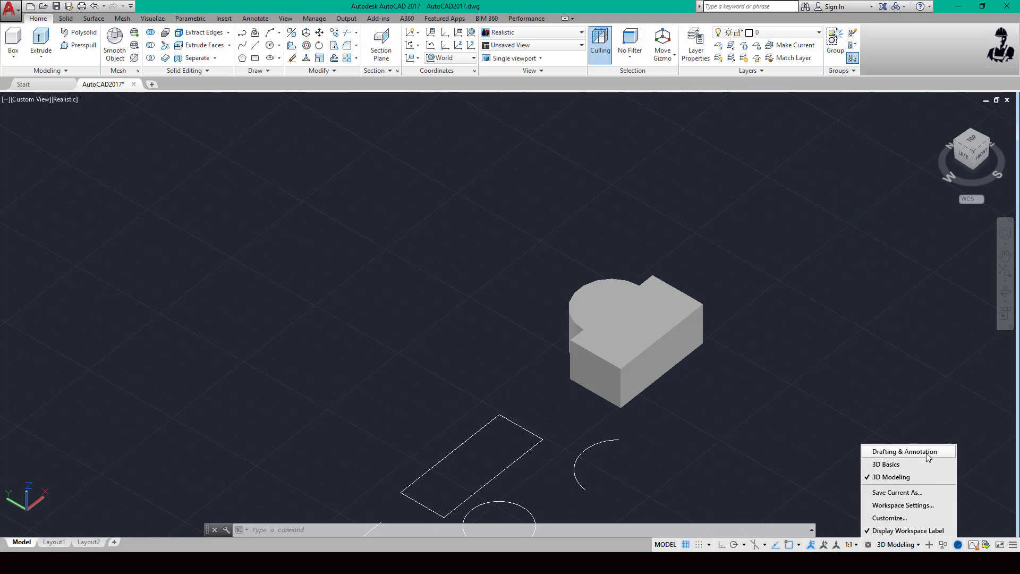
pyautogui.click(927, 455)
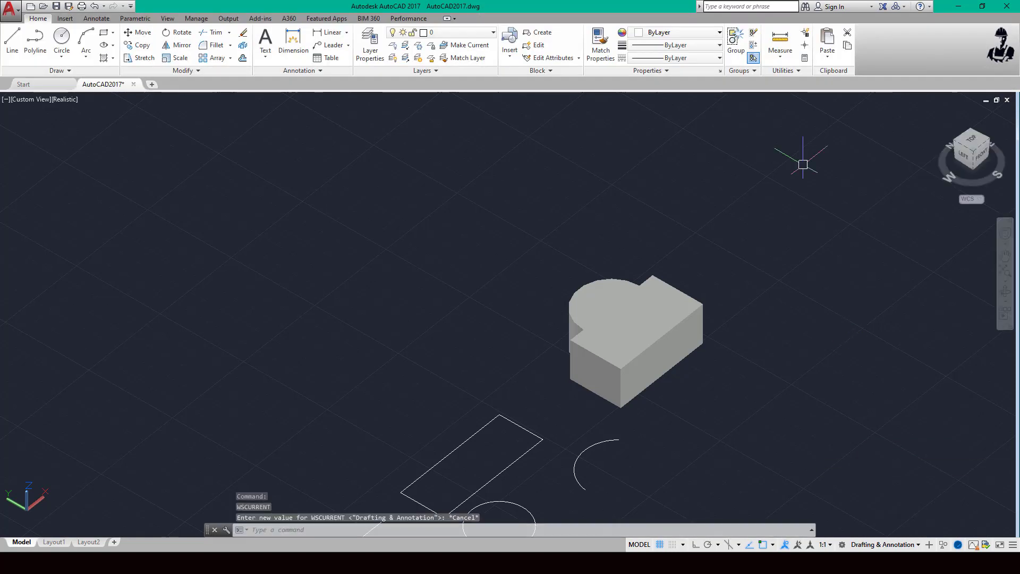
pyautogui.click(785, 61)
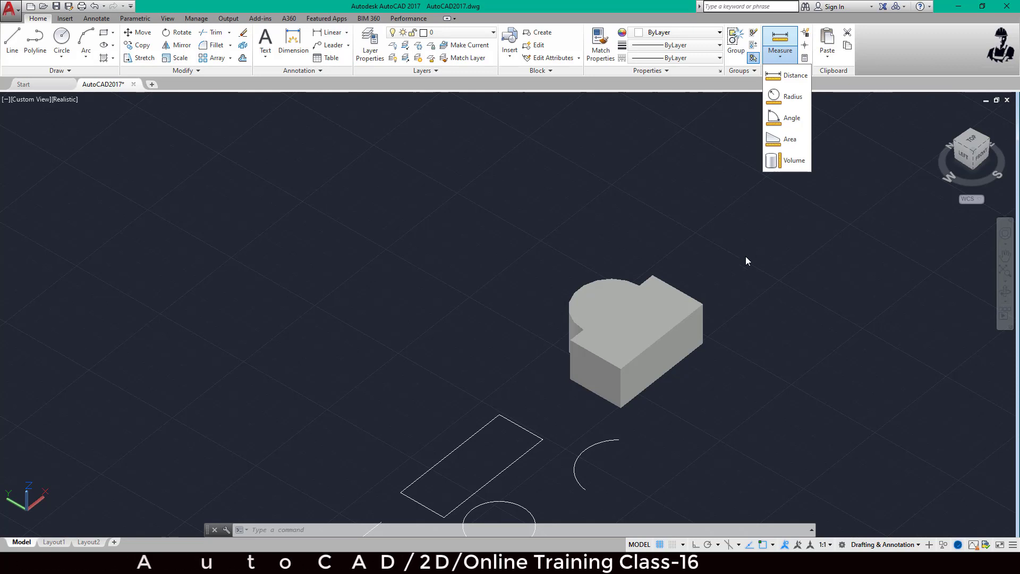
pyautogui.click(680, 163)
# - Run MASSPROP on the extruded solid (volume 56456.8 cu in) and write the results to a file
pyautogui.write('vo')
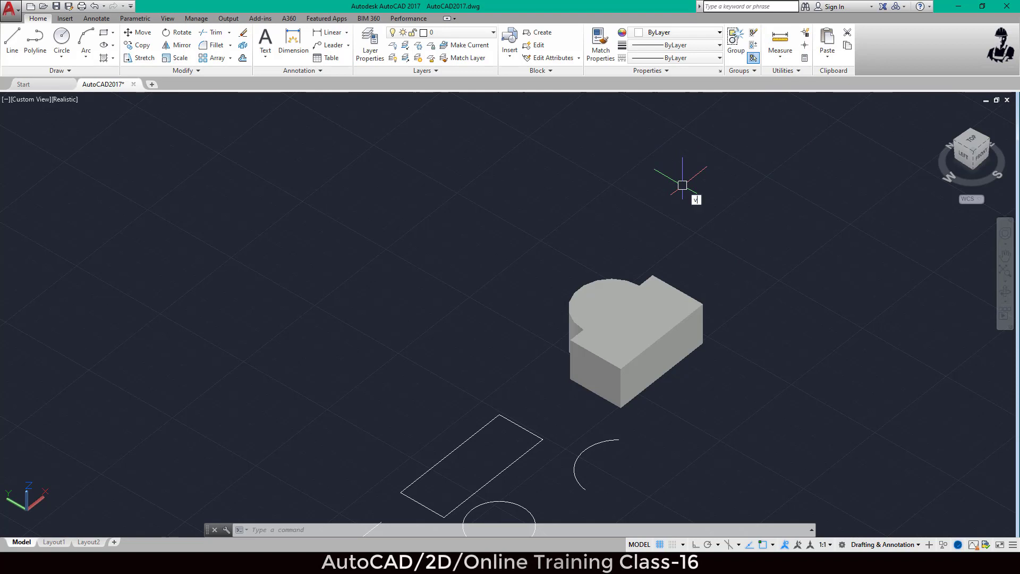
pyautogui.write('l')
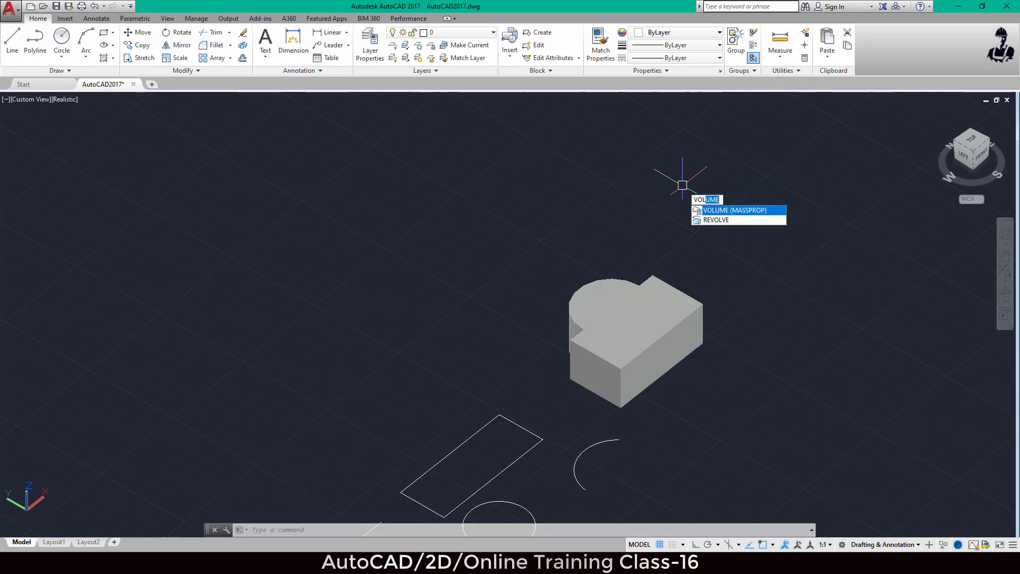
pyautogui.press('Return')
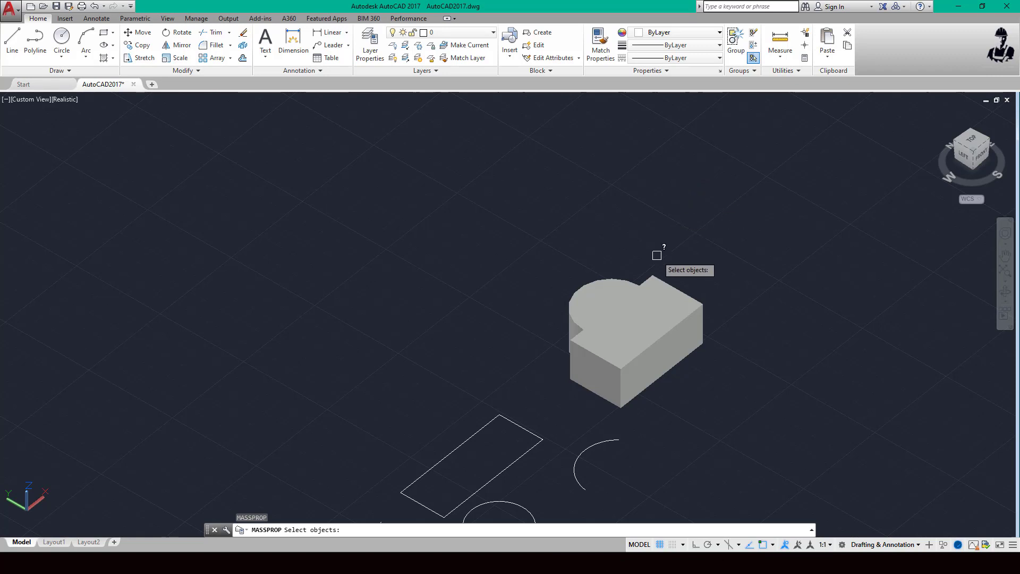
pyautogui.click(625, 349)
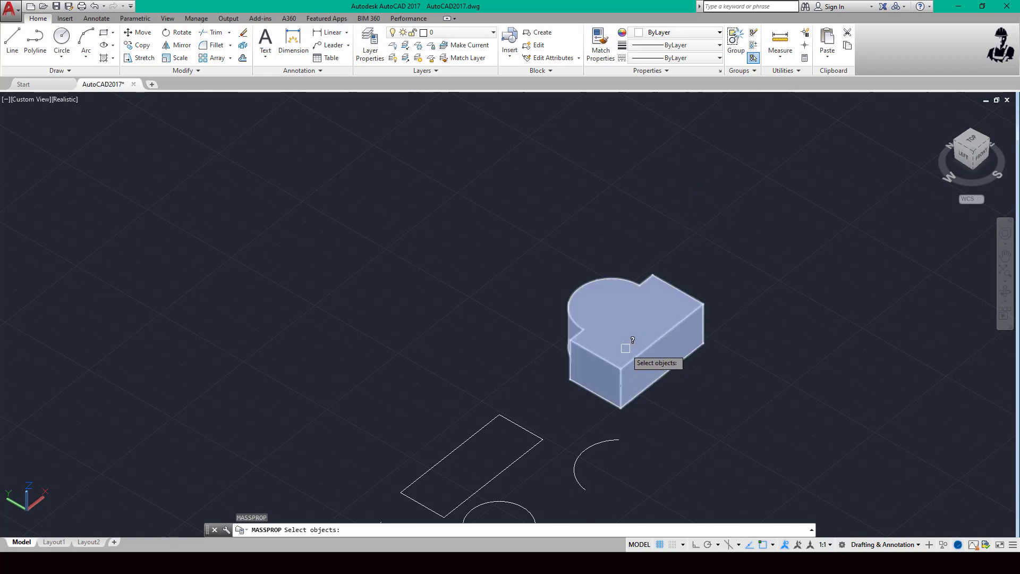
pyautogui.click(625, 349)
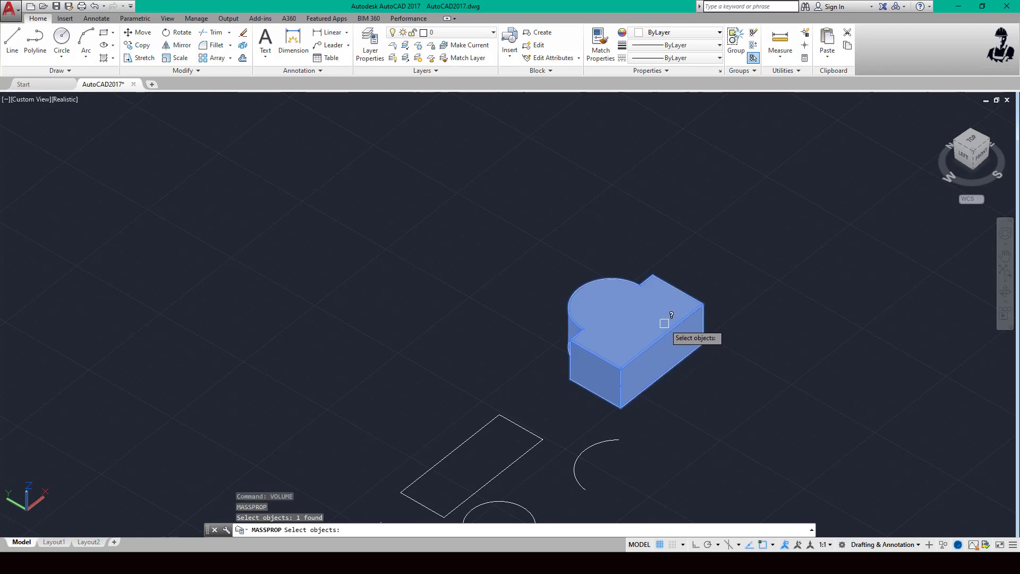
pyautogui.press('Return')
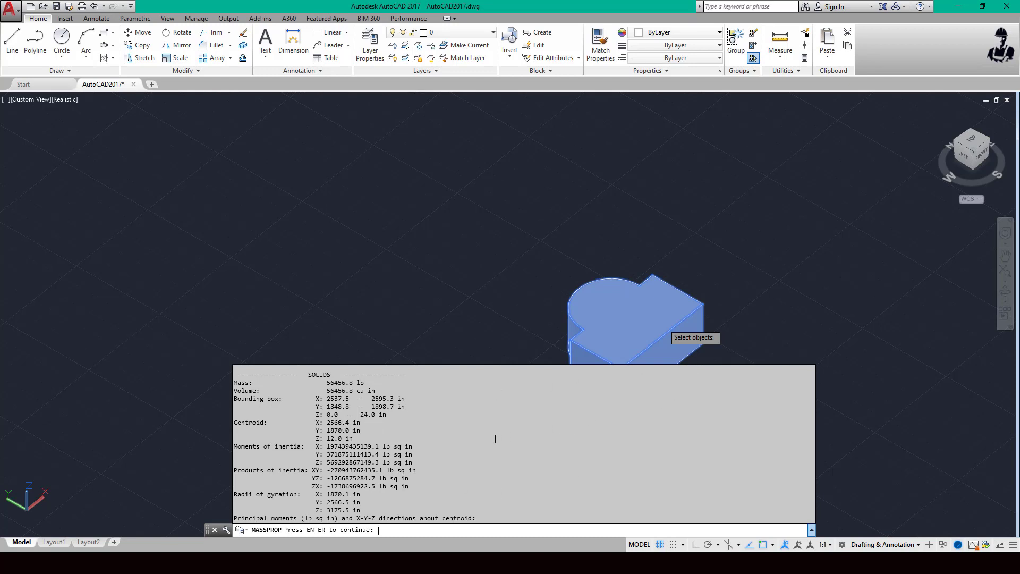
pyautogui.press('Return')
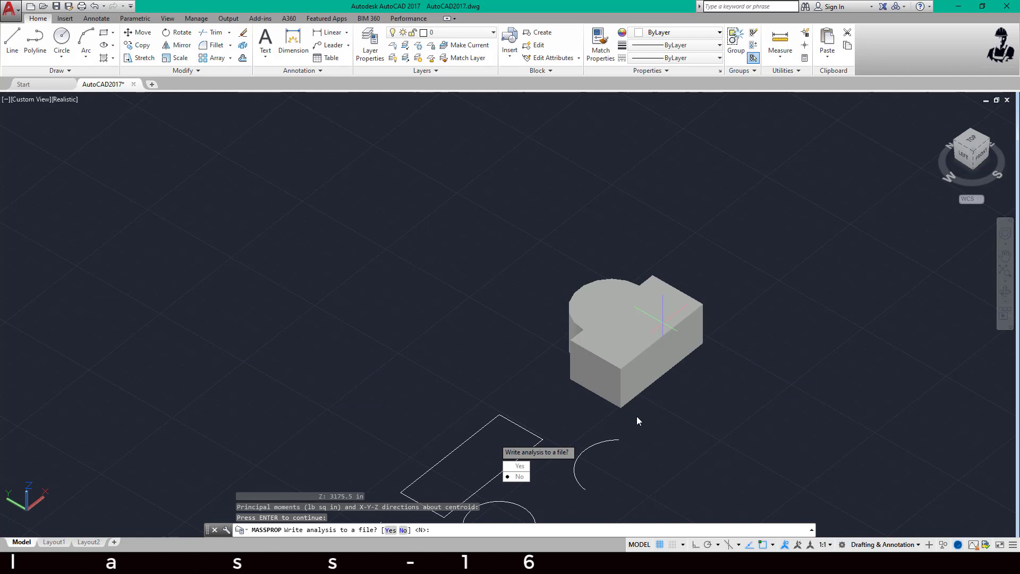
pyautogui.click(520, 466)
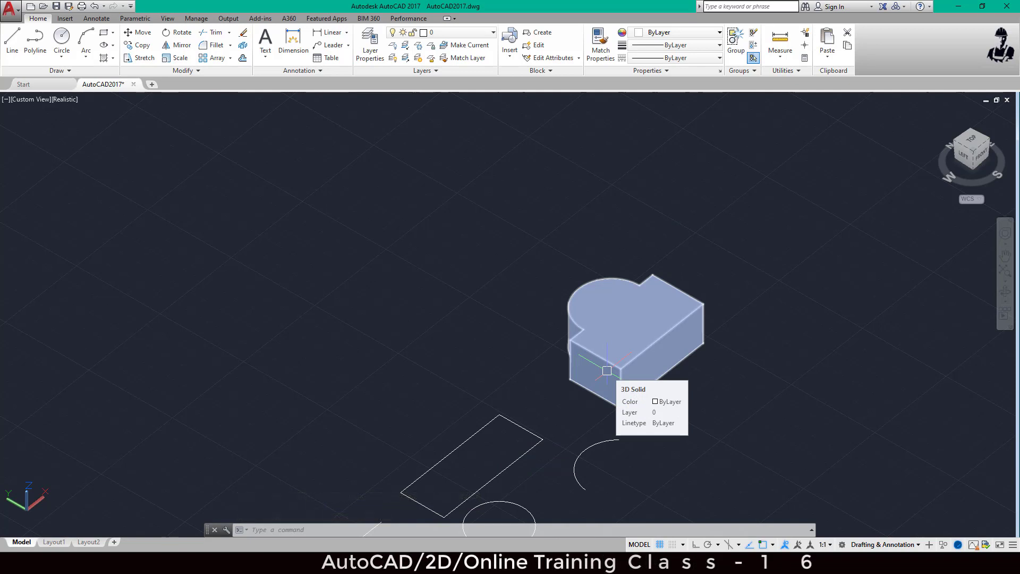
pyautogui.click(37, 101)
pyautogui.click(62, 126)
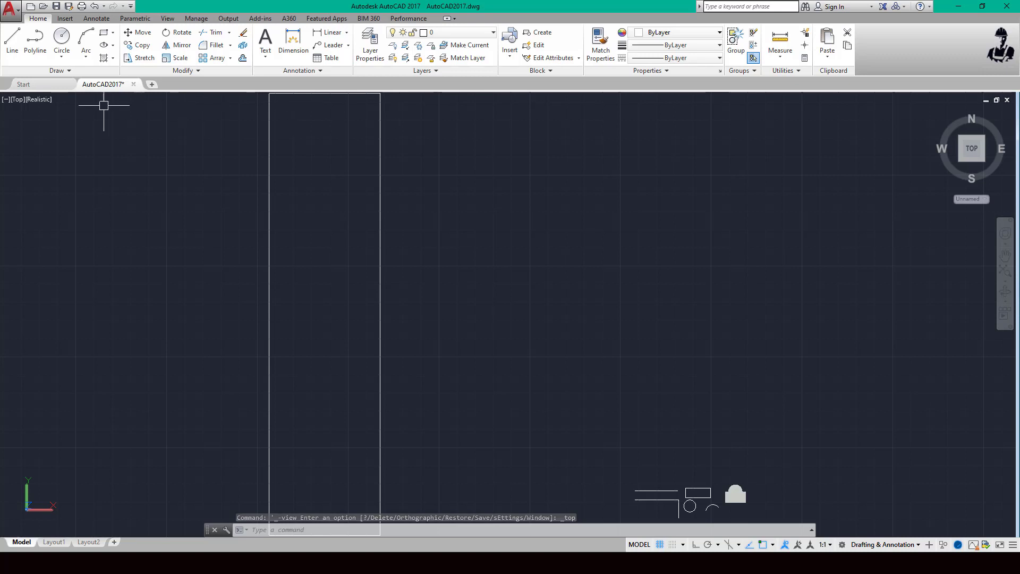
pyautogui.click(26, 101)
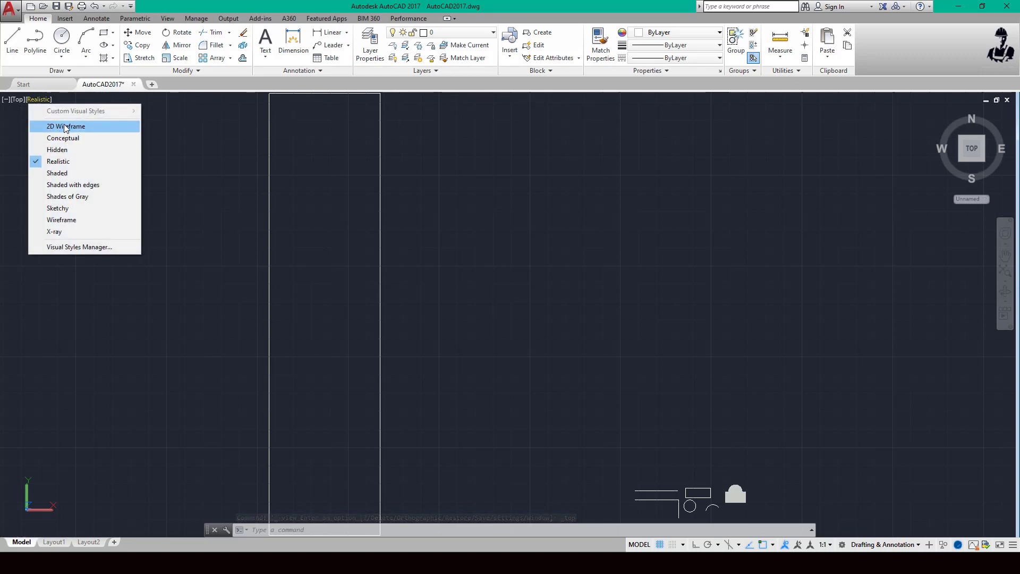
pyautogui.click(66, 126)
pyautogui.scroll(-5, 672, 355)
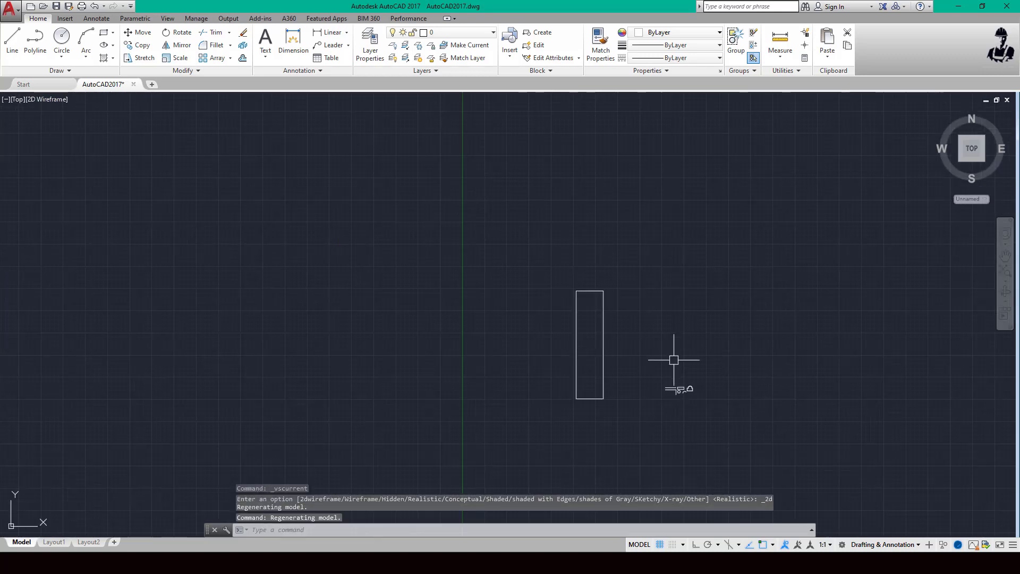
pyautogui.scroll(5, 684, 387)
pyautogui.scroll(4, 677, 394)
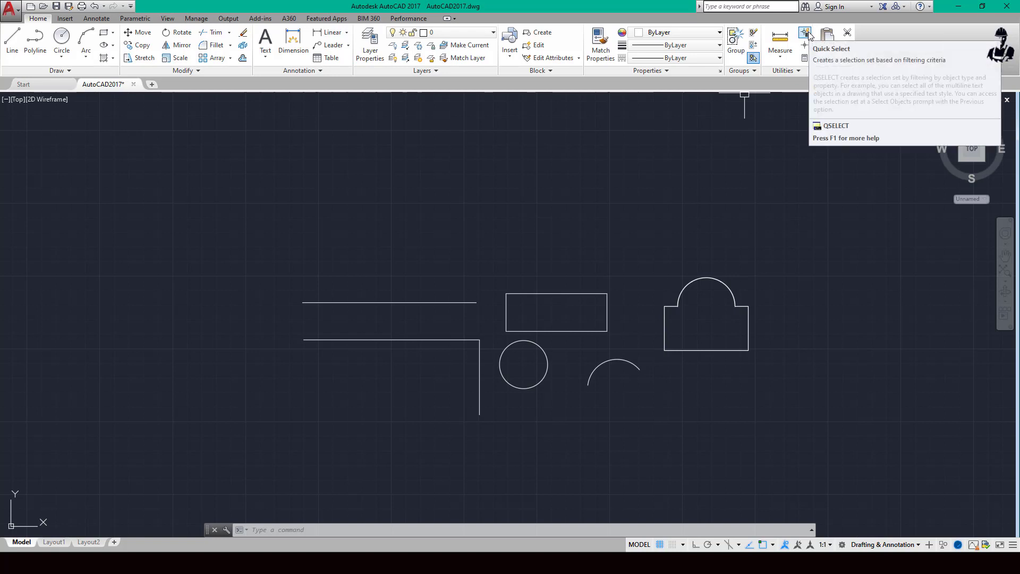
pyautogui.click(806, 33)
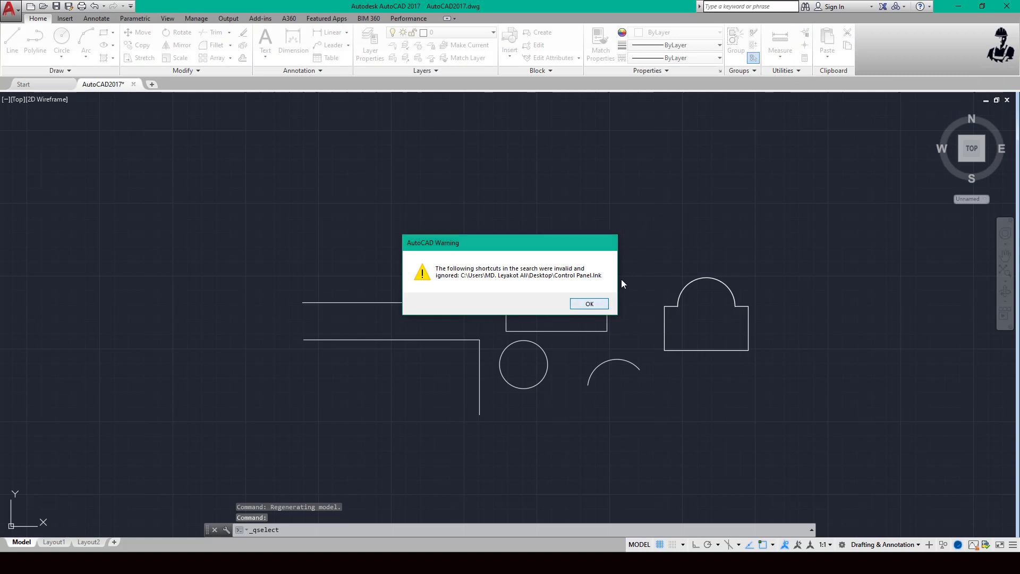
pyautogui.press('Return')
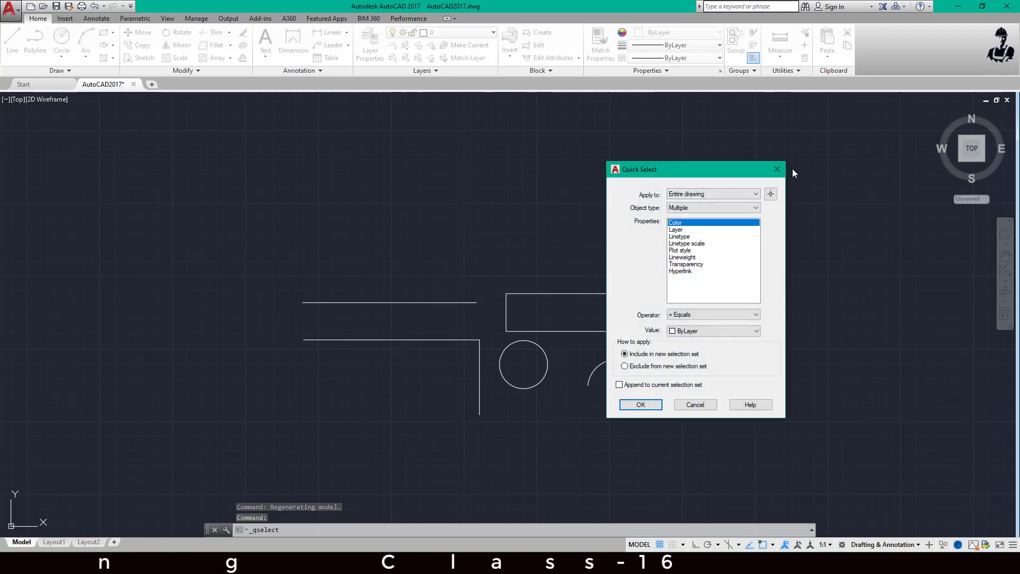
pyautogui.click(780, 169)
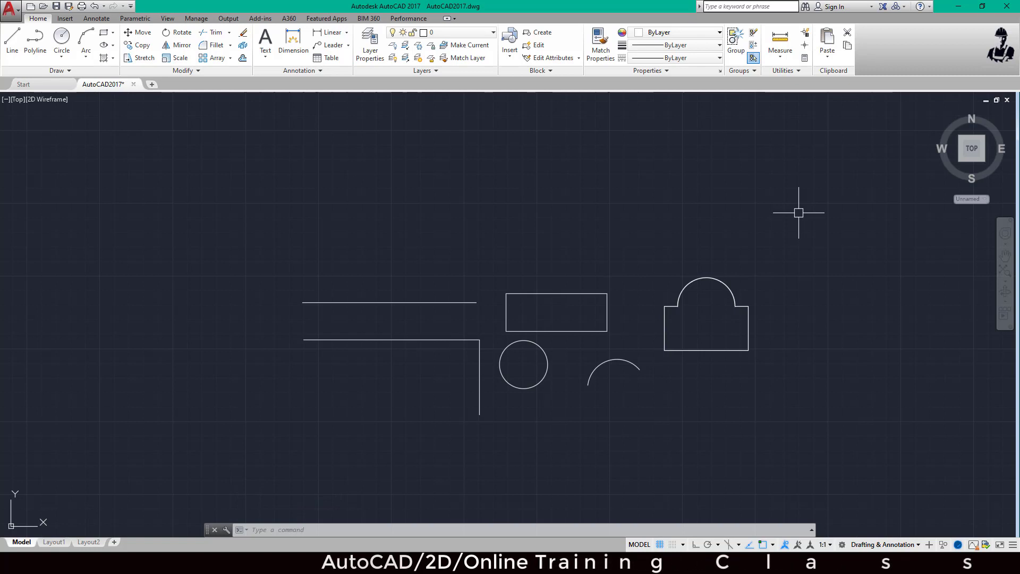
pyautogui.write('q')
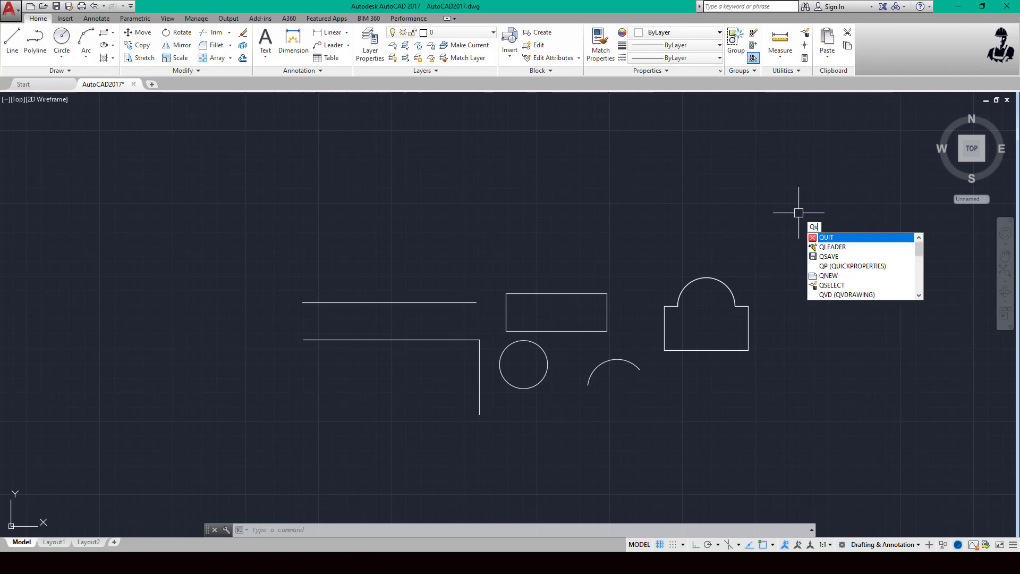
pyautogui.write('ele')
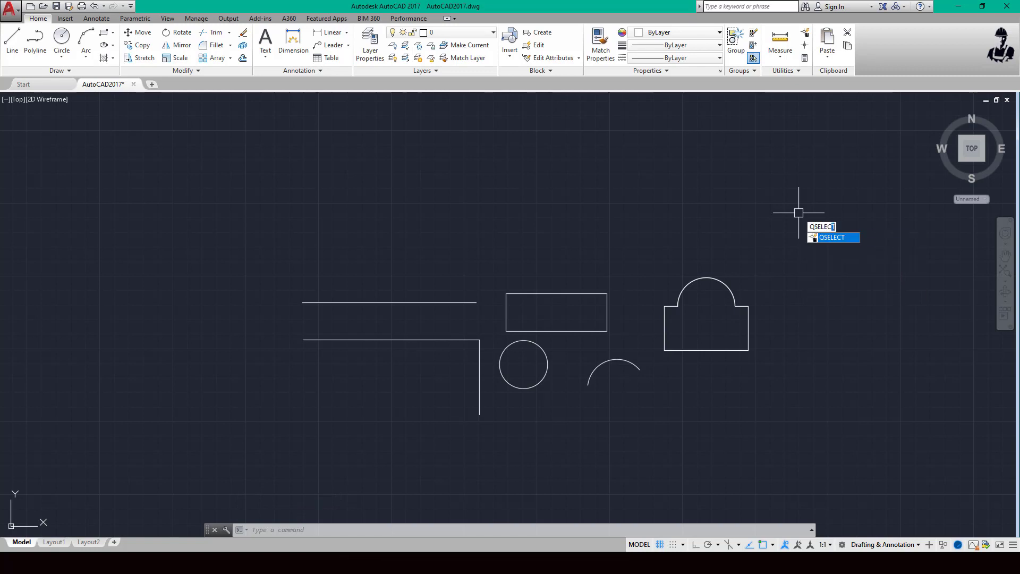
pyautogui.press('Return')
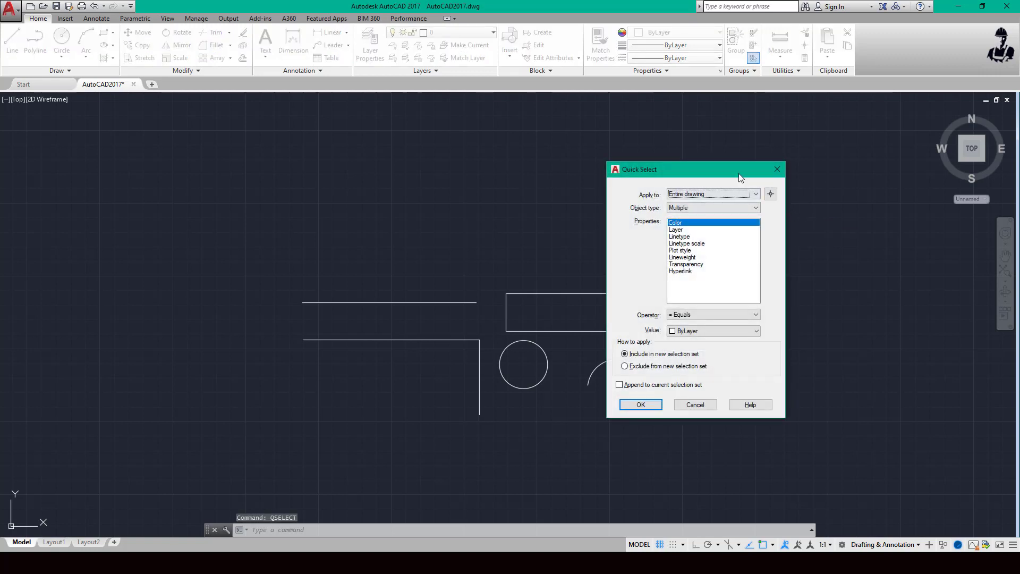
pyautogui.moveTo(738, 171); pyautogui.dragTo(871, 165)
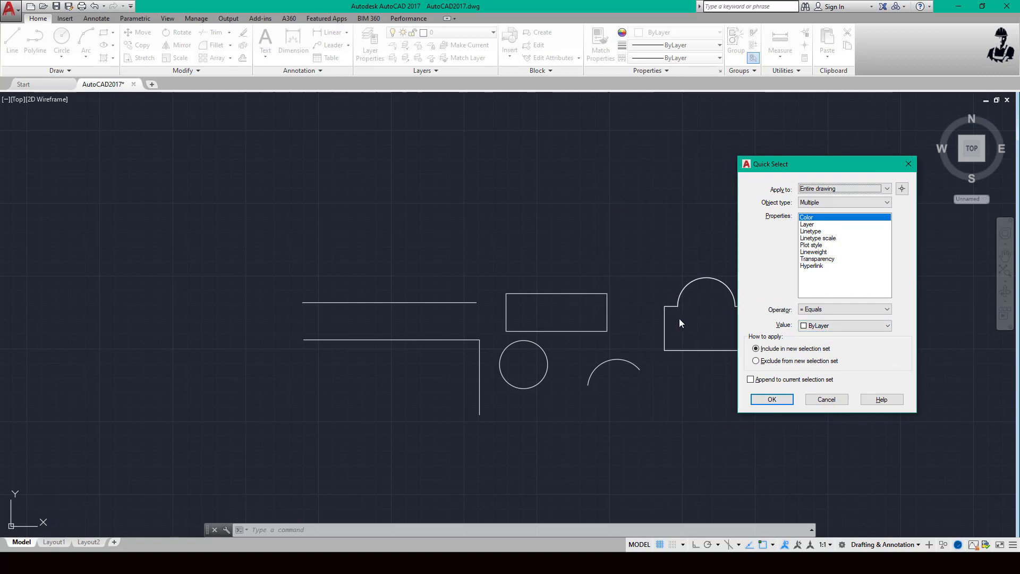
pyautogui.click(904, 171)
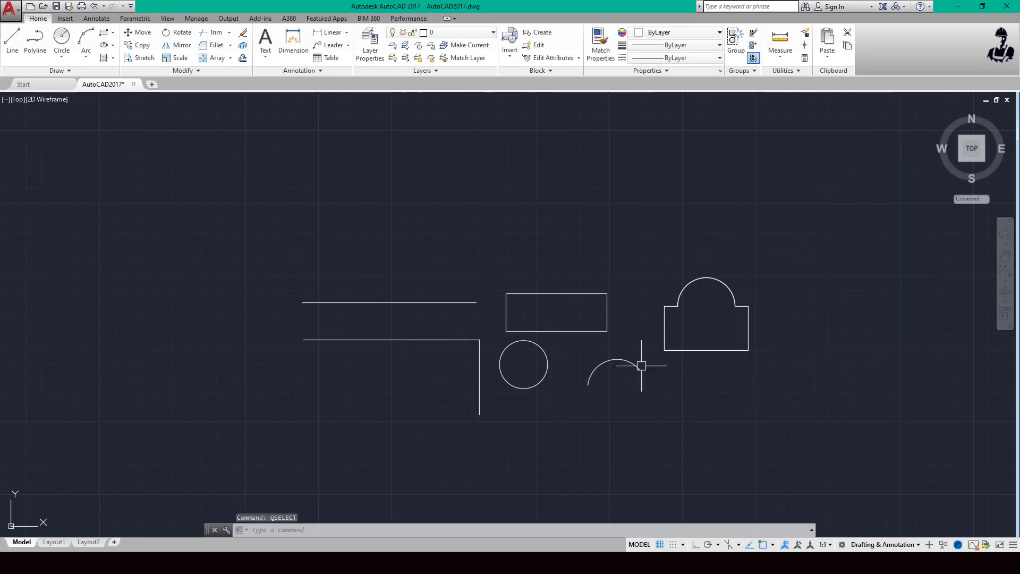
# - Set layer 0's colour to olive green, index 62
pyautogui.click(449, 340)
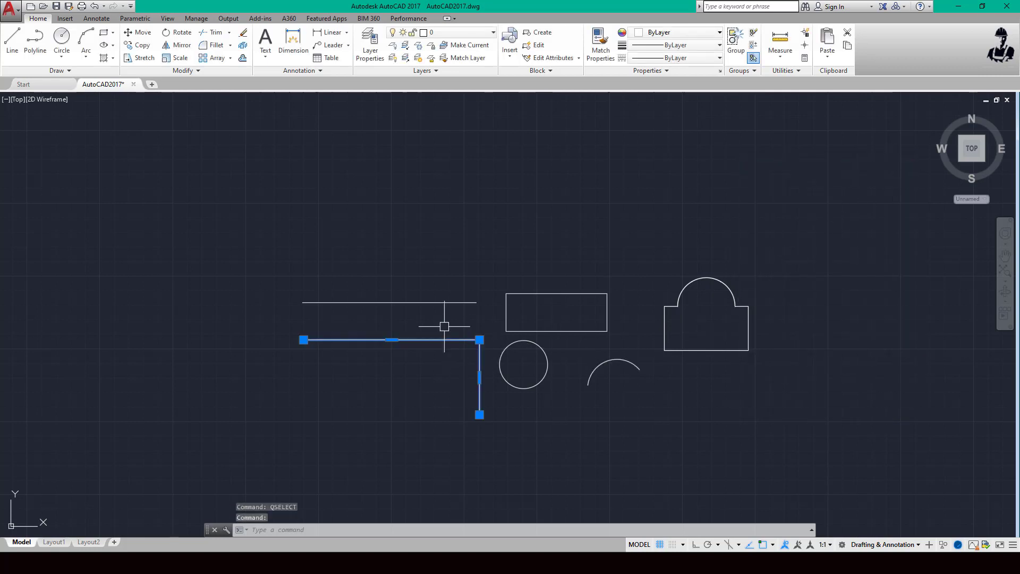
pyautogui.click(372, 53)
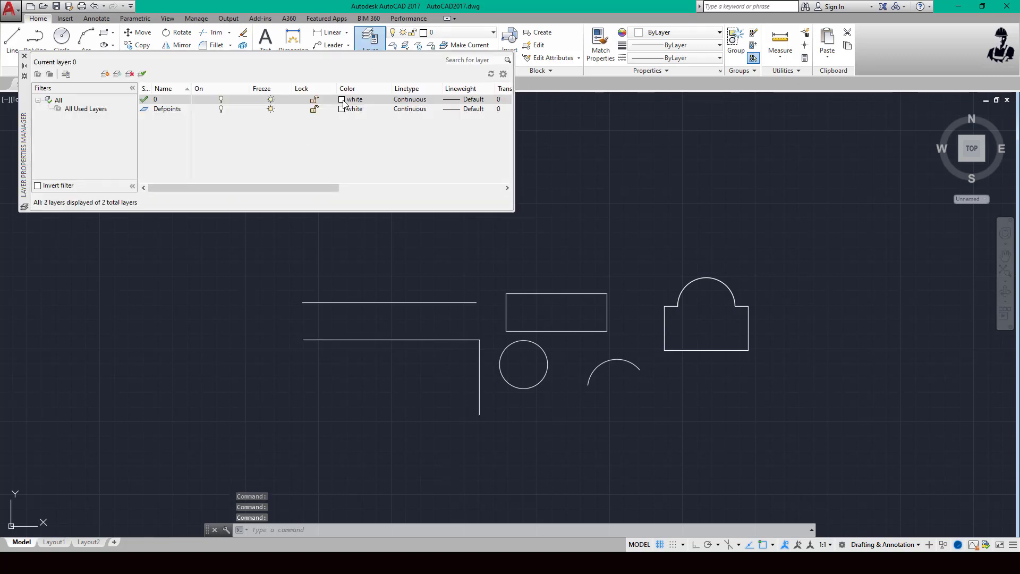
pyautogui.click(343, 100)
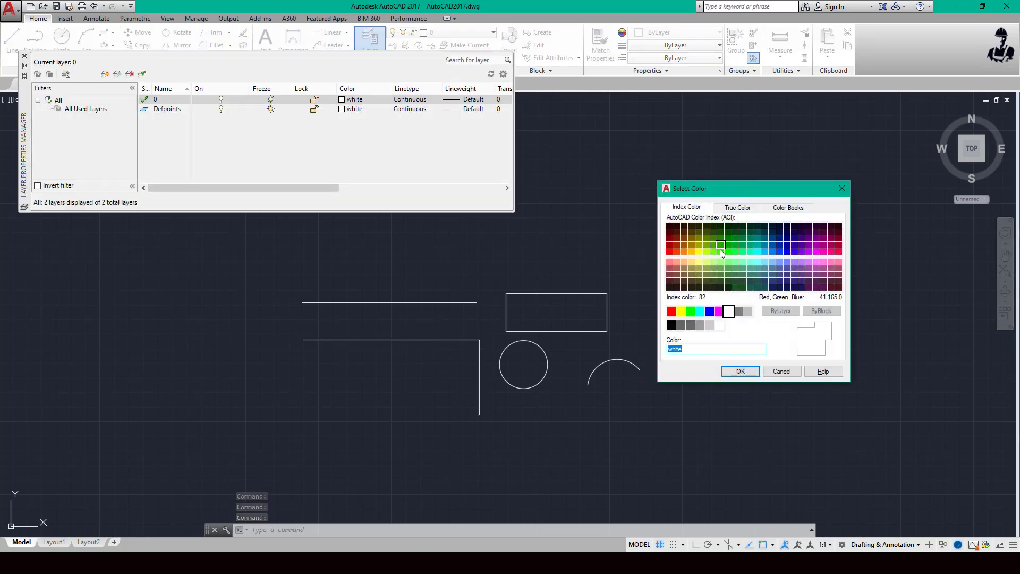
pyautogui.click(708, 244)
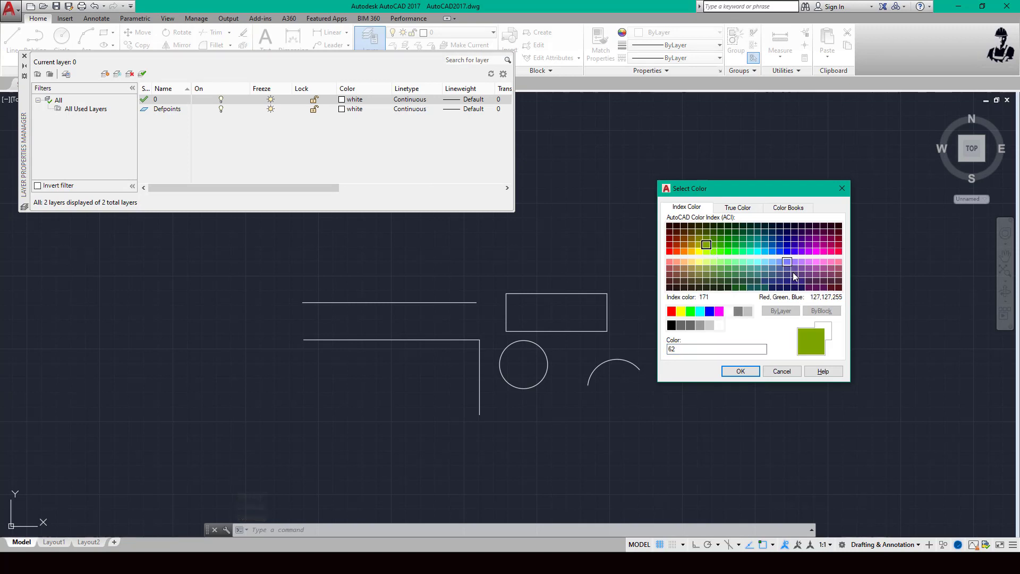
pyautogui.click(740, 370)
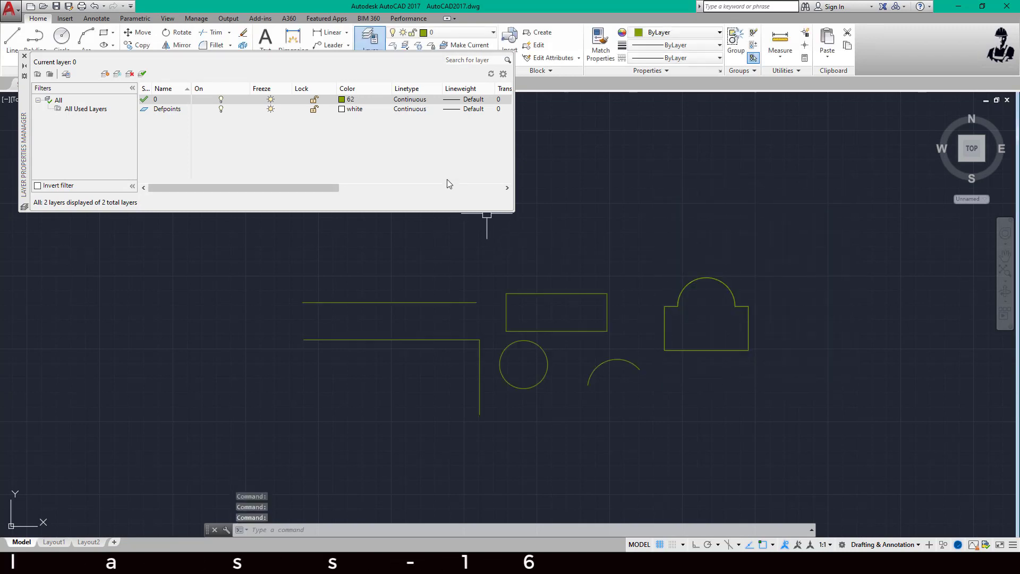
# - Set the Defpoints layer colour to magenta, index 210
pyautogui.click(351, 109)
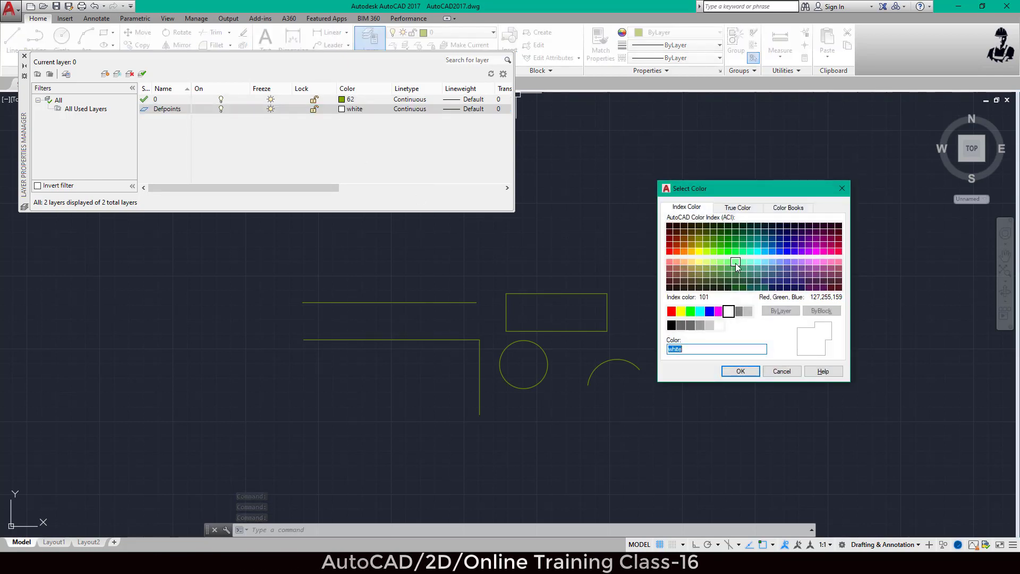
pyautogui.click(817, 251)
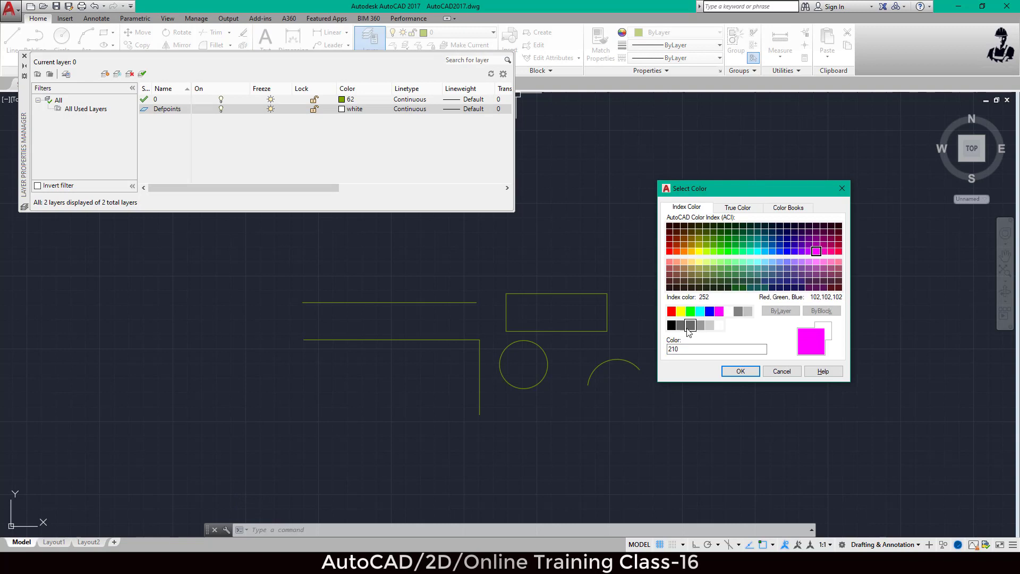
pyautogui.click(741, 372)
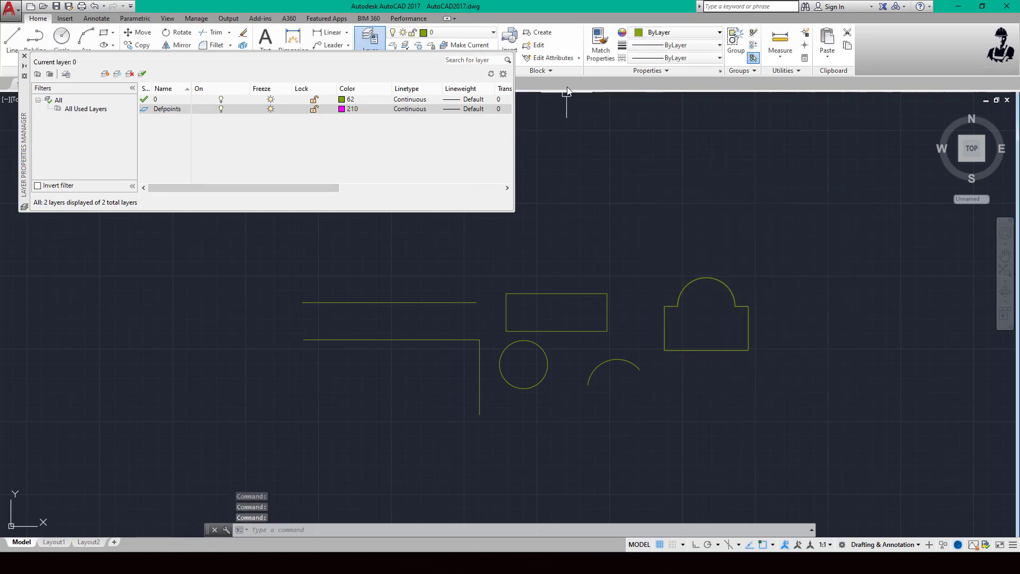
pyautogui.click(24, 56)
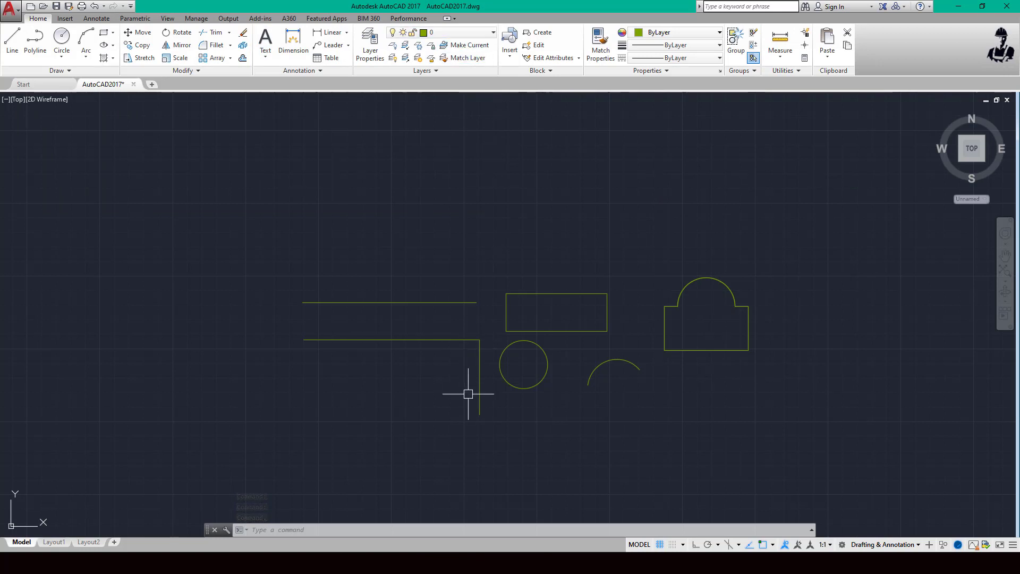
# - Move the straight line and L-shaped polyline onto the Defpoints layer and clear the selection
pyautogui.click(490, 413)
pyautogui.click(427, 267)
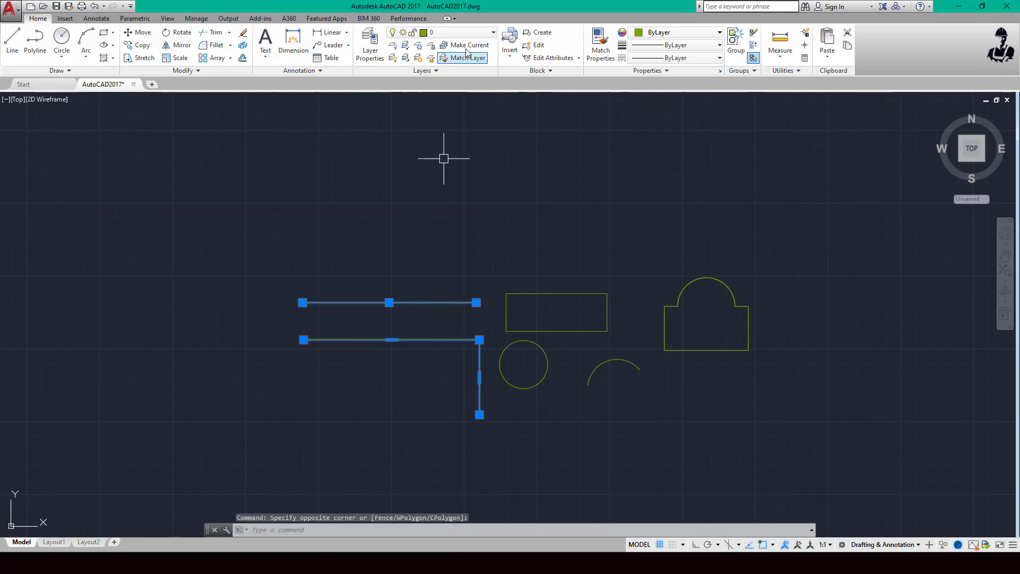
pyautogui.click(452, 33)
pyautogui.click(450, 59)
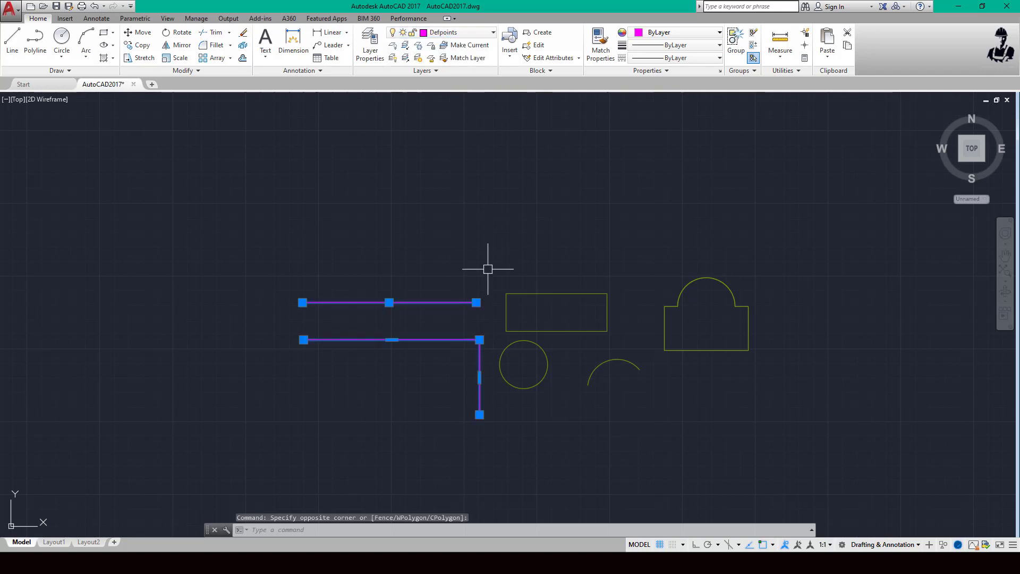
pyautogui.press('Escape')
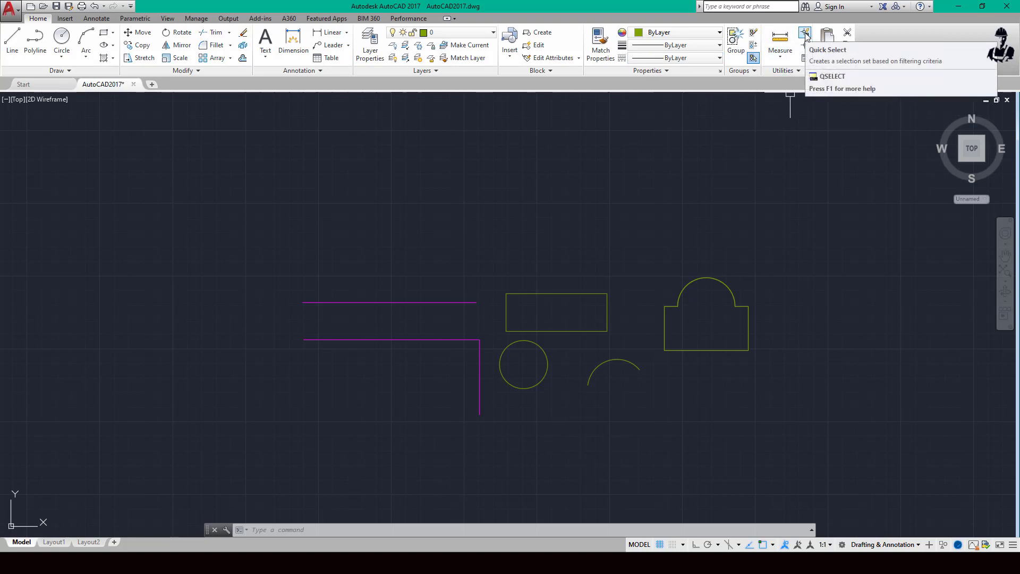
pyautogui.click(806, 35)
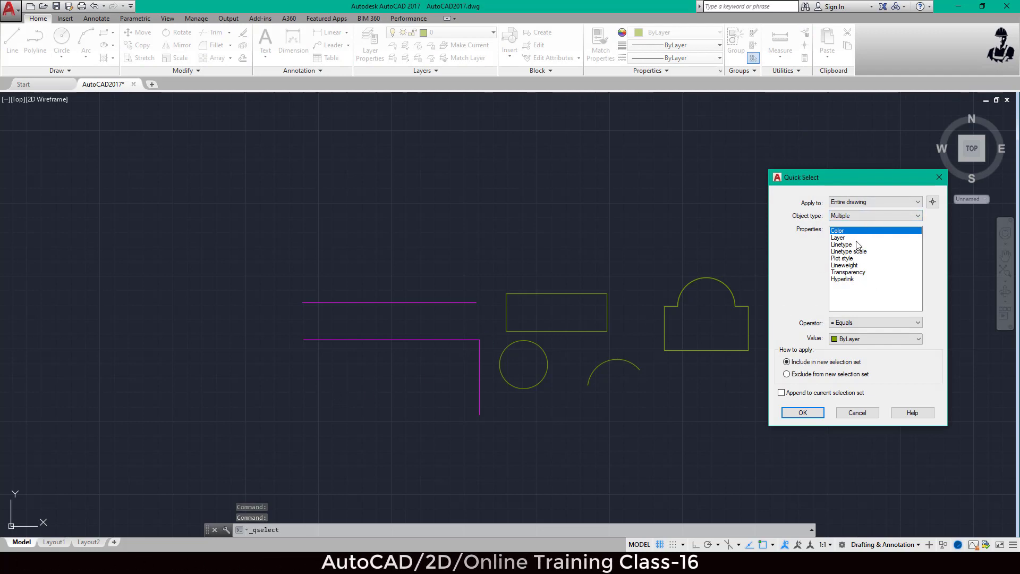
pyautogui.click(917, 215)
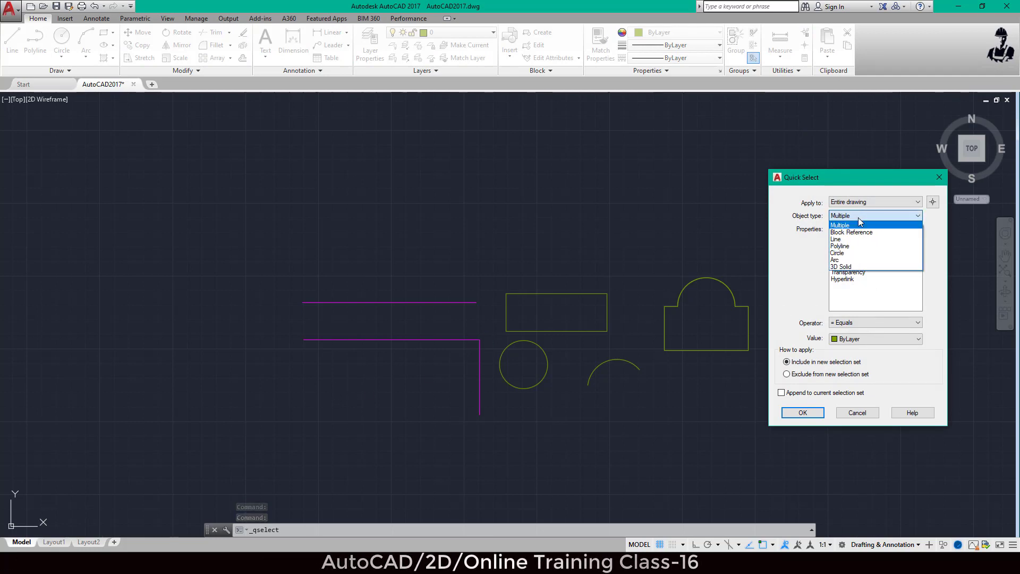
pyautogui.click(855, 254)
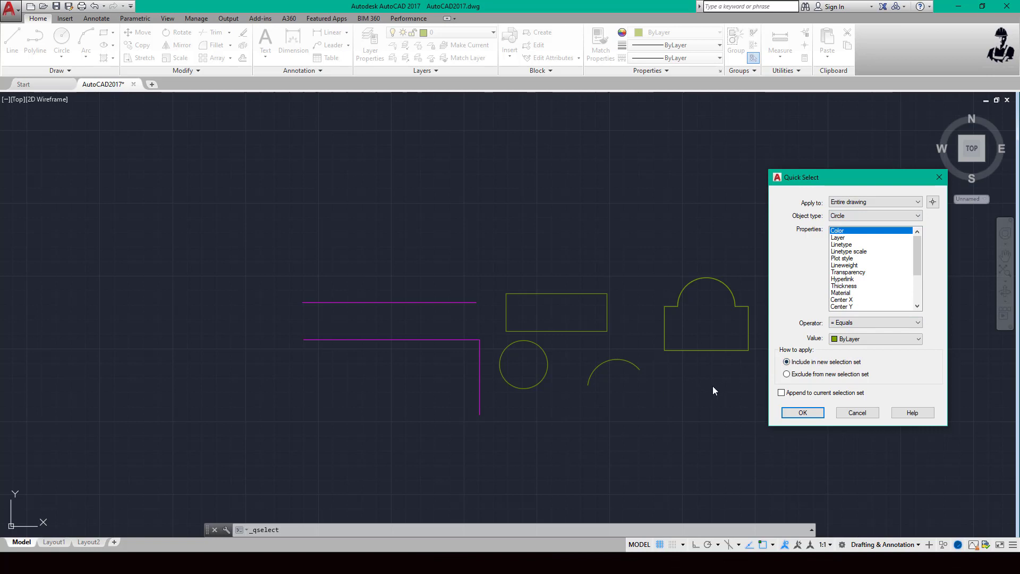
pyautogui.click(804, 412)
pyautogui.click(804, 413)
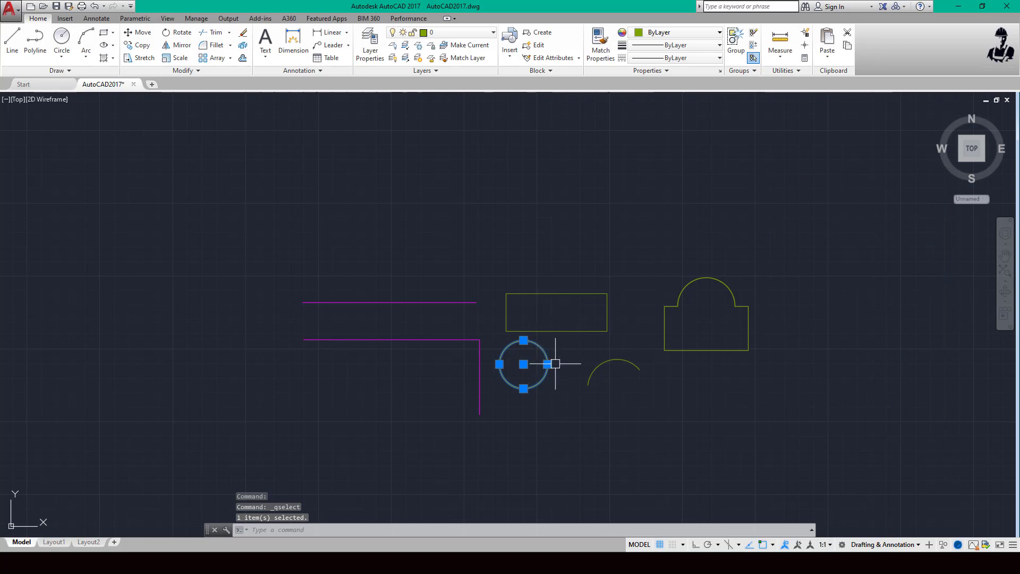
pyautogui.click(809, 38)
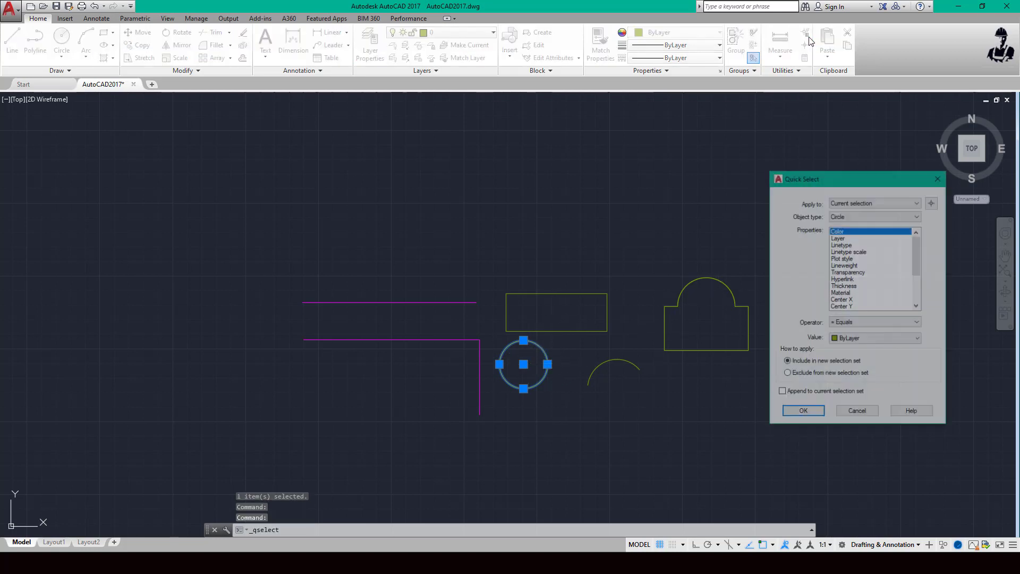
pyautogui.click(851, 214)
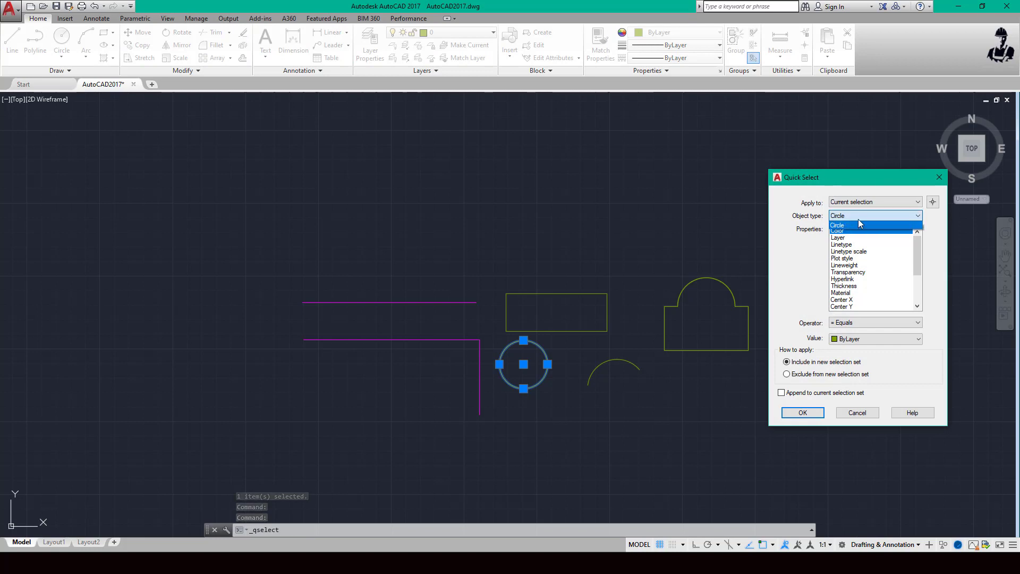
pyautogui.click(861, 225)
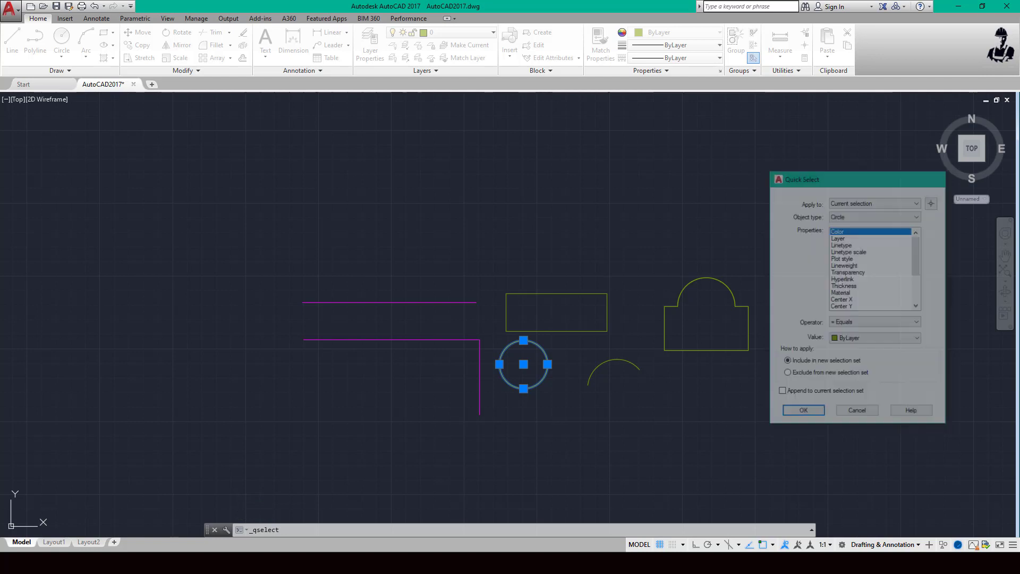
pyautogui.click(939, 177)
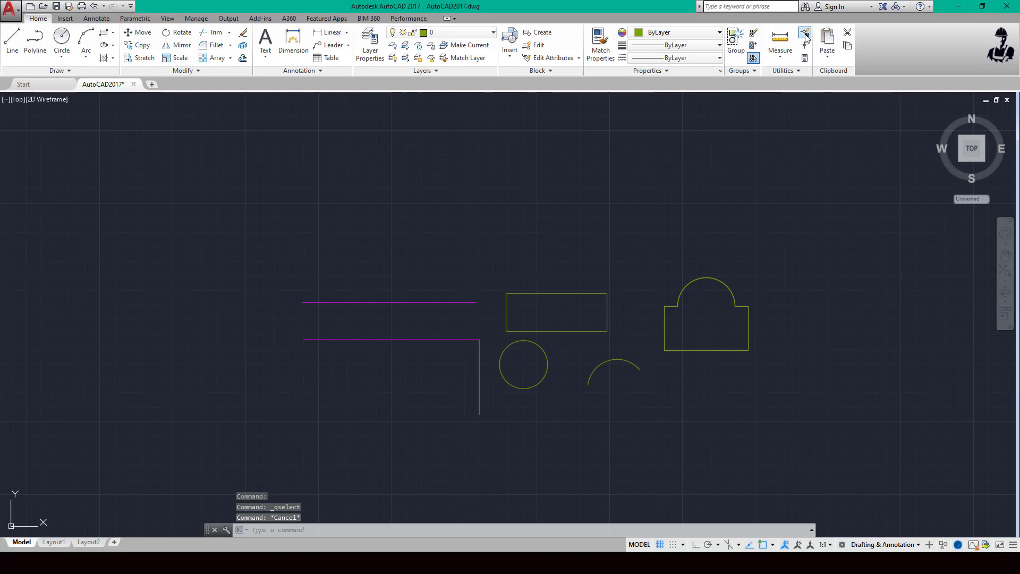
# - Quick Select the arc by filtering to Arc, then select all objects with Ctrl+A and clear
pyautogui.press('Return')
pyautogui.click(858, 217)
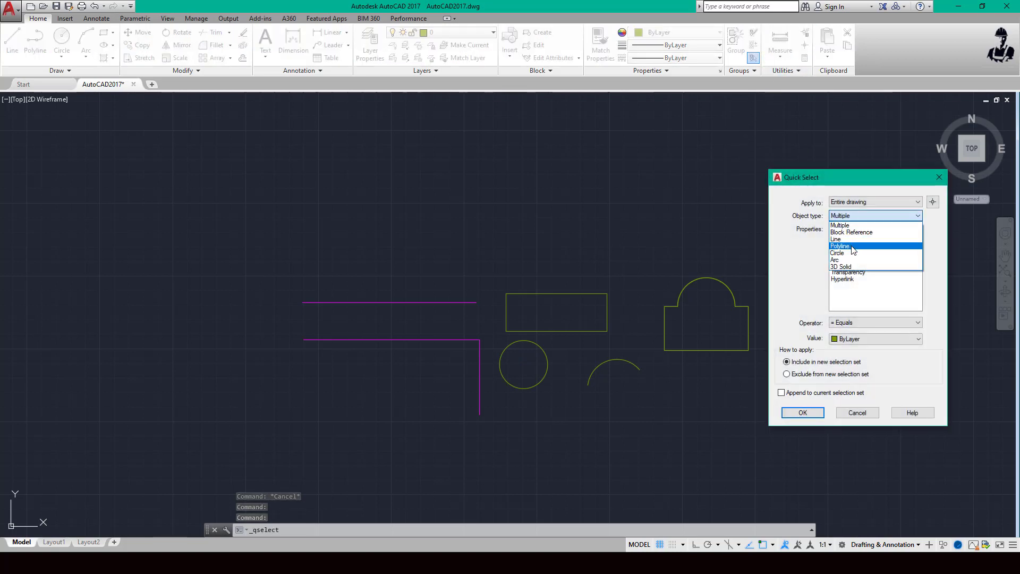
pyautogui.click(847, 260)
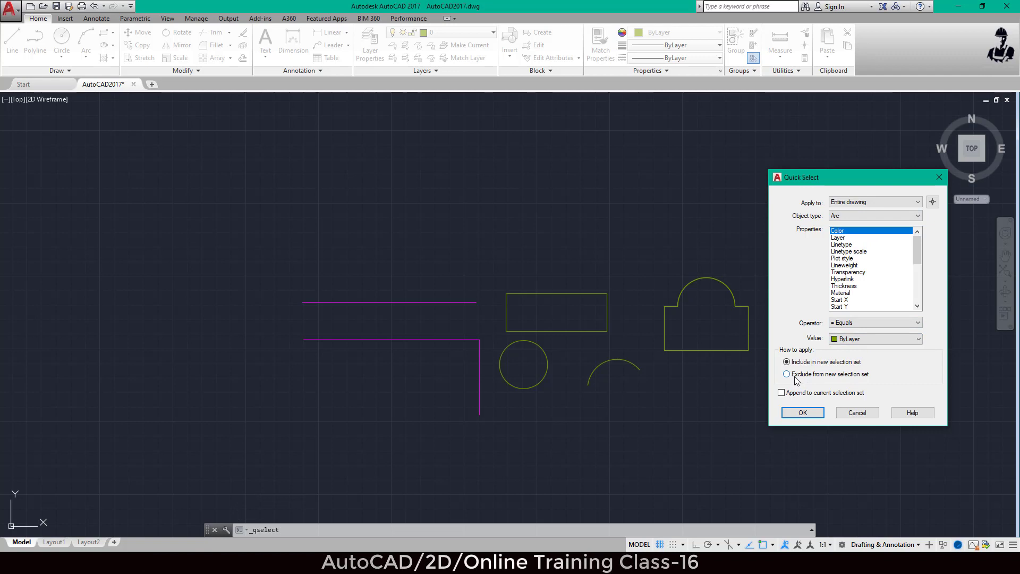
pyautogui.click(802, 412)
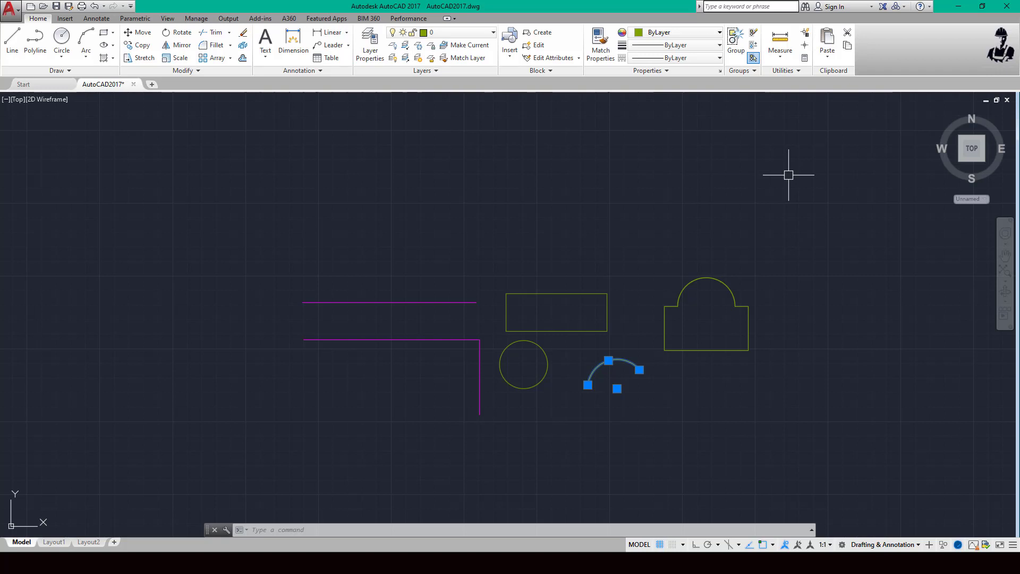
pyautogui.press('Escape')
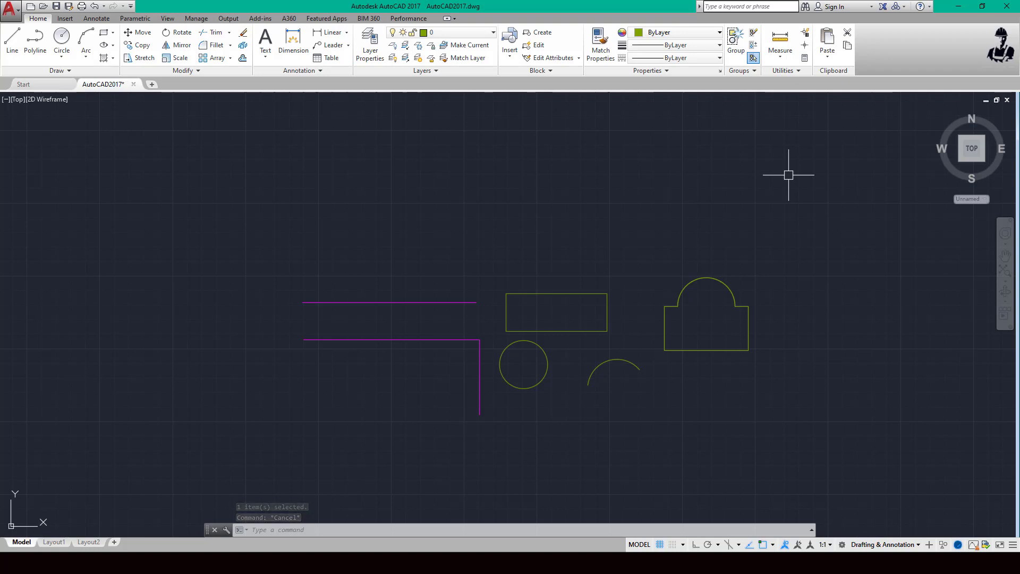
pyautogui.hotkey('ctrl', 'a')
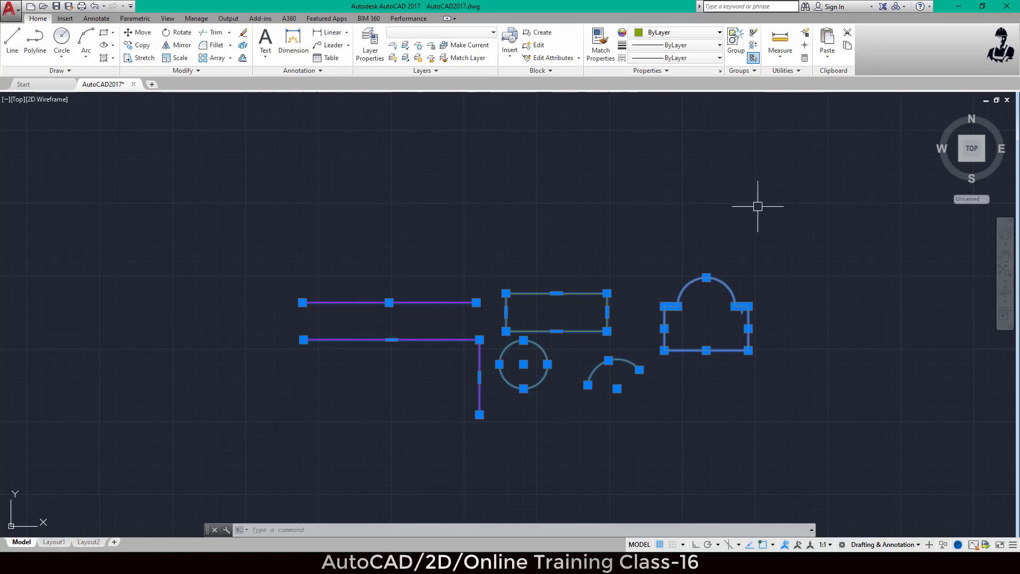
pyautogui.press('Escape')
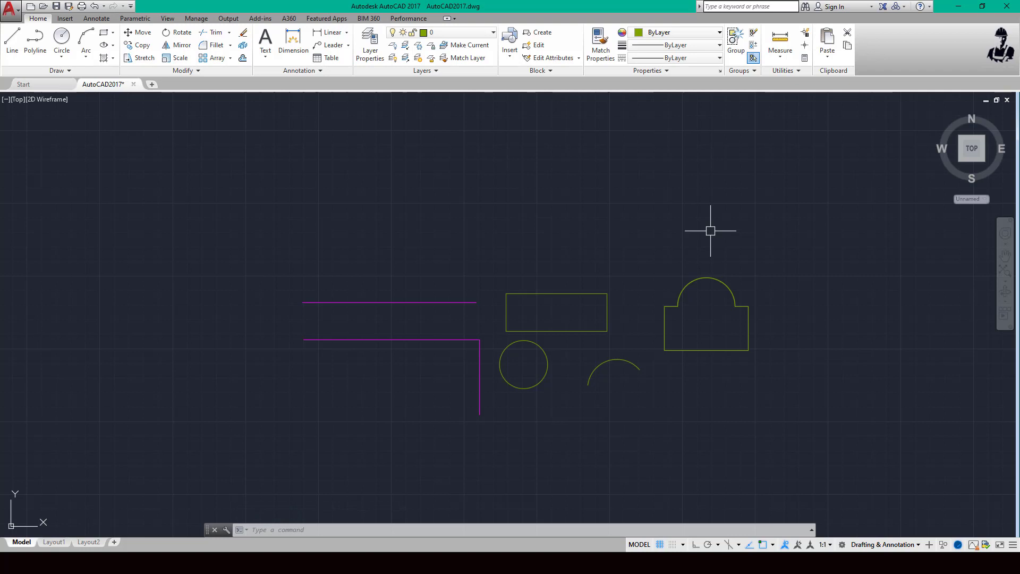
# - Open QuickCalc, reopen it from the Utilities panel, and edit its input value to 12
pyautogui.write('q')
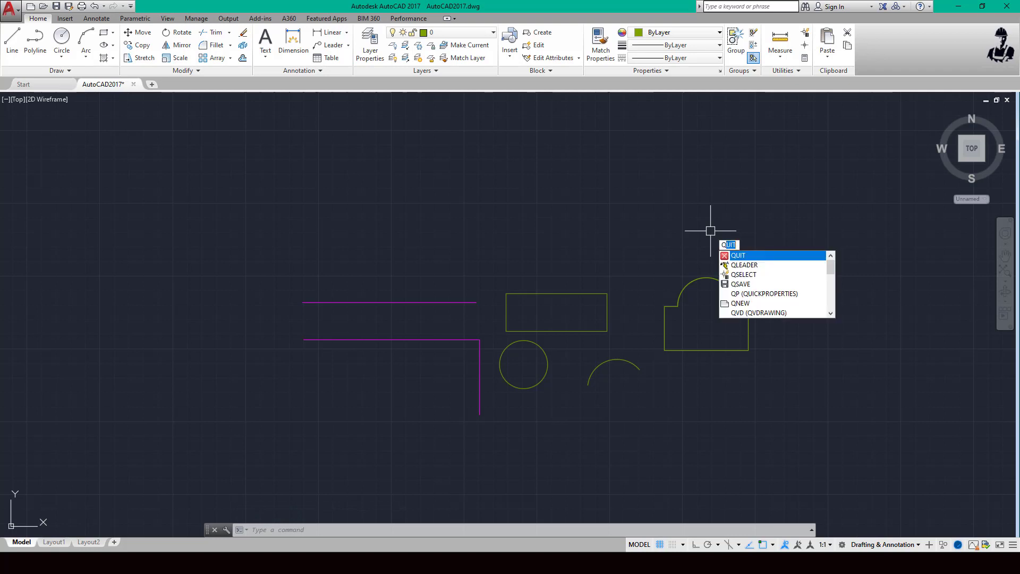
pyautogui.write('u')
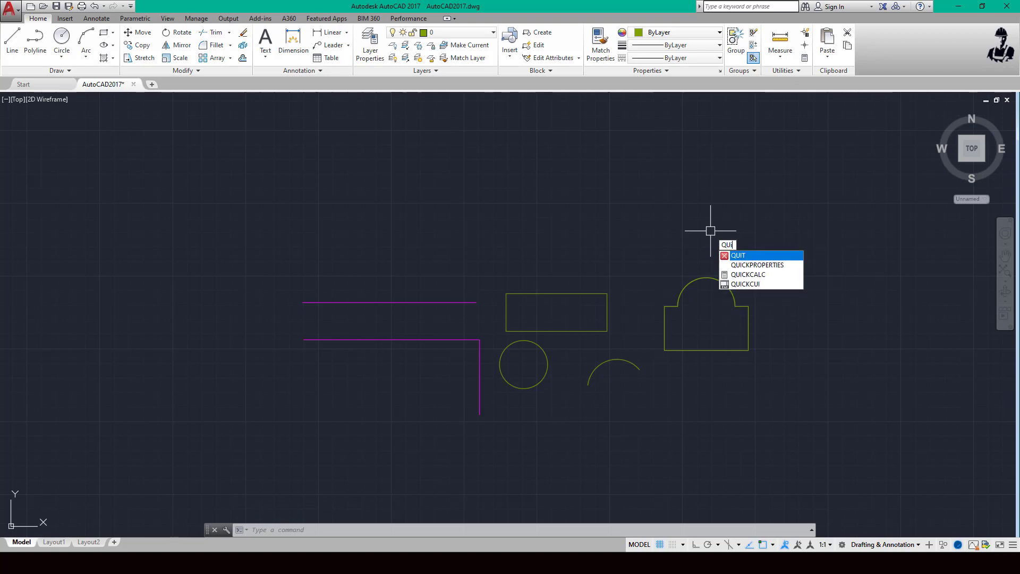
pyautogui.write('ckc')
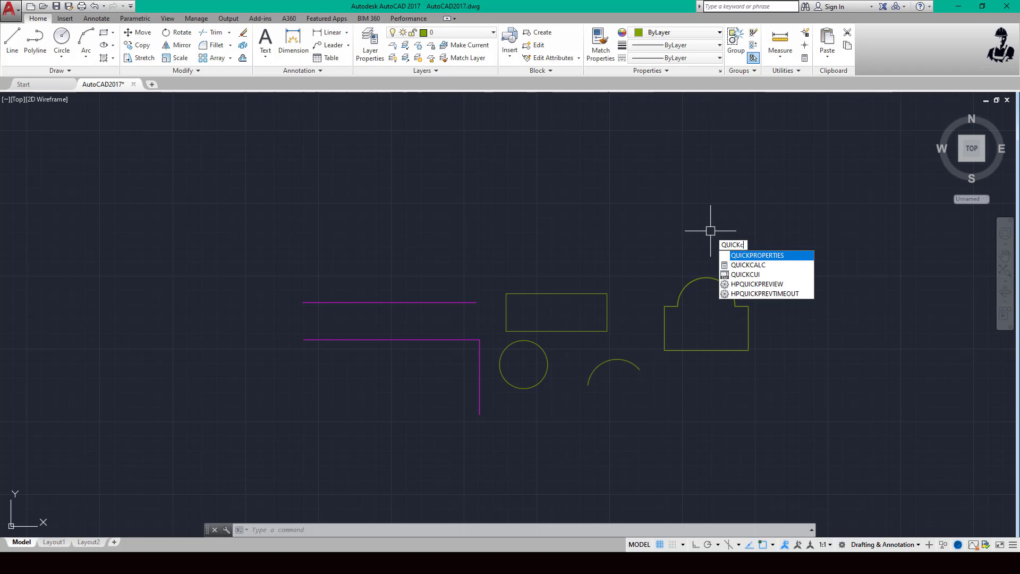
pyautogui.write('alc')
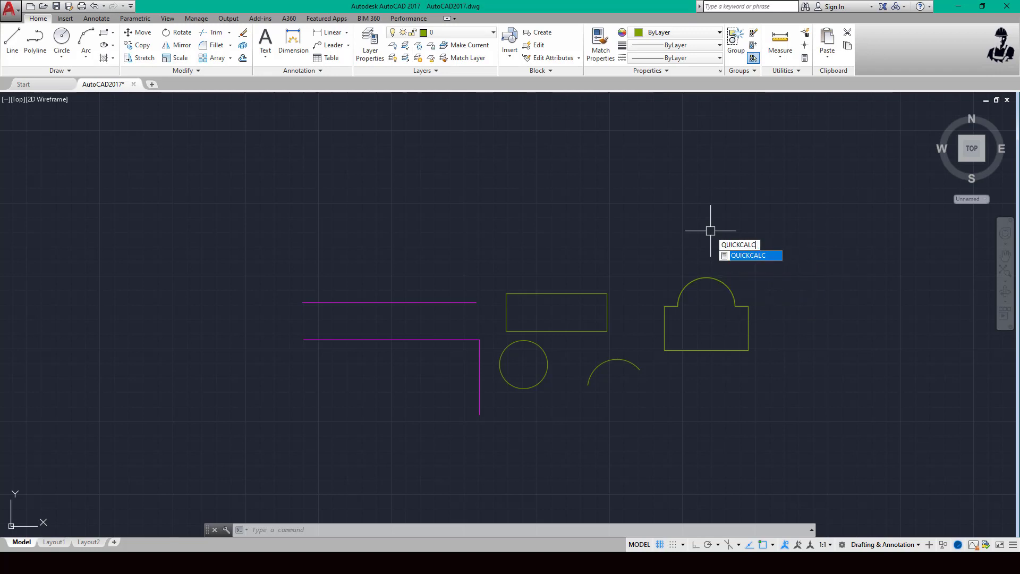
pyautogui.press('Return')
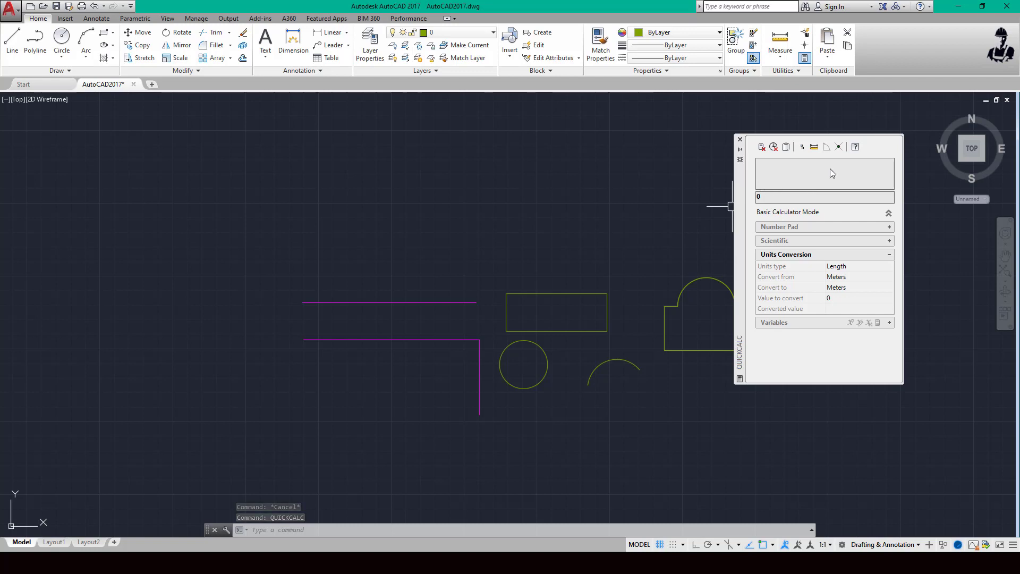
pyautogui.click(740, 139)
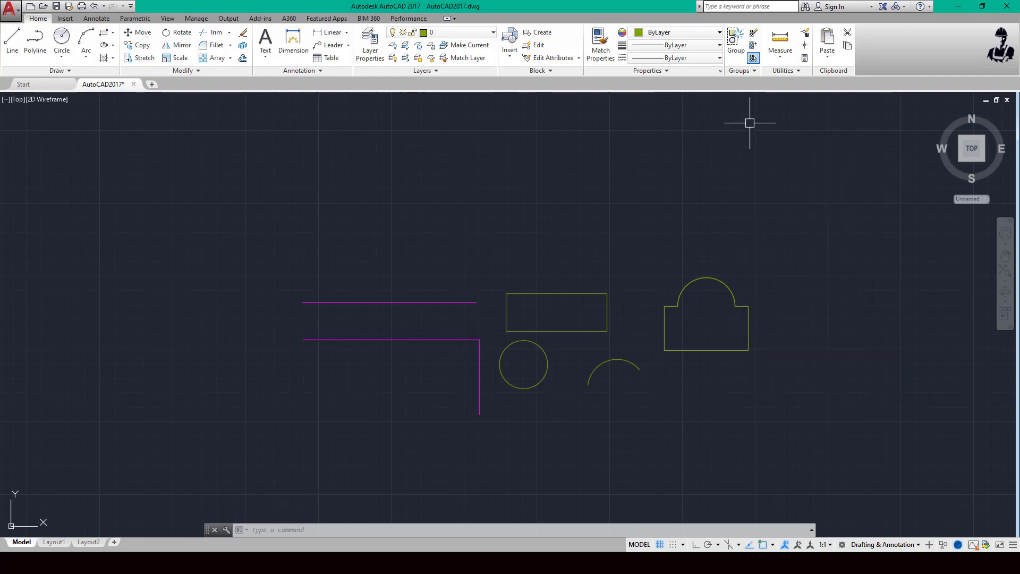
pyautogui.click(805, 59)
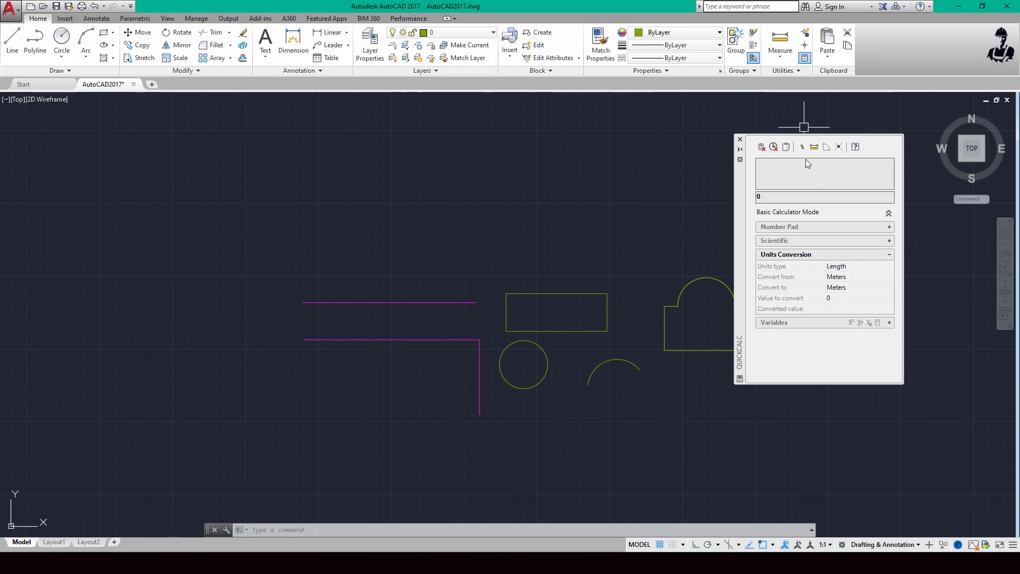
pyautogui.click(777, 195)
# - Convert 12 feet to meters in QuickCalc Units Conversion, giving 3.6576
pyautogui.press('BackSpace')
pyautogui.write('12')
pyautogui.click(833, 277)
pyautogui.click(871, 278)
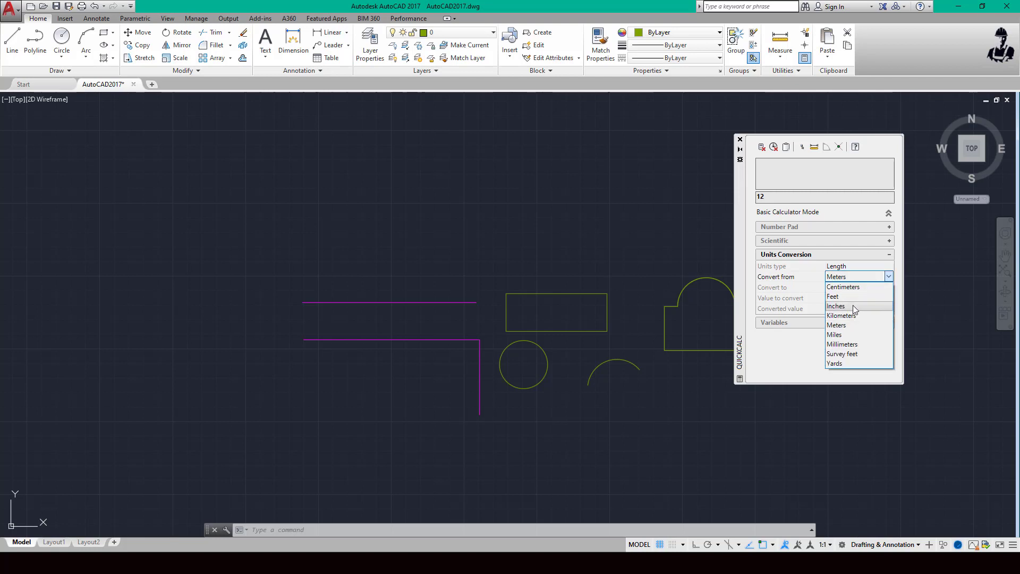
pyautogui.click(852, 297)
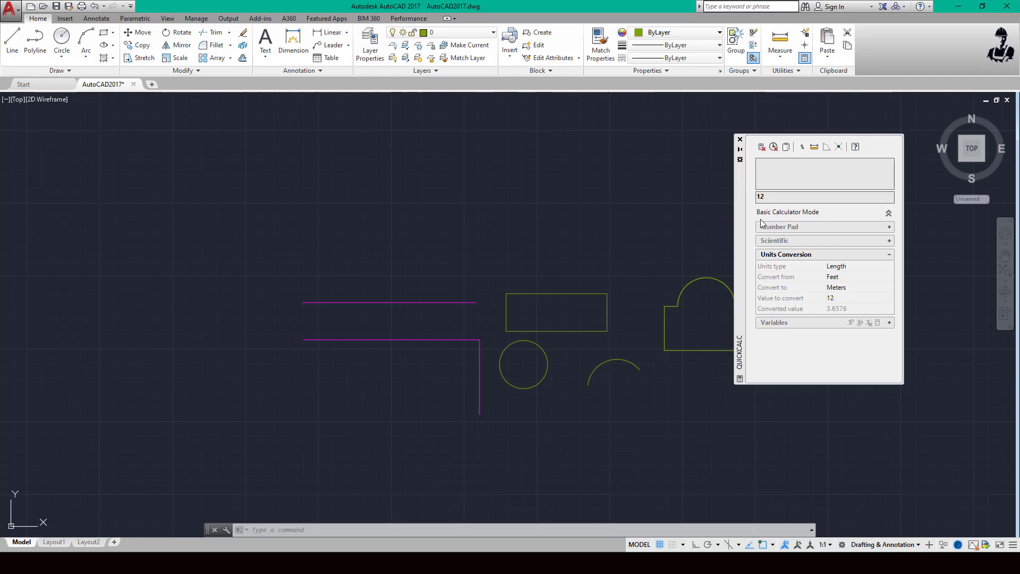
# - Change the value to 1 foot to get 0.3048 meters, then expand the Number Pad
pyautogui.moveTo(767, 197); pyautogui.dragTo(729, 198)
pyautogui.write('1')
pyautogui.press('Return')
pyautogui.click(856, 278)
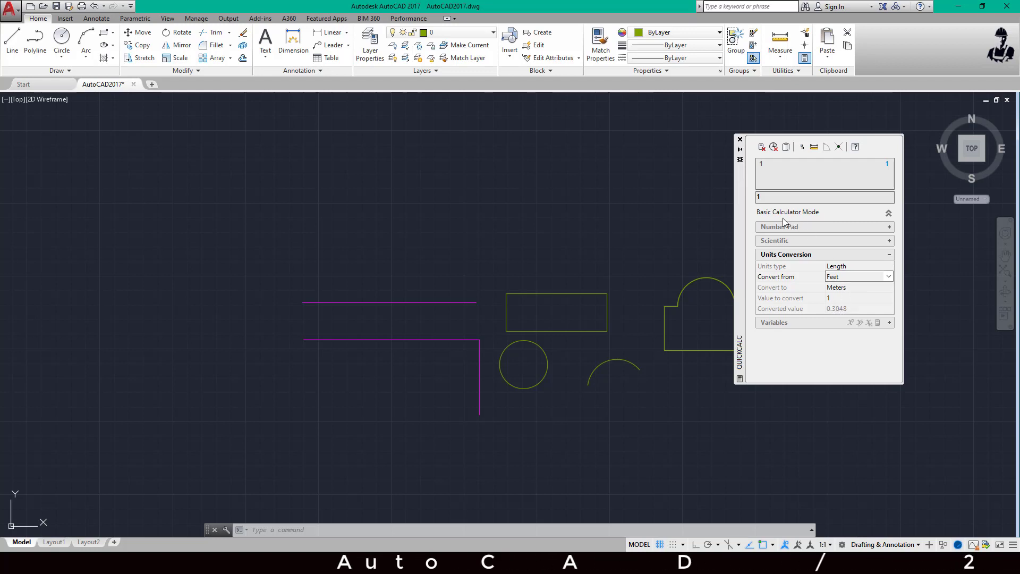
pyautogui.click(863, 277)
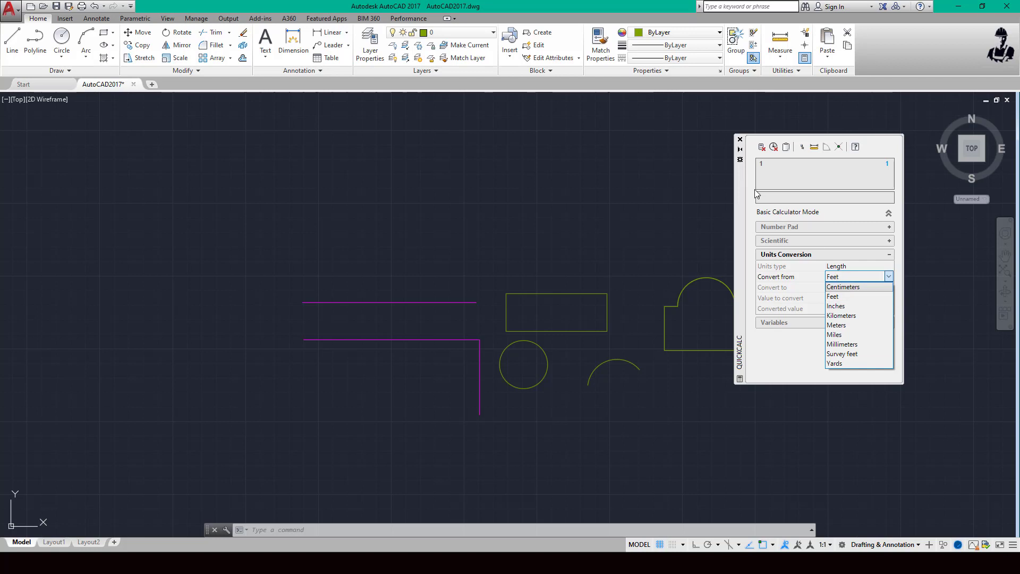
pyautogui.click(859, 278)
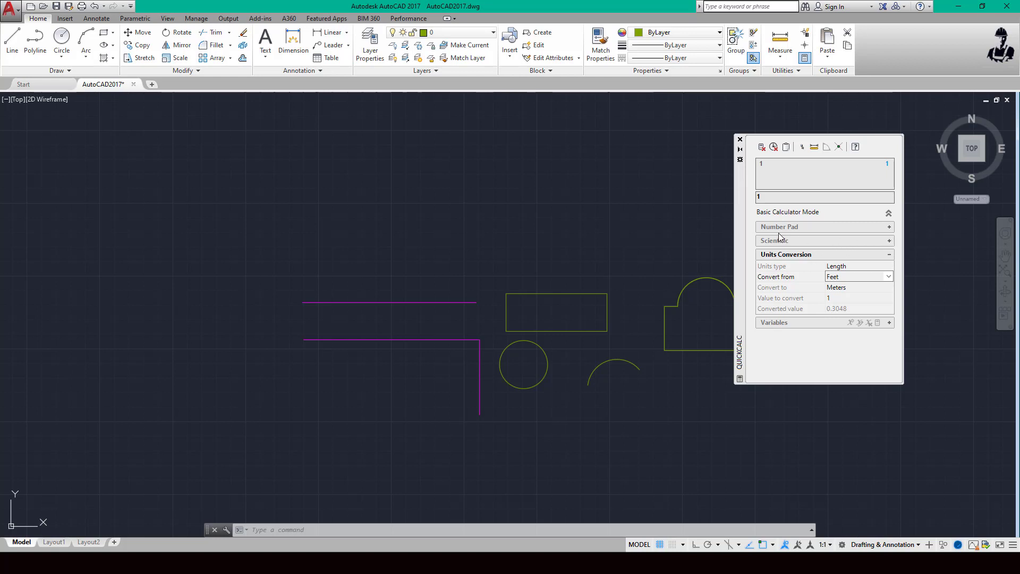
pyautogui.click(876, 228)
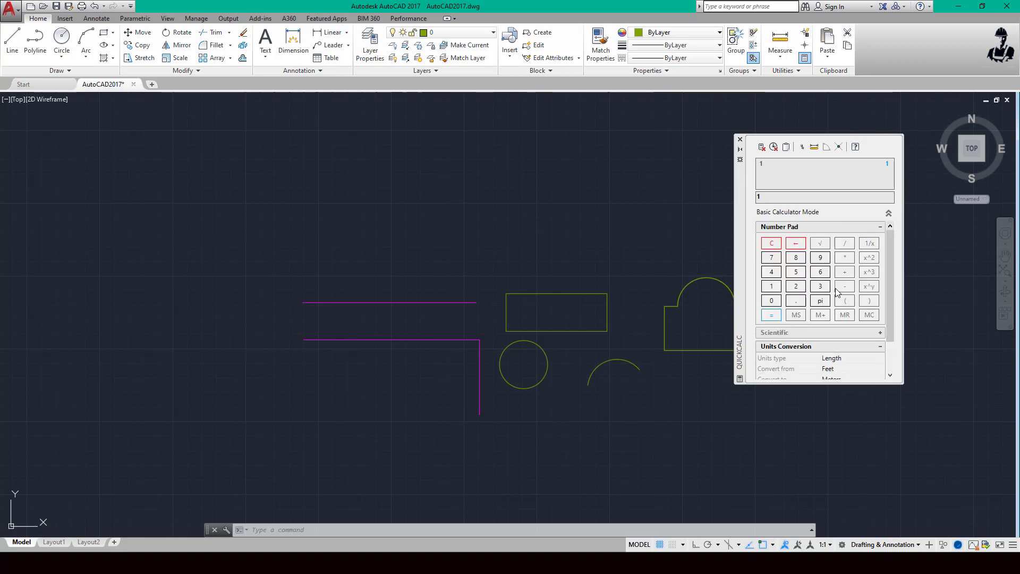
# - Toggle QuickCalc's basic calculator mode and expand the Scientific function buttons
pyautogui.click(891, 217)
pyautogui.click(889, 214)
pyautogui.click(881, 334)
pyautogui.scroll(-3, 853, 336)
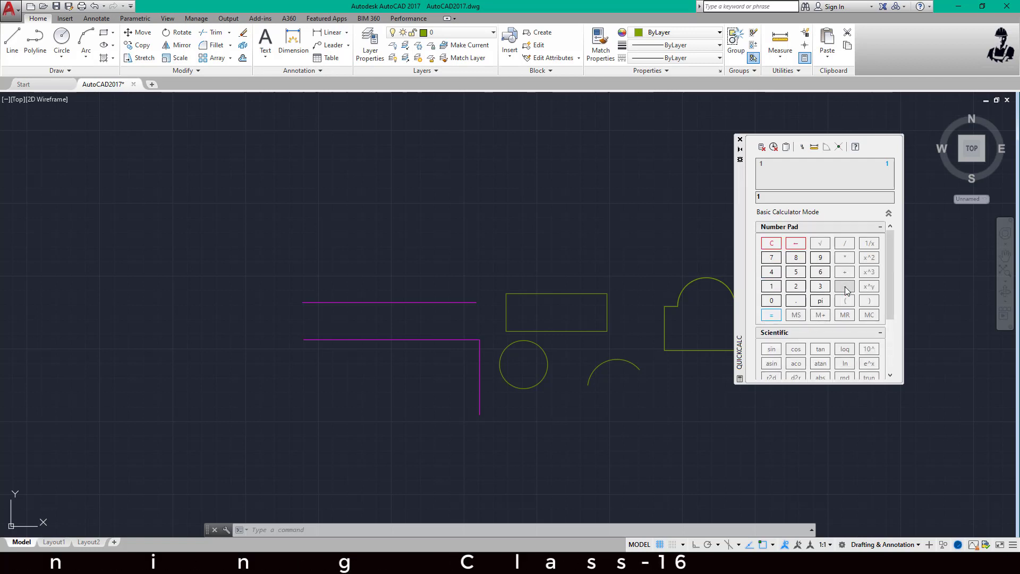
pyautogui.scroll(3, 846, 286)
pyautogui.scroll(-5, 845, 271)
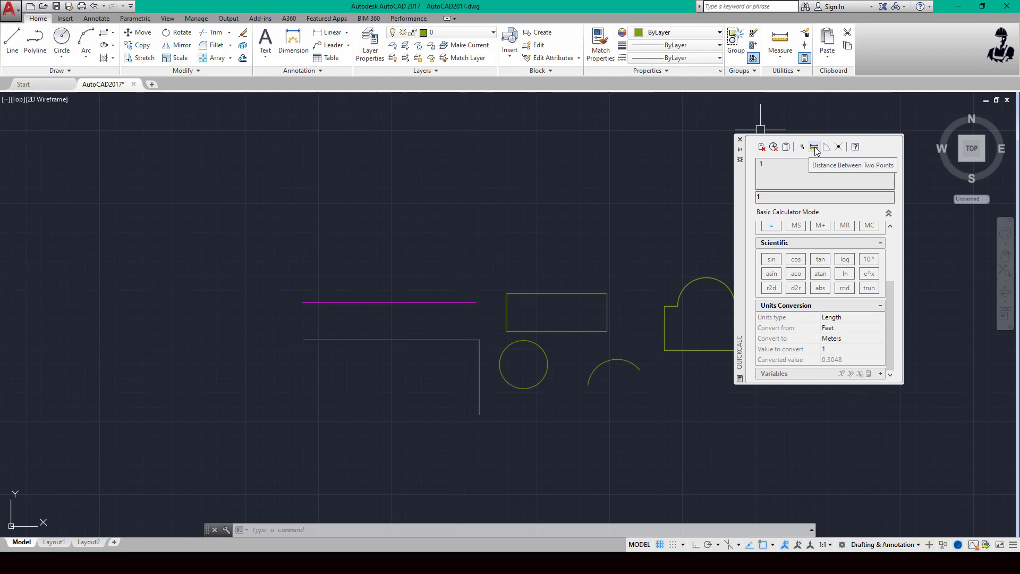
# - Measure the top magenta line (119.101417) and convert it from feet to 36.3021119 meters
pyautogui.click(814, 147)
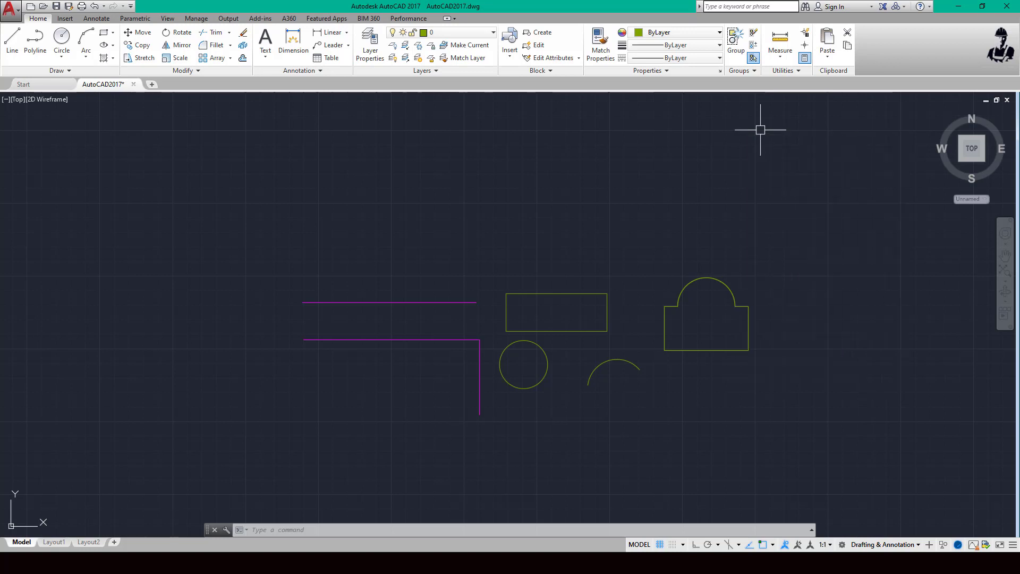
pyautogui.click(303, 303)
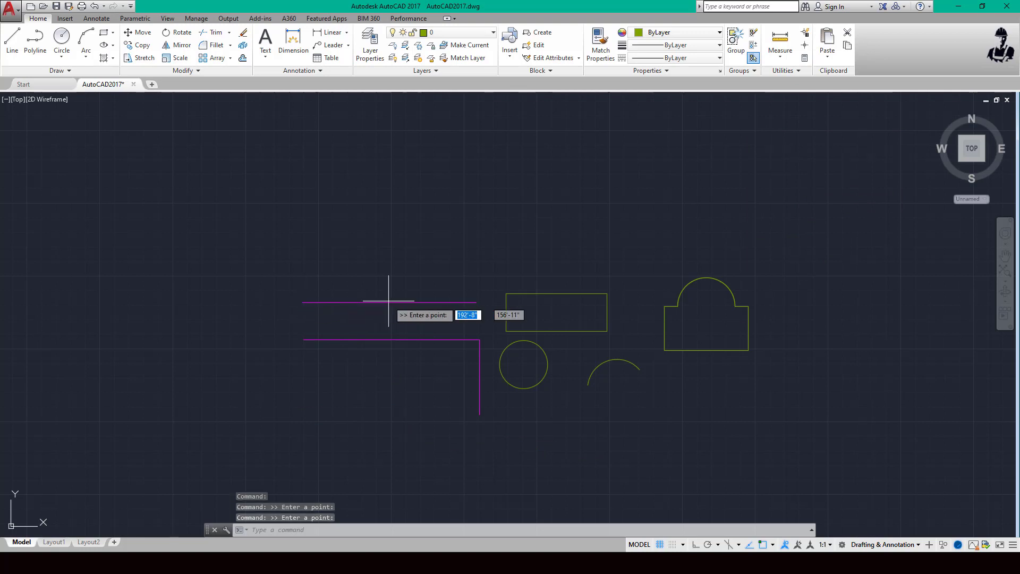
pyautogui.click(476, 302)
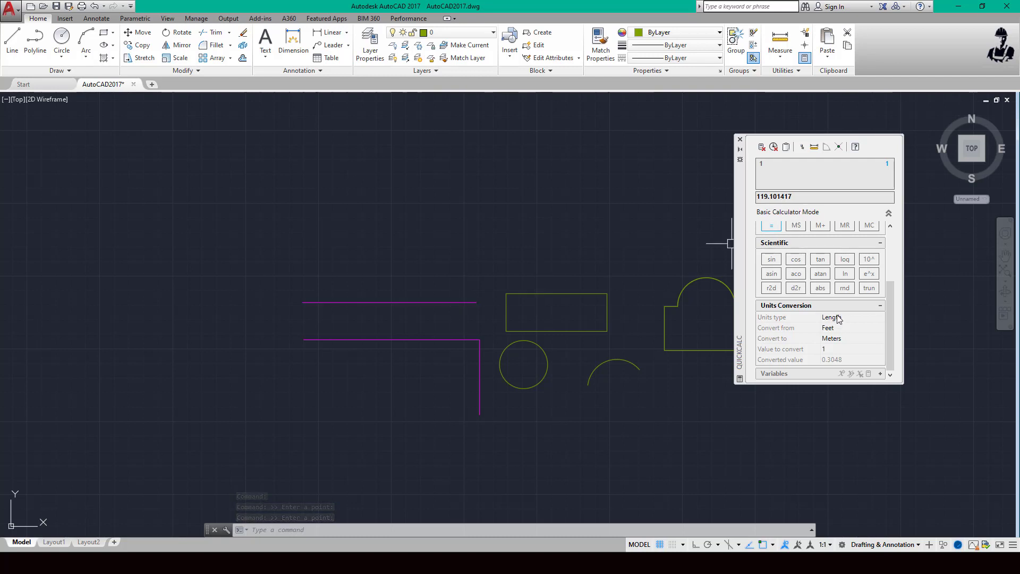
pyautogui.click(809, 197)
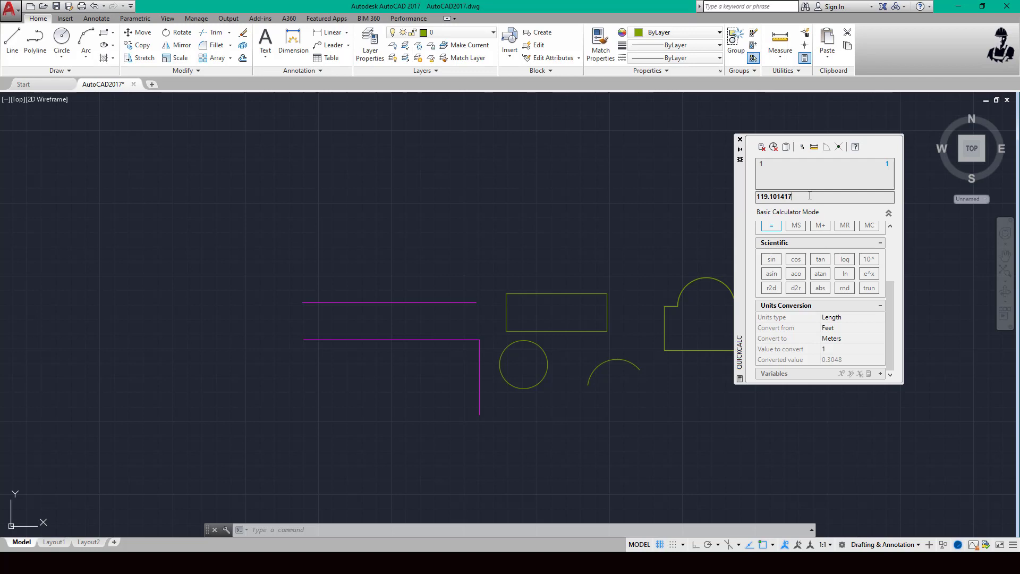
pyautogui.click(859, 329)
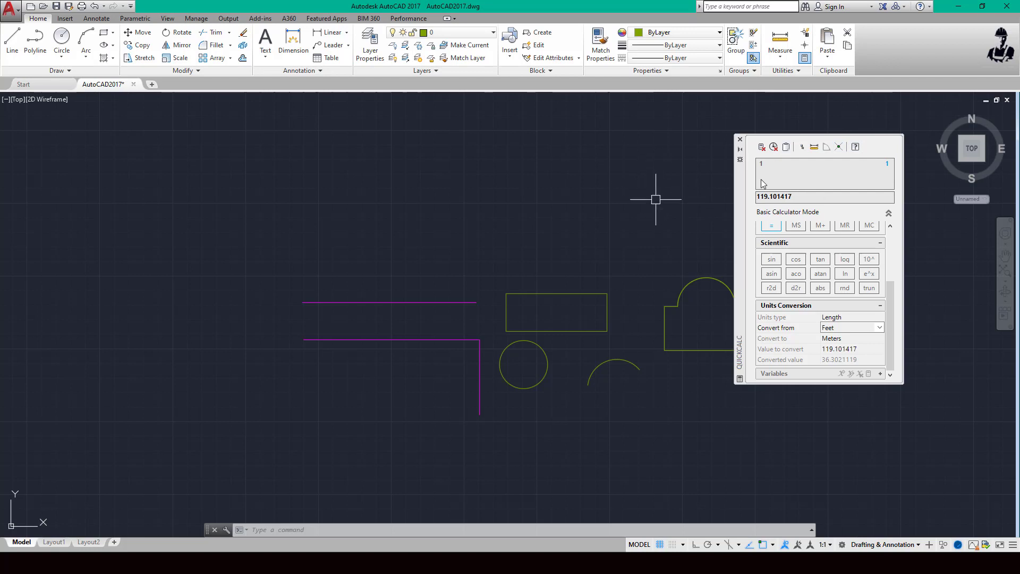
# - Close the QuickCalc palette to return to the drawing
pyautogui.click(740, 139)
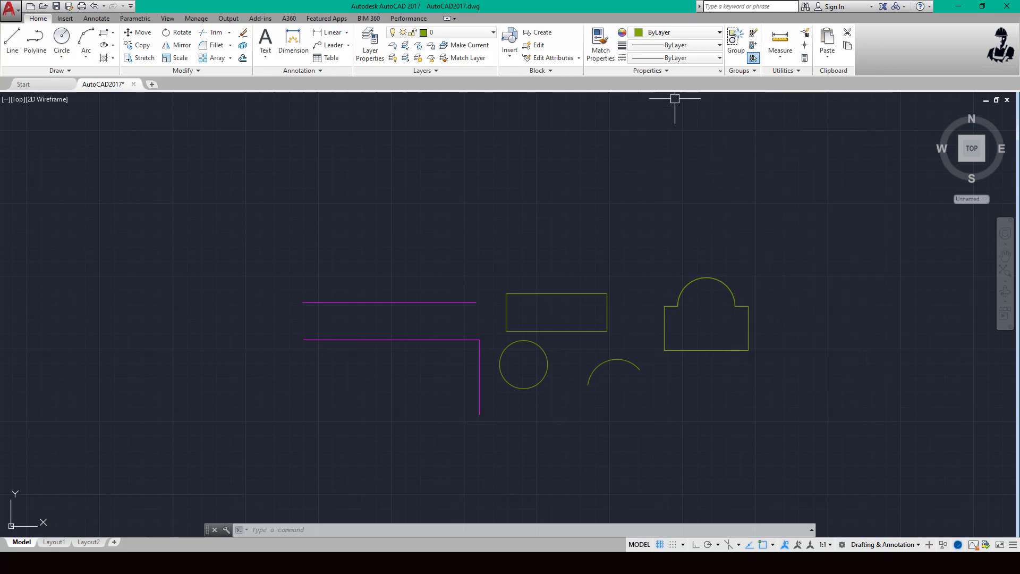